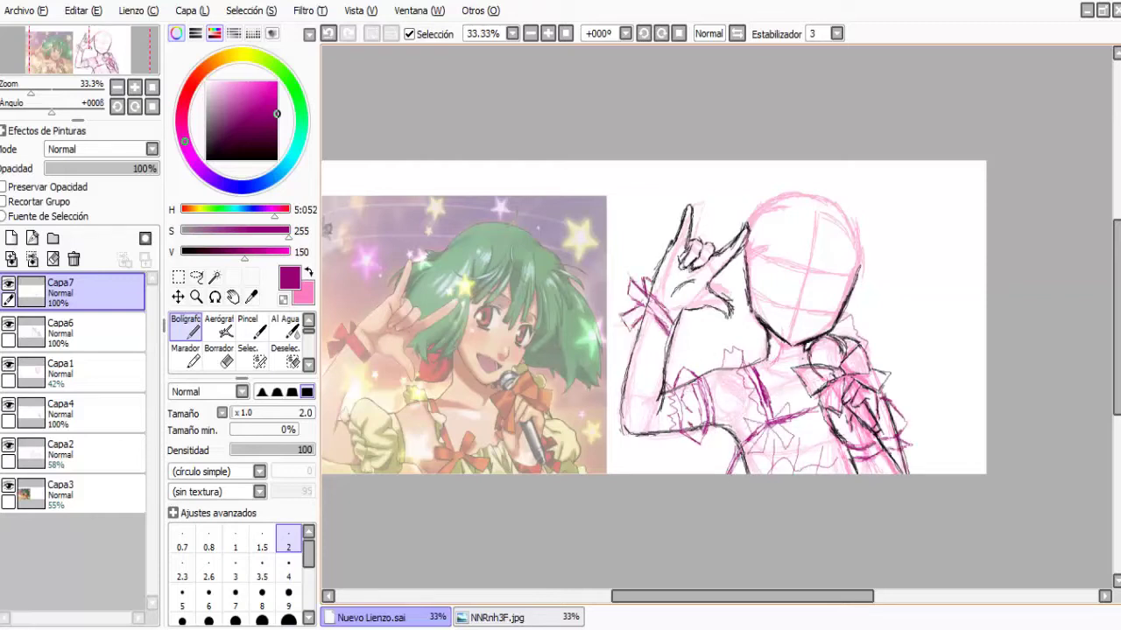
- Erase stray strokes at the puffed sleeve's inner edge and resketch its ruffle in magenta
{"action": "key", "text": "e"}
{"action": "mouse_move", "coordinate": [744, 359]}
{"action": "left_mouse_down"}
{"action": "mouse_move", "coordinate": [766, 420]}
{"action": "mouse_move", "coordinate": [774, 415]}
{"action": "left_mouse_up"}
{"action": "key", "text": "n"}
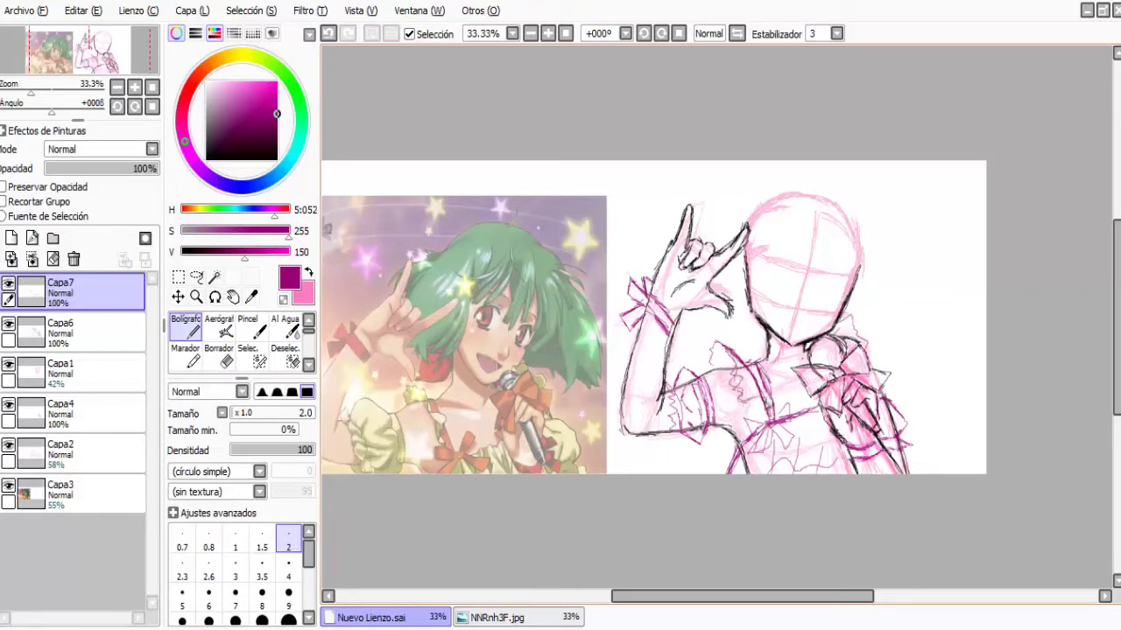
- Add a new layer for the hair and pick a crimson colour for the size 2 pen
{"action": "key", "text": "e"}
{"action": "key", "text": "ctrl+shift+n"}
{"action": "left_click", "coordinate": [756, 242], "text": "alt"}
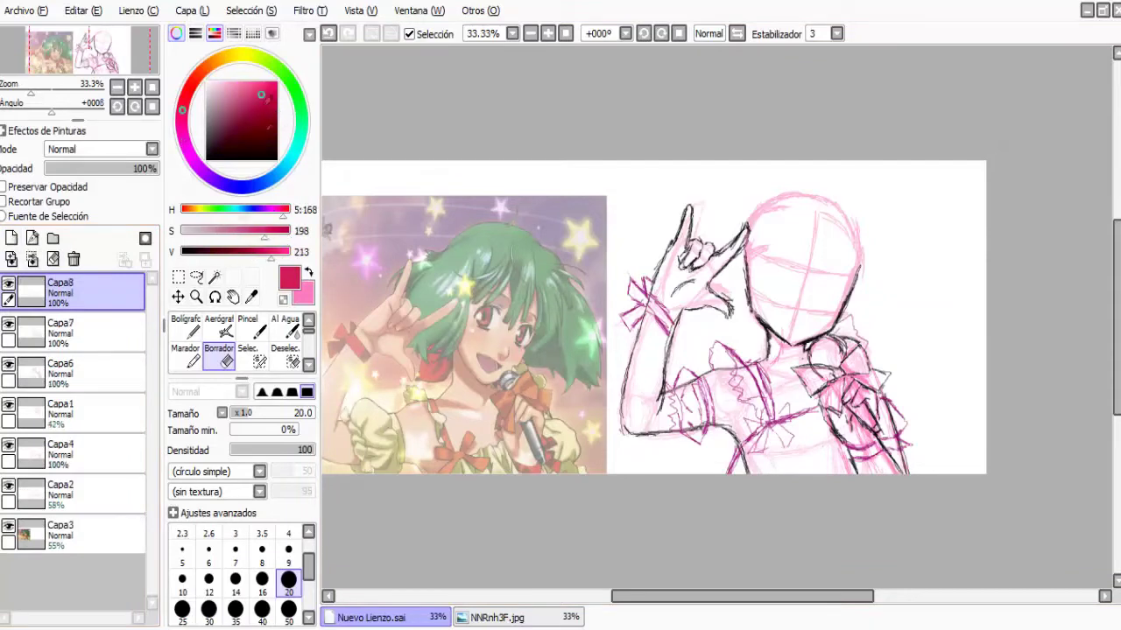
{"action": "key", "text": "n"}
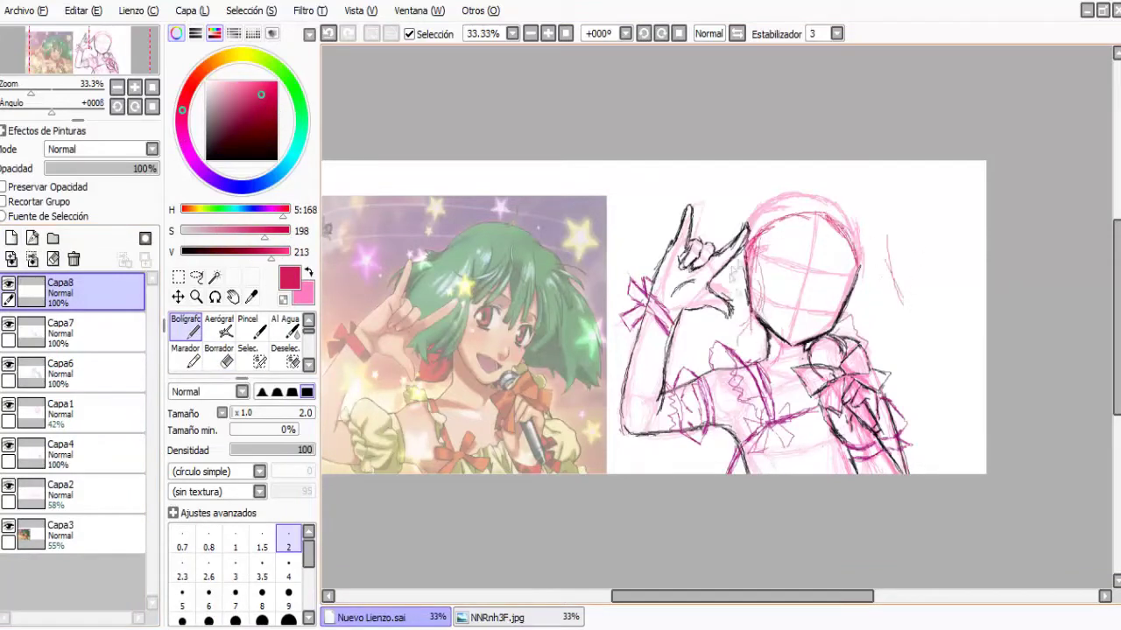
- Try long loose hair strands beside the head and clear them
{"action": "left_click_drag", "start_coordinate": [901, 289], "coordinate": [953, 457]}
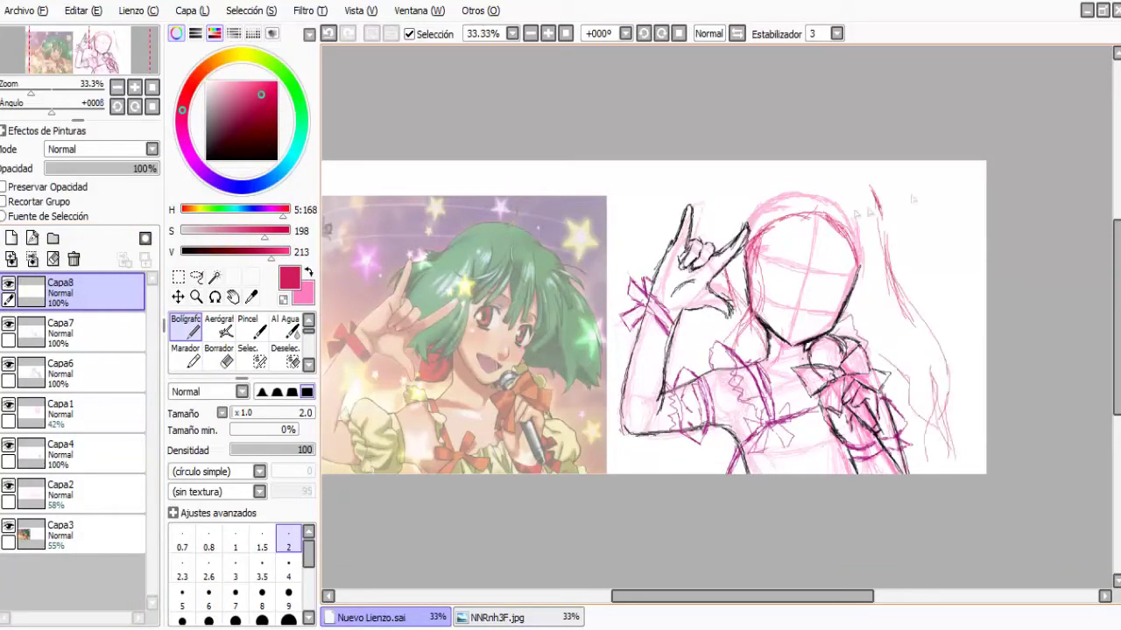
{"action": "key", "text": "ctrl+z"}
{"action": "key", "text": "ctrl+z"}
{"action": "key", "text": "ctrl+z"}
{"action": "key", "text": "ctrl+z"}
{"action": "left_click", "coordinate": [219, 354]}
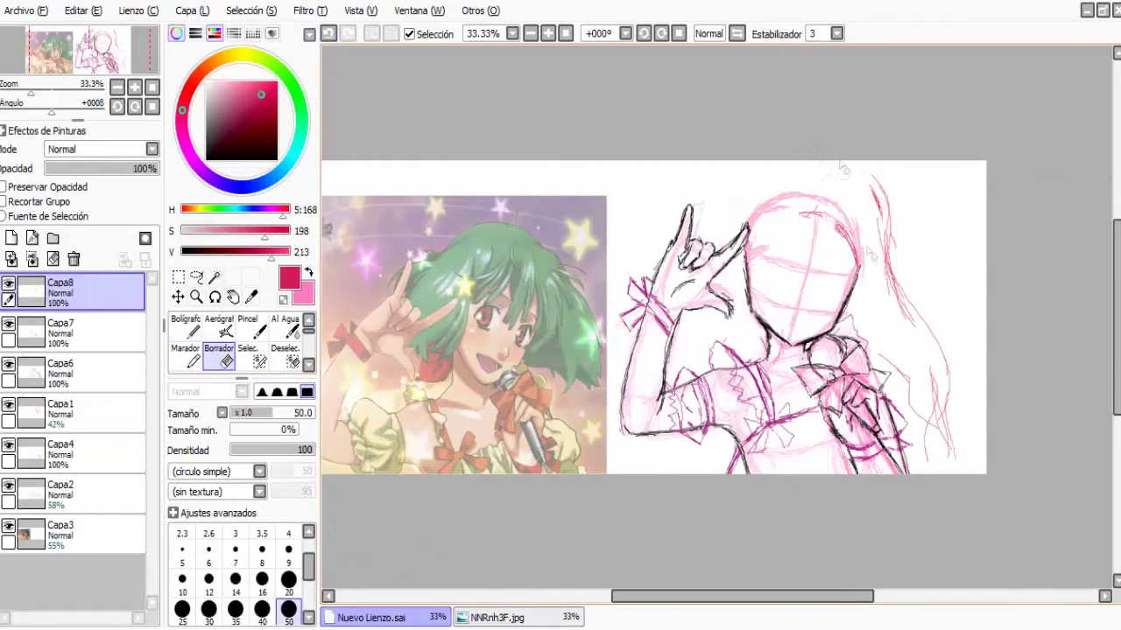
- Sketch the hair around the face and crown with long strands falling past both shoulders
{"action": "key", "text": "n"}
{"action": "left_click_drag", "start_coordinate": [814, 207], "coordinate": [770, 252]}
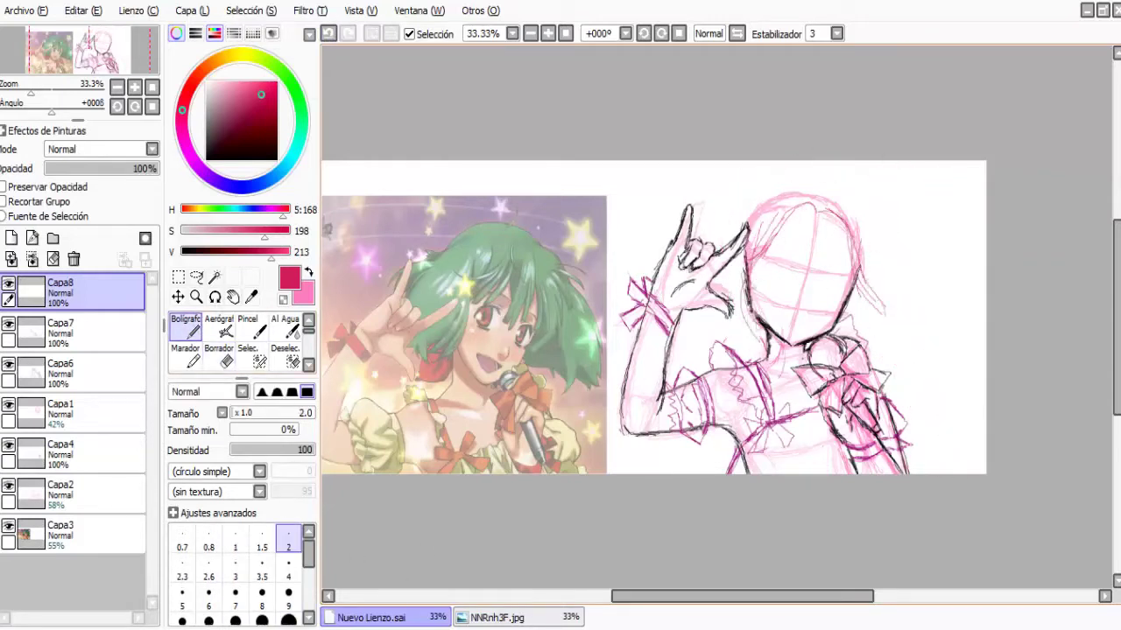
{"action": "left_click_drag", "start_coordinate": [883, 196], "coordinate": [891, 267]}
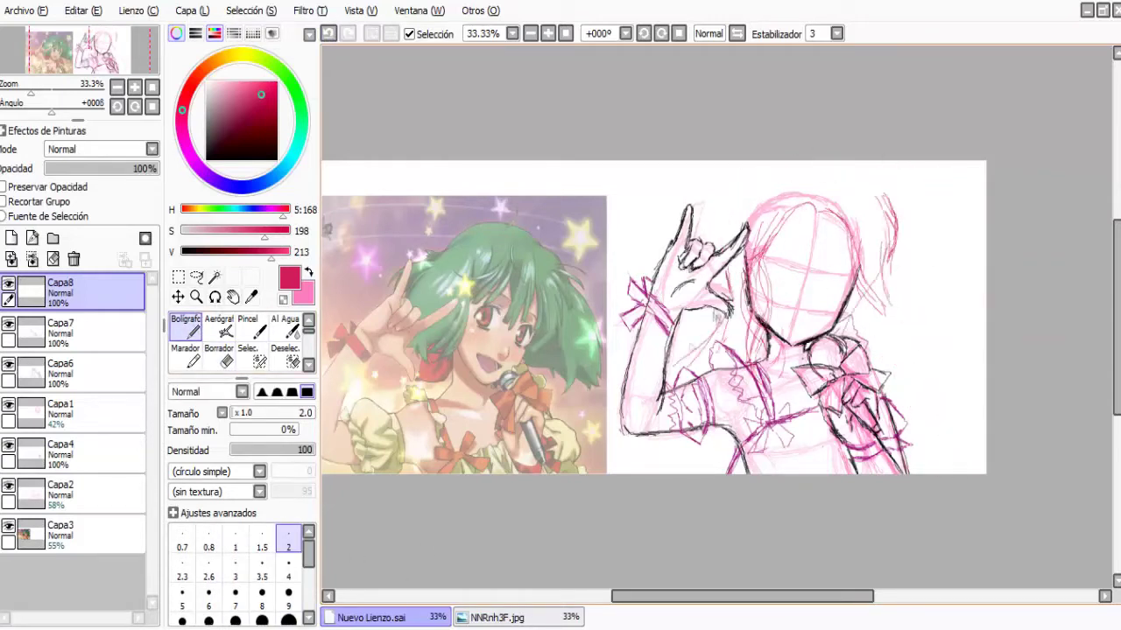
{"action": "left_click_drag", "start_coordinate": [726, 210], "coordinate": [898, 232]}
{"action": "left_click_drag", "start_coordinate": [884, 193], "coordinate": [934, 460]}
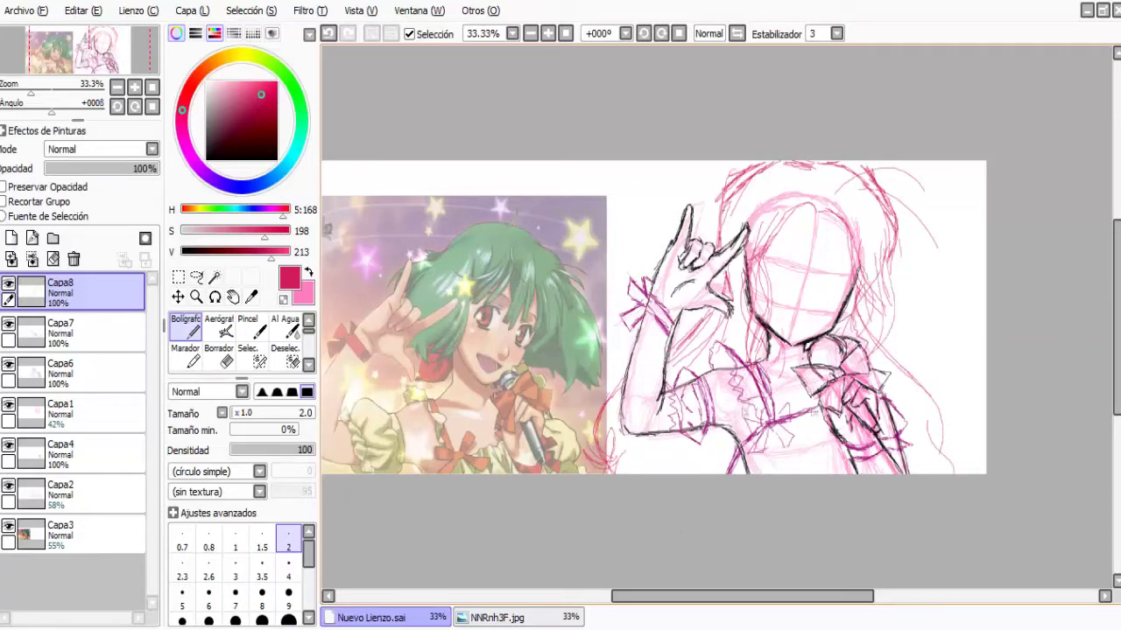
- Erase the rough hair strokes around the face, crown and both sides of the head
{"action": "key", "text": "e"}
{"action": "left_click_drag", "start_coordinate": [753, 223], "coordinate": [755, 386]}
{"action": "left_click_drag", "start_coordinate": [888, 236], "coordinate": [893, 337]}
{"action": "left_click_drag", "start_coordinate": [928, 171], "coordinate": [889, 253]}
{"action": "key", "text": "n"}
{"action": "key", "text": "e"}
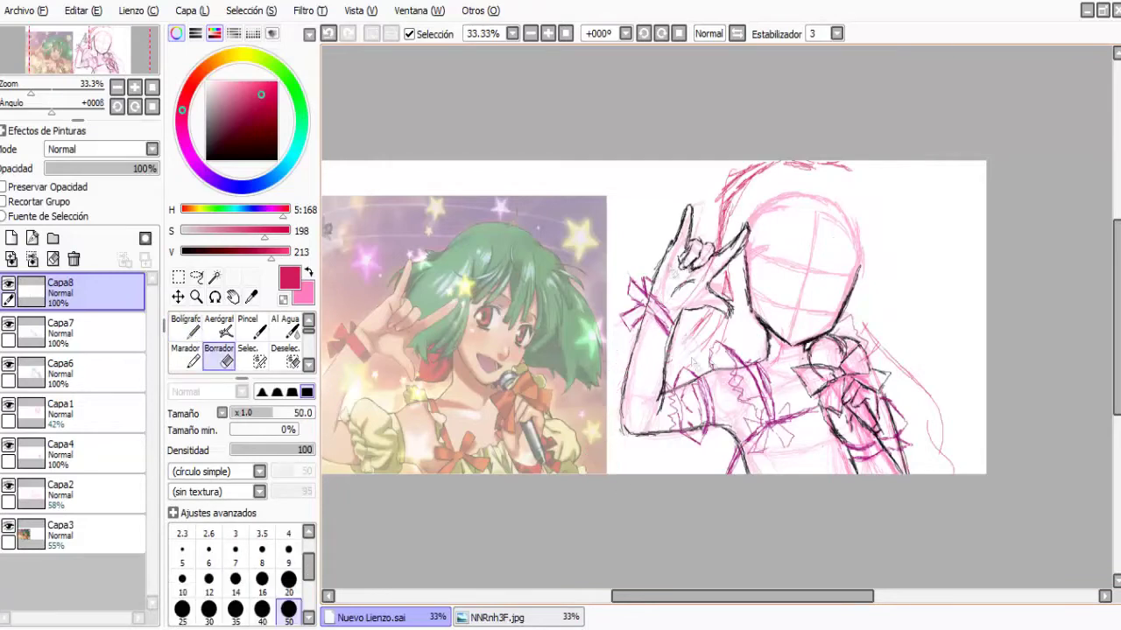
{"action": "left_click_drag", "start_coordinate": [700, 176], "coordinate": [779, 258]}
- Sketch long strands past both shoulders, brighten the pen colour to V 255, and draw the hair's crown
{"action": "key", "text": "n"}
{"action": "left_click_drag", "start_coordinate": [884, 278], "coordinate": [858, 359]}
{"action": "mouse_move", "coordinate": [744, 258]}
{"action": "left_mouse_down"}
{"action": "mouse_move", "coordinate": [613, 473]}
{"action": "mouse_move", "coordinate": [643, 475]}
{"action": "left_mouse_up"}
{"action": "left_click_drag", "start_coordinate": [742, 252], "coordinate": [632, 359]}
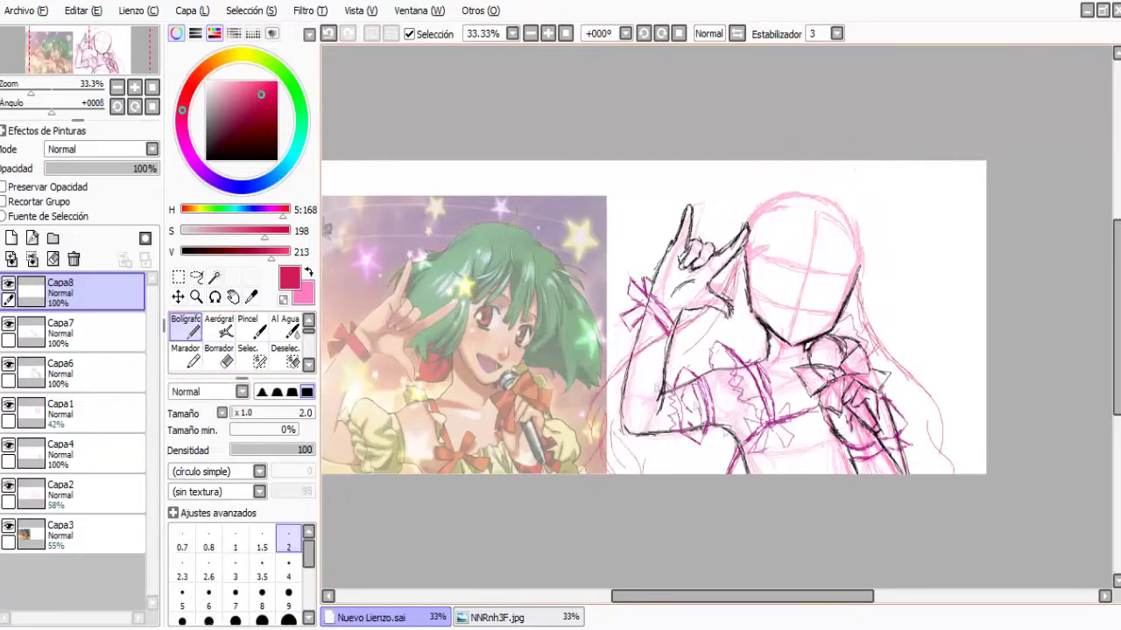
{"action": "left_click_drag", "start_coordinate": [271, 252], "coordinate": [289, 251]}
{"action": "left_click_drag", "start_coordinate": [836, 175], "coordinate": [901, 254]}
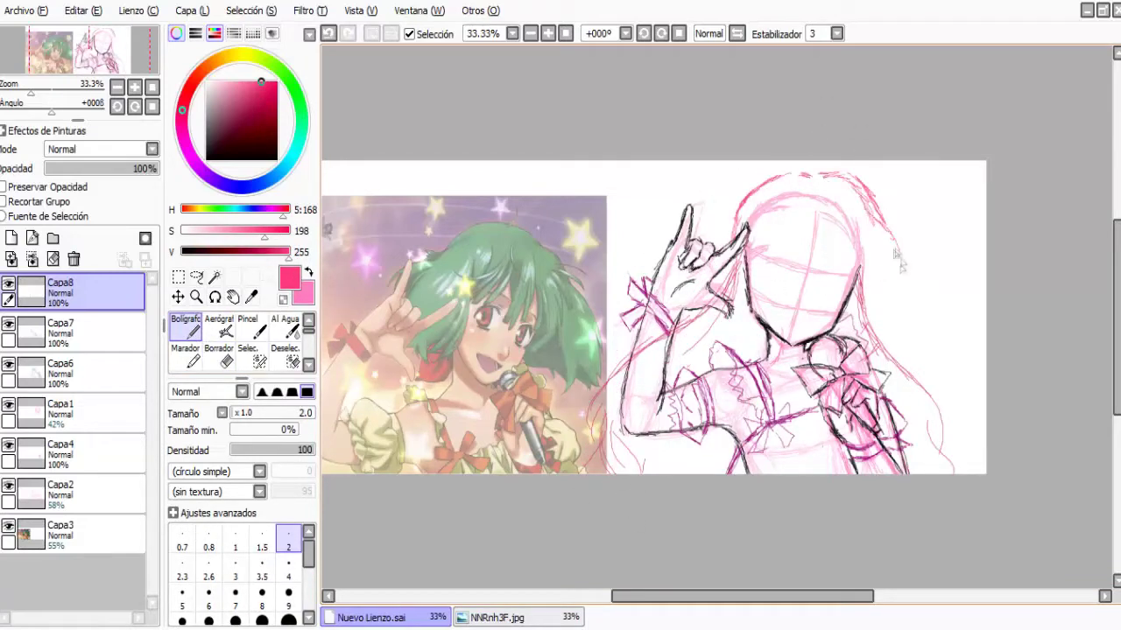
- Sketch the parted hairline and a side lock around the face, and hide layers Capa1, Capa4 and Capa2
{"action": "left_click_drag", "start_coordinate": [805, 212], "coordinate": [758, 252]}
{"action": "left_click_drag", "start_coordinate": [788, 220], "coordinate": [771, 317]}
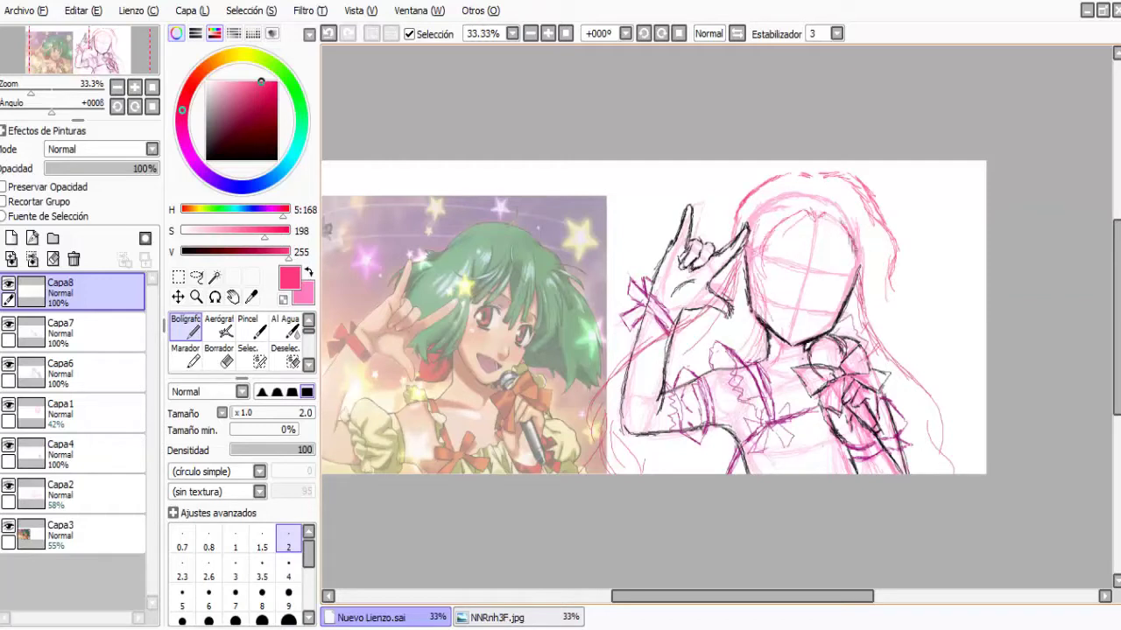
{"action": "left_click_drag", "start_coordinate": [889, 226], "coordinate": [880, 311]}
{"action": "left_click_drag", "start_coordinate": [8, 404], "coordinate": [9, 485]}
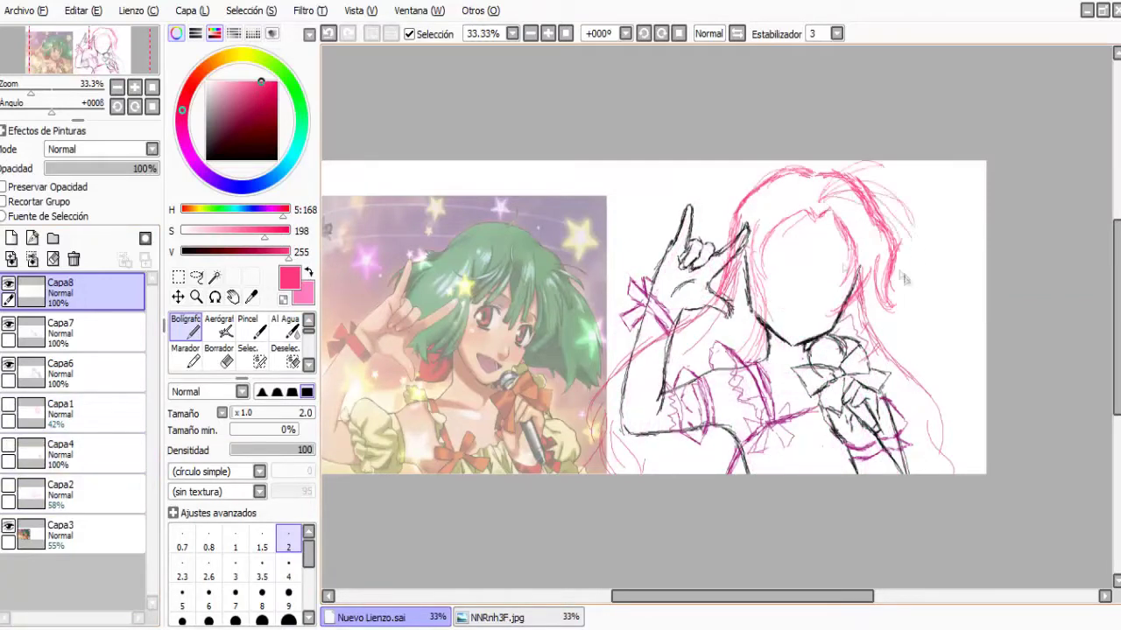
- Erase the crown and the strands over the raised arm, and redraw a taller, rounder hair outline
{"action": "key", "text": "ctrl+z"}
{"action": "key", "text": "e"}
{"action": "mouse_move", "coordinate": [901, 306]}
{"action": "left_mouse_down"}
{"action": "mouse_move", "coordinate": [862, 171]}
{"action": "mouse_move", "coordinate": [629, 346]}
{"action": "left_mouse_up"}
{"action": "key", "text": "n"}
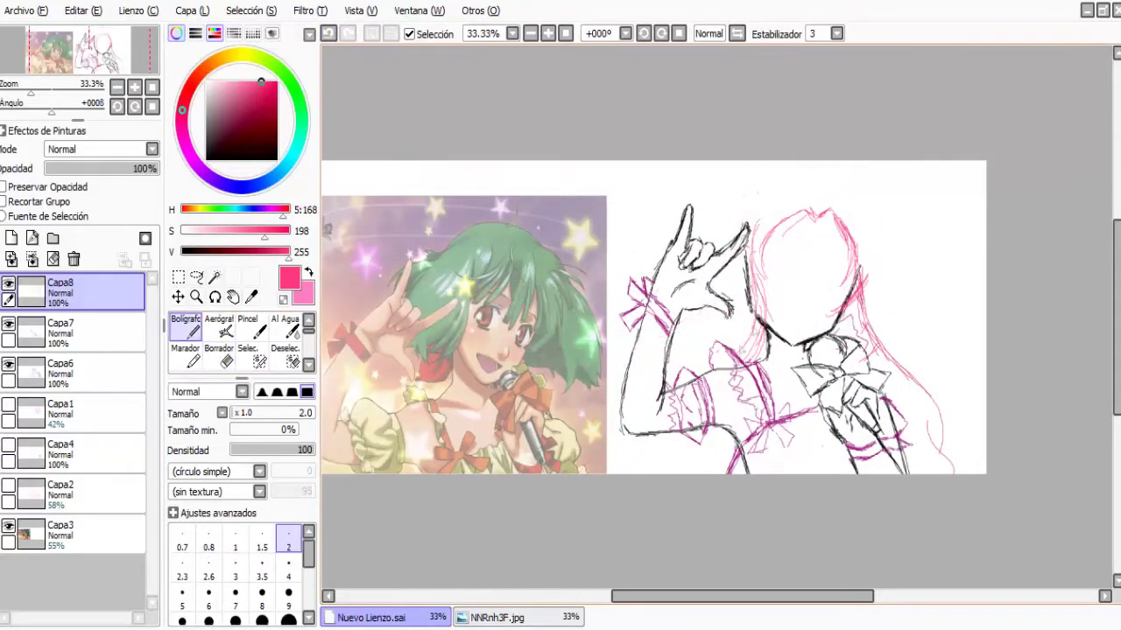
{"action": "mouse_move", "coordinate": [901, 249]}
{"action": "left_mouse_down"}
{"action": "mouse_move", "coordinate": [919, 197]}
{"action": "mouse_move", "coordinate": [854, 166]}
{"action": "mouse_move", "coordinate": [740, 199]}
{"action": "left_mouse_up"}
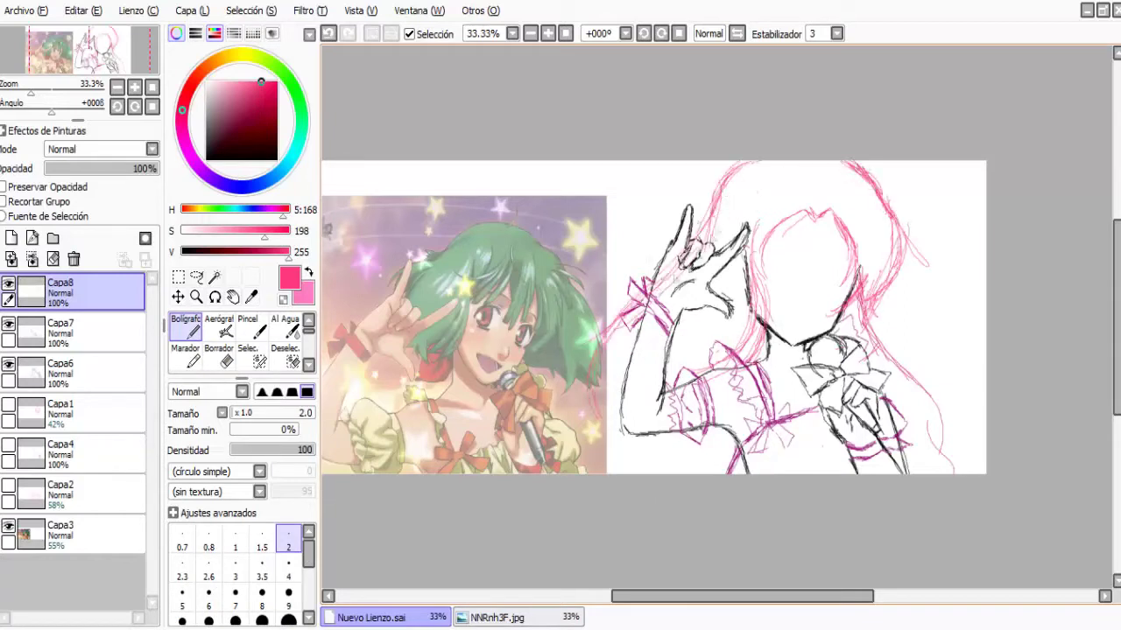
- Erase the loose strand ends and redraw the hair's curve beside the raised hand with its long strand
{"action": "key", "text": "e"}
{"action": "left_click_drag", "start_coordinate": [623, 433], "coordinate": [632, 468]}
{"action": "left_click_drag", "start_coordinate": [937, 416], "coordinate": [947, 469]}
{"action": "left_click_drag", "start_coordinate": [701, 219], "coordinate": [604, 359]}
{"action": "key", "text": "n"}
{"action": "left_click_drag", "start_coordinate": [714, 199], "coordinate": [753, 346]}
{"action": "left_click_drag", "start_coordinate": [819, 162], "coordinate": [856, 168]}
{"action": "left_click_drag", "start_coordinate": [709, 263], "coordinate": [583, 442]}
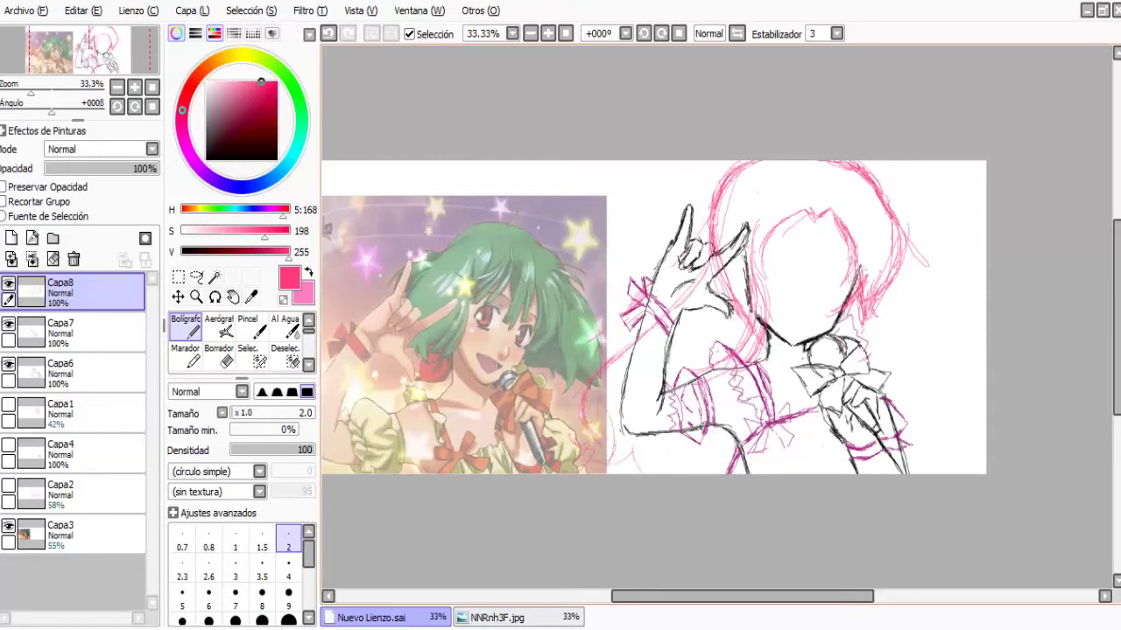
- Erase the hair crossing the raised arm, resketch that strand and begin a pointed shape on the opposite side of the head
{"action": "key", "text": "e"}
{"action": "mouse_move", "coordinate": [740, 252]}
{"action": "left_mouse_down"}
{"action": "mouse_move", "coordinate": [670, 358]}
{"action": "mouse_move", "coordinate": [626, 398]}
{"action": "left_mouse_up"}
{"action": "left_click_drag", "start_coordinate": [724, 182], "coordinate": [731, 247]}
{"action": "key", "text": "n"}
{"action": "left_click_drag", "start_coordinate": [613, 359], "coordinate": [681, 262]}
{"action": "left_click_drag", "start_coordinate": [946, 245], "coordinate": [880, 186]}
- Erase the old strand beside the microphone arm and redraw the long hair strands on both sides
{"action": "left_click", "coordinate": [222, 369]}
{"action": "left_click_drag", "start_coordinate": [932, 350], "coordinate": [954, 473]}
{"action": "left_click_drag", "start_coordinate": [954, 408], "coordinate": [958, 442]}
{"action": "key", "text": "n"}
{"action": "left_click_drag", "start_coordinate": [718, 310], "coordinate": [595, 459]}
{"action": "left_click_drag", "start_coordinate": [875, 306], "coordinate": [958, 429]}
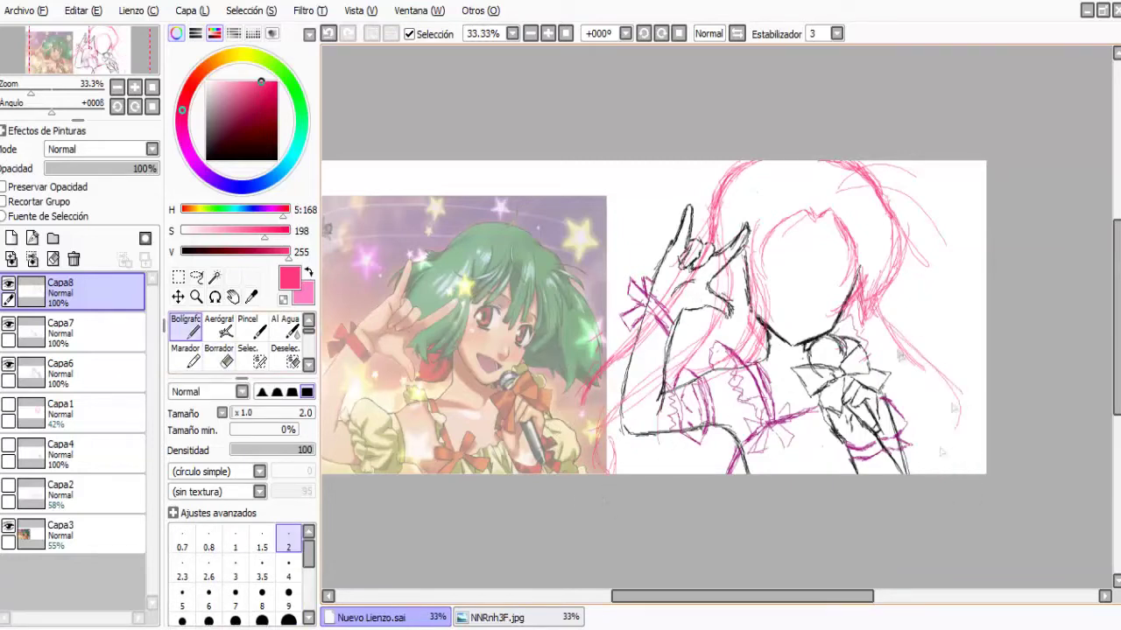
- Erase the strand behind the raised hand and resketch it passing under the arm
{"action": "key", "text": "e"}
{"action": "mouse_move", "coordinate": [709, 224]}
{"action": "left_mouse_down"}
{"action": "mouse_move", "coordinate": [613, 376]}
{"action": "mouse_move", "coordinate": [647, 412]}
{"action": "mouse_move", "coordinate": [608, 442]}
{"action": "left_mouse_up"}
{"action": "key", "text": "n"}
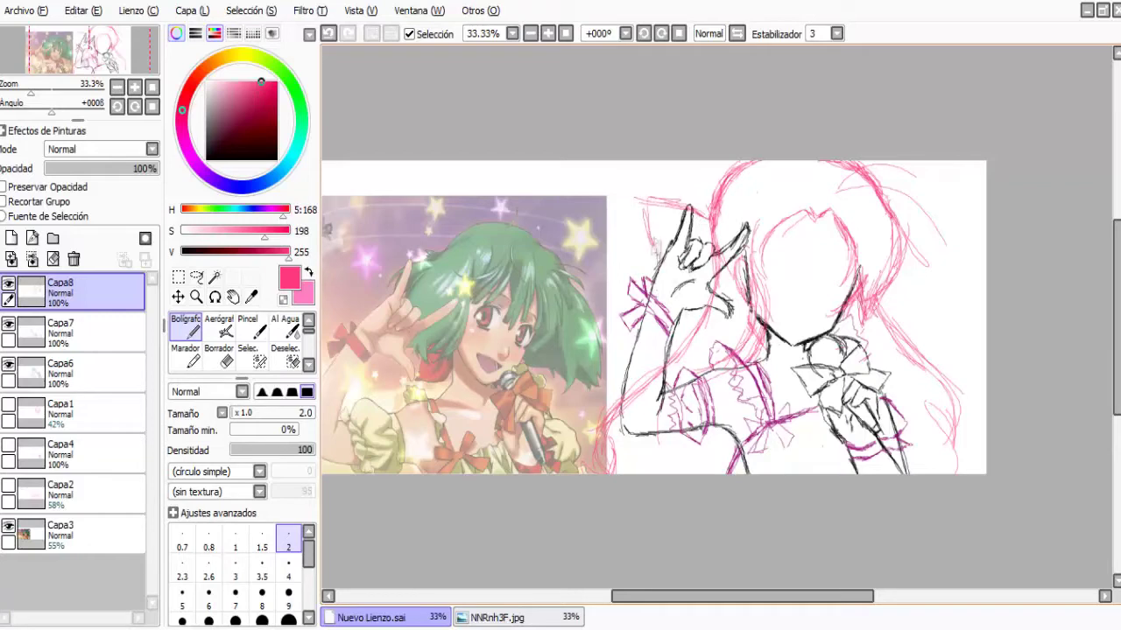
- Sketch large pointed shapes on both sides of the head, clean the overlapping lines and extend the hair ends
{"action": "left_click_drag", "start_coordinate": [688, 208], "coordinate": [629, 186]}
{"action": "left_click_drag", "start_coordinate": [629, 187], "coordinate": [653, 238]}
{"action": "key", "text": "e"}
{"action": "left_click_drag", "start_coordinate": [727, 254], "coordinate": [701, 306]}
{"action": "left_click_drag", "start_coordinate": [902, 219], "coordinate": [871, 289]}
{"action": "key", "text": "n"}
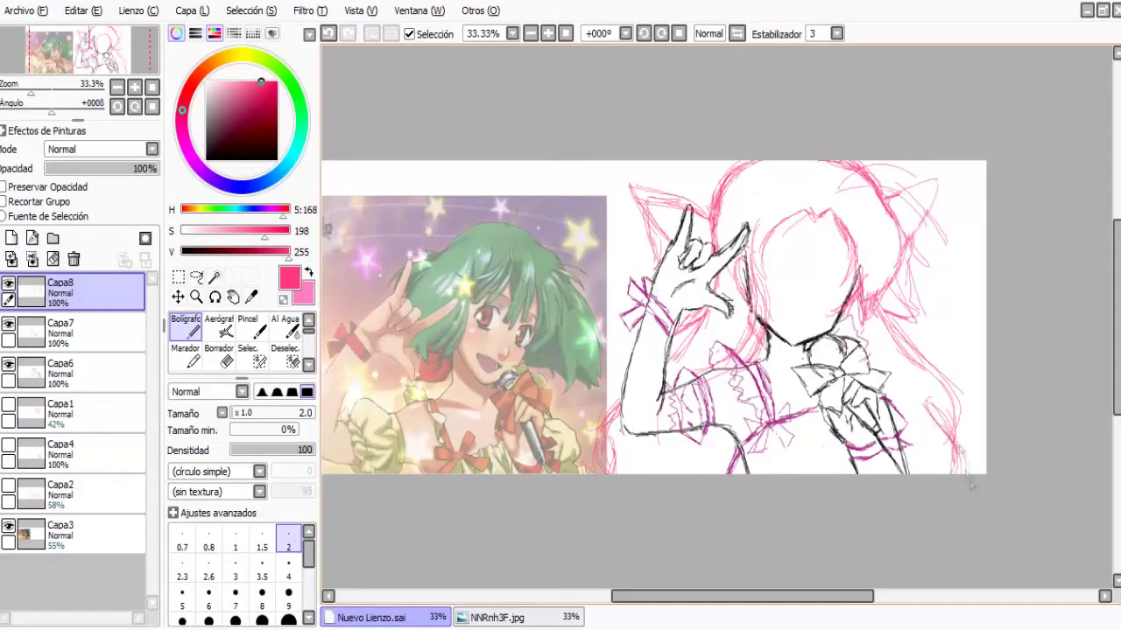
{"action": "mouse_move", "coordinate": [963, 488]}
{"action": "left_mouse_down"}
{"action": "mouse_move", "coordinate": [612, 488]}
{"action": "mouse_move", "coordinate": [790, 488]}
{"action": "left_mouse_up"}
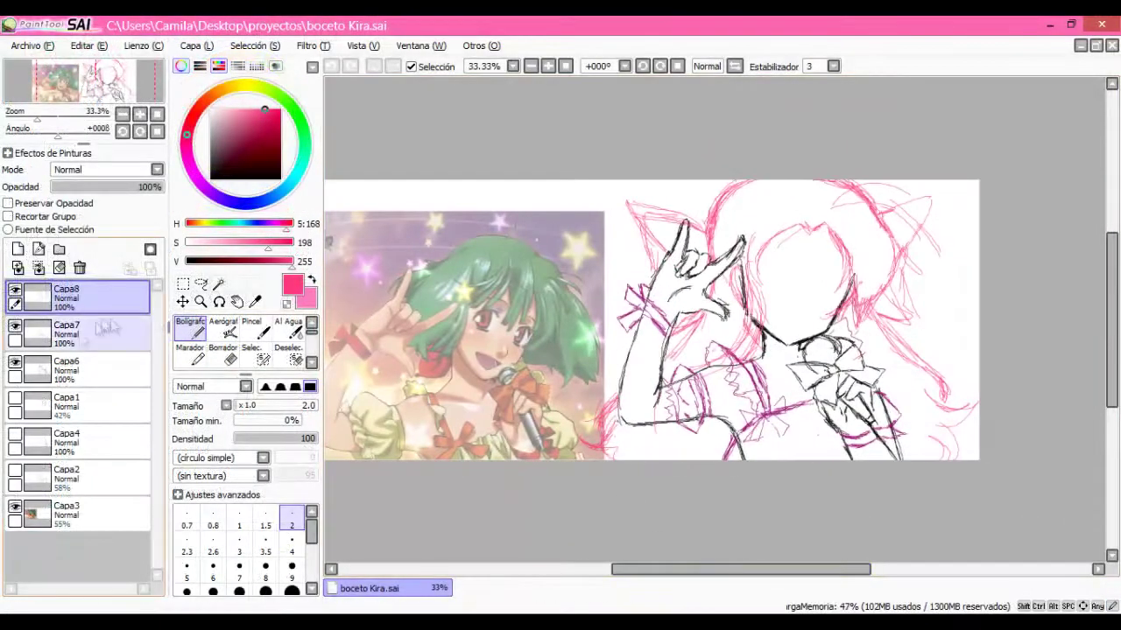
- On a new layer beneath the hair, sketch a trial eye in blue and clear it
{"action": "scroll", "coordinate": [648, 280], "scroll_direction": "up", "scroll_amount": 3}
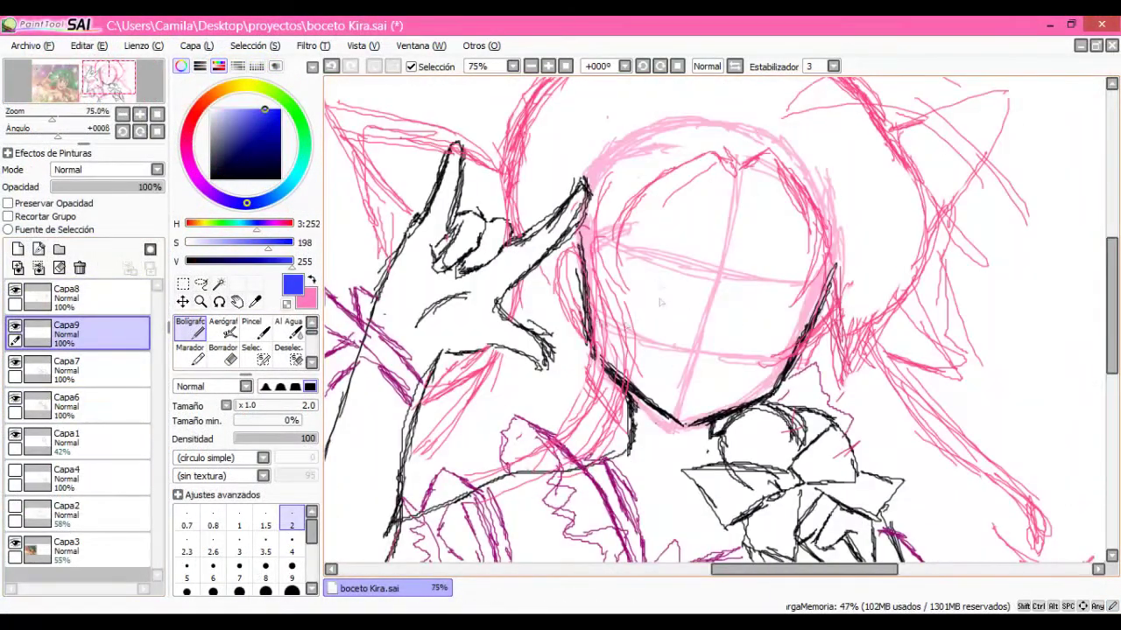
{"action": "key", "text": "ctrl+z"}
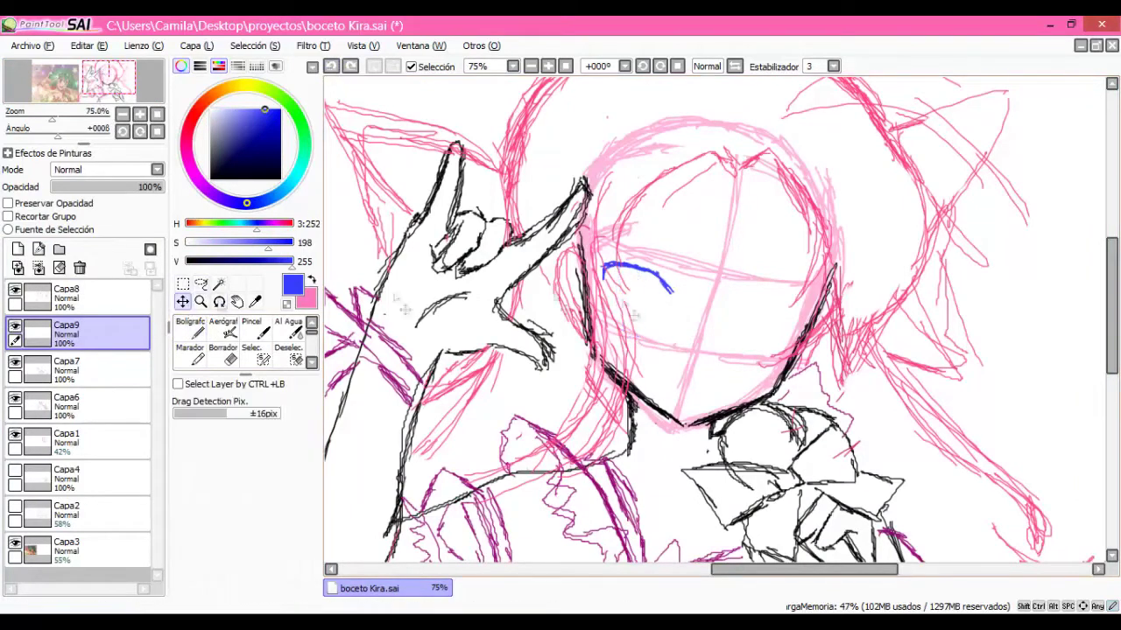
{"action": "left_click_drag", "start_coordinate": [678, 315], "coordinate": [652, 316]}
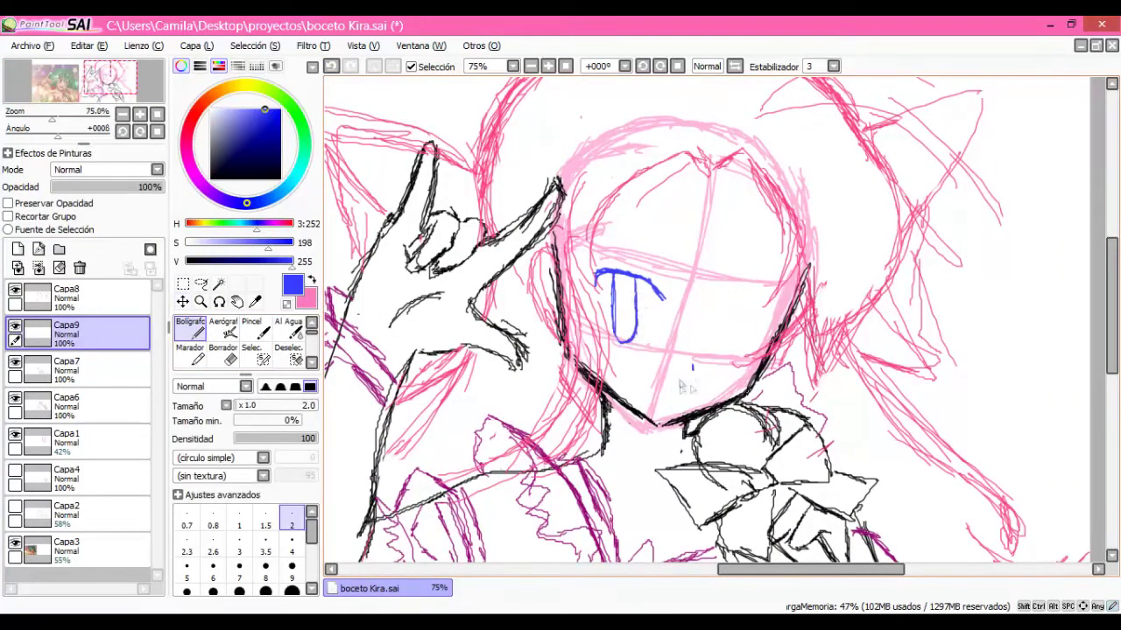
{"action": "key", "text": "Delete"}
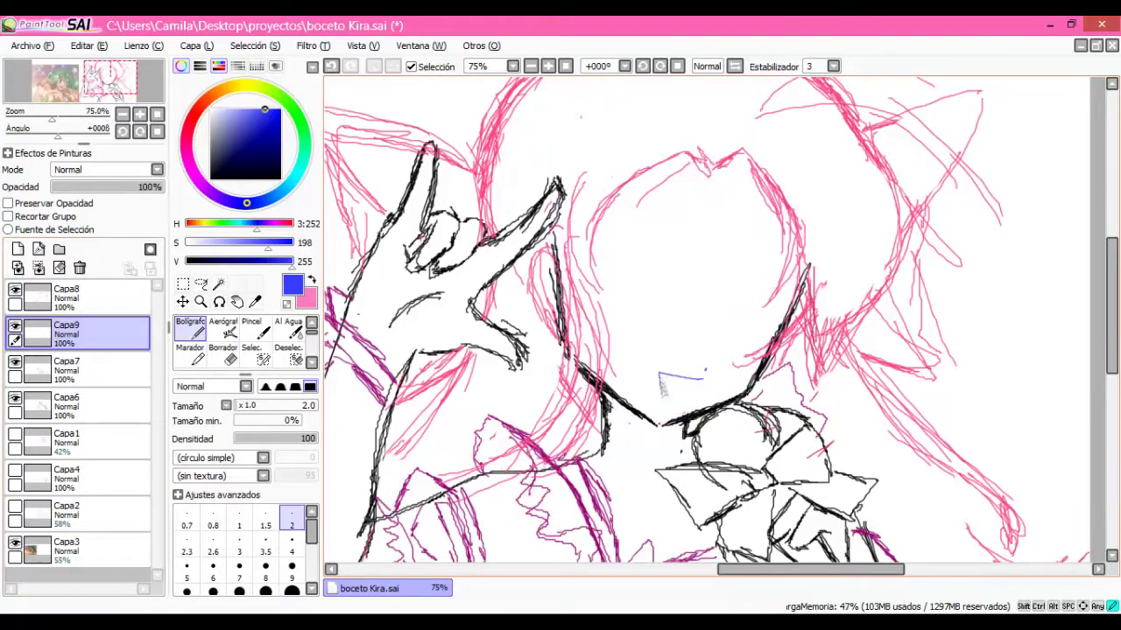
- Add a layer beneath the facial features and draw a curved centre line and horizontal eye guidelines across the face
{"action": "left_click", "coordinate": [18, 249]}
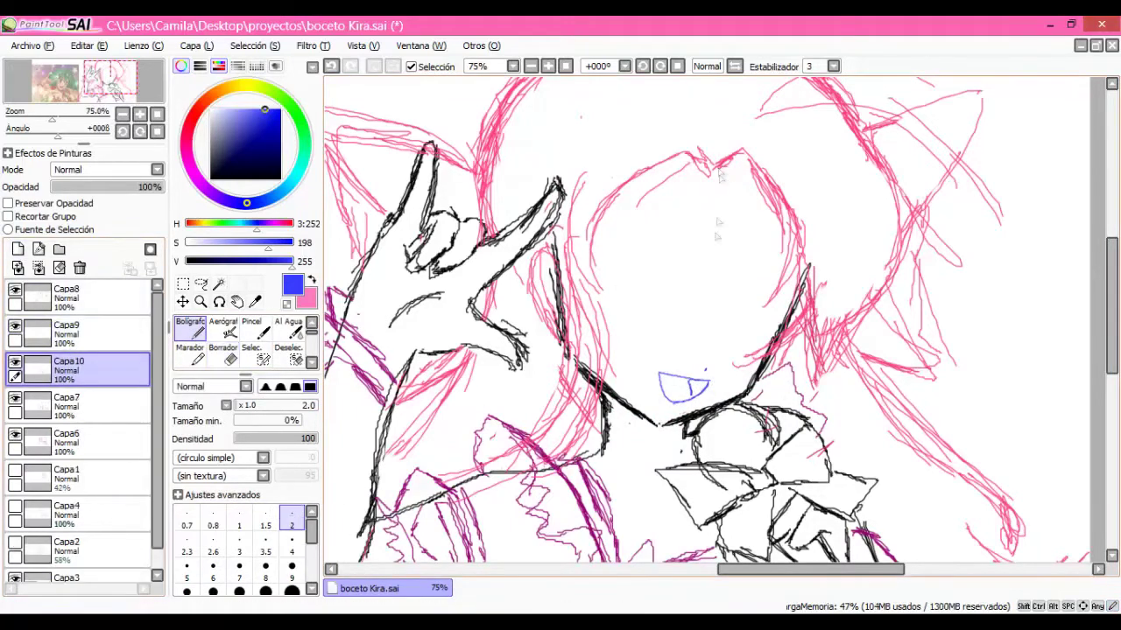
{"action": "left_click_drag", "start_coordinate": [720, 168], "coordinate": [652, 442]}
{"action": "left_click_drag", "start_coordinate": [560, 314], "coordinate": [777, 341]}
{"action": "left_click_drag", "start_coordinate": [553, 251], "coordinate": [822, 280]}
{"action": "left_click_drag", "start_coordinate": [568, 336], "coordinate": [762, 357]}
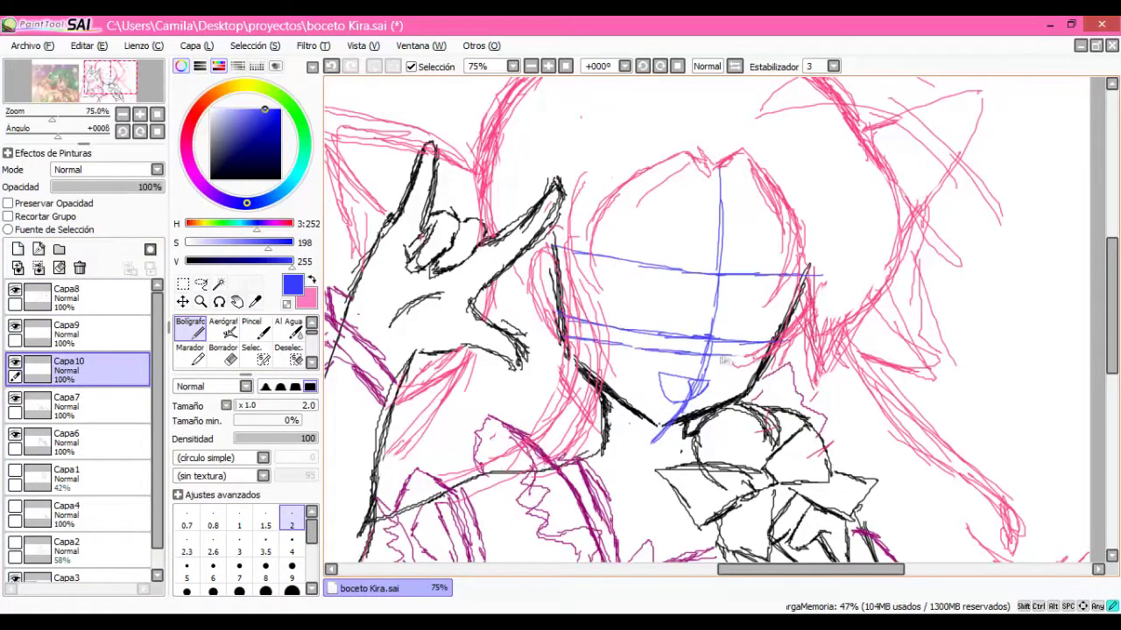
{"action": "left_click_drag", "start_coordinate": [562, 262], "coordinate": [830, 288]}
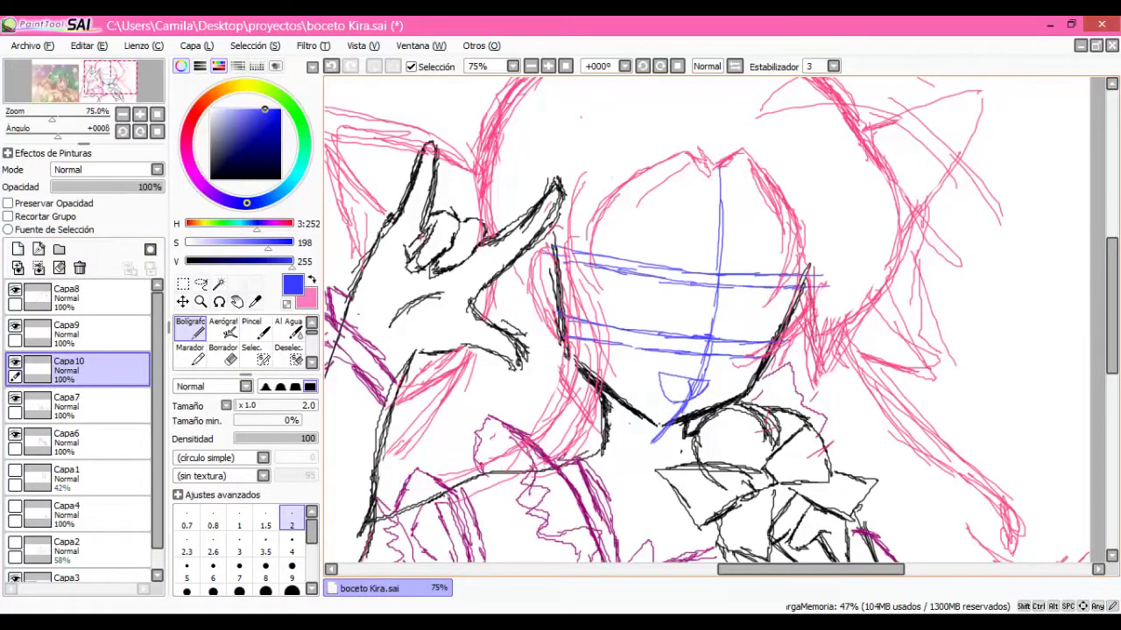
- Try an upper eyelid along the eye guideline on the features layer and undo it
{"action": "left_click", "coordinate": [617, 284], "text": "ctrl+shift"}
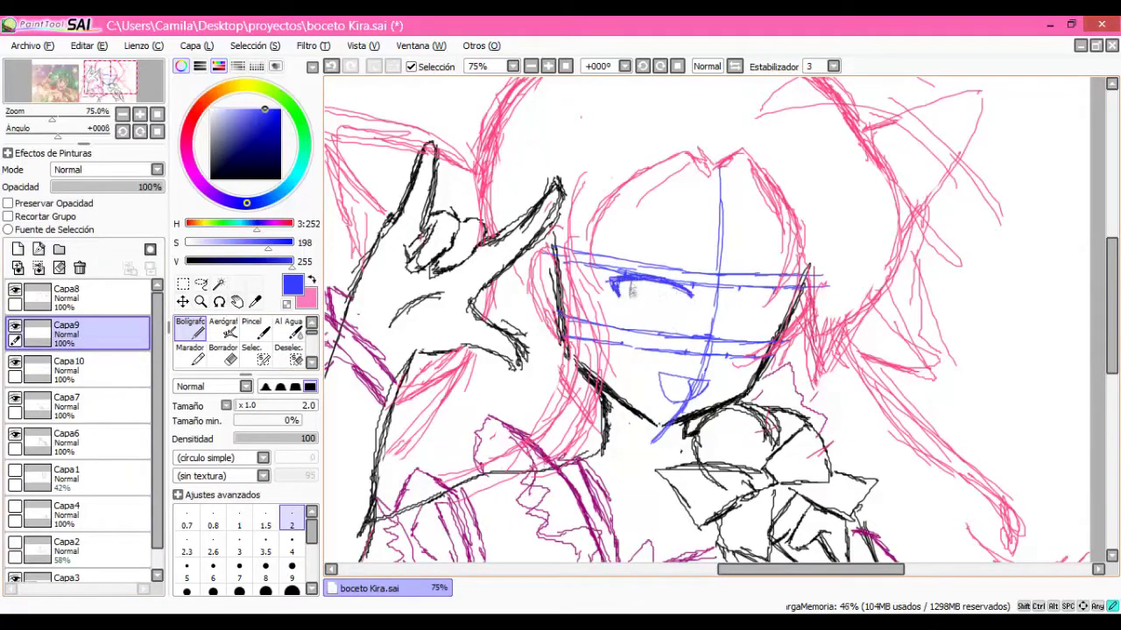
{"action": "key", "text": "ctrl+z"}
{"action": "key", "text": "ctrl+z"}
{"action": "key", "text": "ctrl+z"}
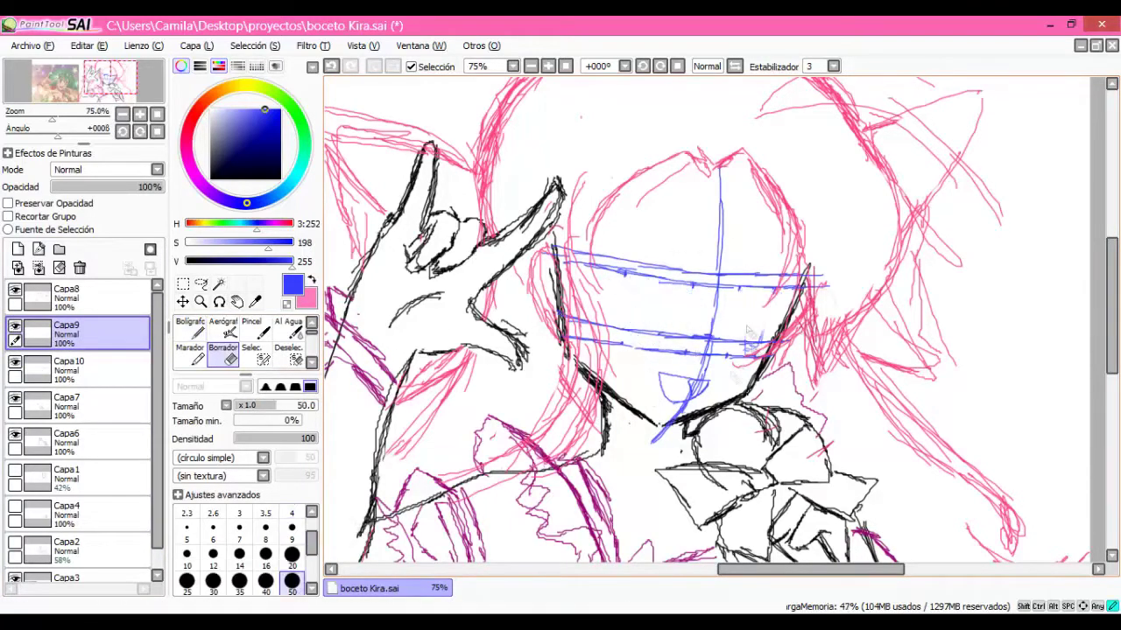
- Choose a darker blue with S 224 and V 170, sketch an open eye and mouth, and undo the last strokes
{"action": "left_click", "coordinate": [272, 132]}
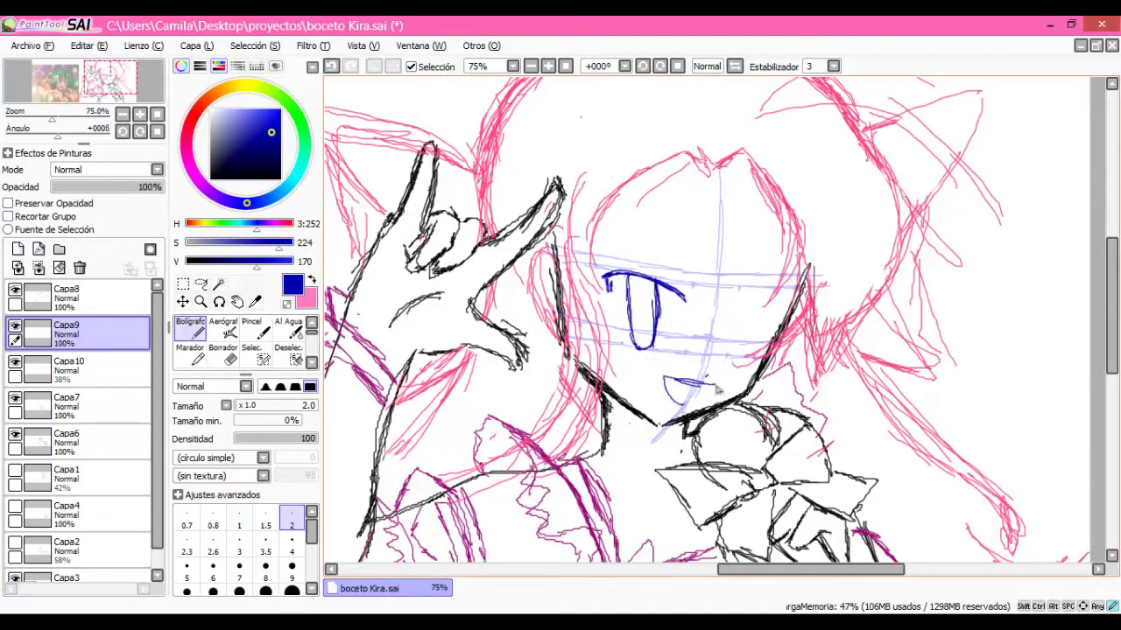
{"action": "key", "text": "ctrl+z"}
{"action": "key", "text": "ctrl+z"}
{"action": "key", "text": "ctrl+z"}
- Redraw the vertical and horizontal face guidelines on the guide layer, shifting the centre line toward the microphone side
{"action": "left_click", "coordinate": [15, 361]}
{"action": "left_click", "coordinate": [65, 366]}
{"action": "mouse_move", "coordinate": [737, 156]}
{"action": "left_mouse_down"}
{"action": "mouse_move", "coordinate": [723, 306]}
{"action": "mouse_move", "coordinate": [692, 411]}
{"action": "left_mouse_up"}
{"action": "left_click_drag", "start_coordinate": [743, 232], "coordinate": [709, 371]}
{"action": "mouse_move", "coordinate": [561, 234]}
{"action": "left_mouse_down"}
{"action": "mouse_move", "coordinate": [652, 264]}
{"action": "mouse_move", "coordinate": [843, 262]}
{"action": "left_mouse_up"}
{"action": "mouse_move", "coordinate": [553, 342]}
{"action": "left_mouse_down"}
{"action": "mouse_move", "coordinate": [658, 367]}
{"action": "mouse_move", "coordinate": [760, 360]}
{"action": "left_mouse_up"}
{"action": "left_click_drag", "start_coordinate": [555, 338], "coordinate": [763, 352]}
{"action": "left_click_drag", "start_coordinate": [551, 256], "coordinate": [815, 282]}
{"action": "left_click_drag", "start_coordinate": [596, 347], "coordinate": [655, 353]}
{"action": "scroll", "coordinate": [707, 320], "scroll_direction": "down", "scroll_amount": 1}
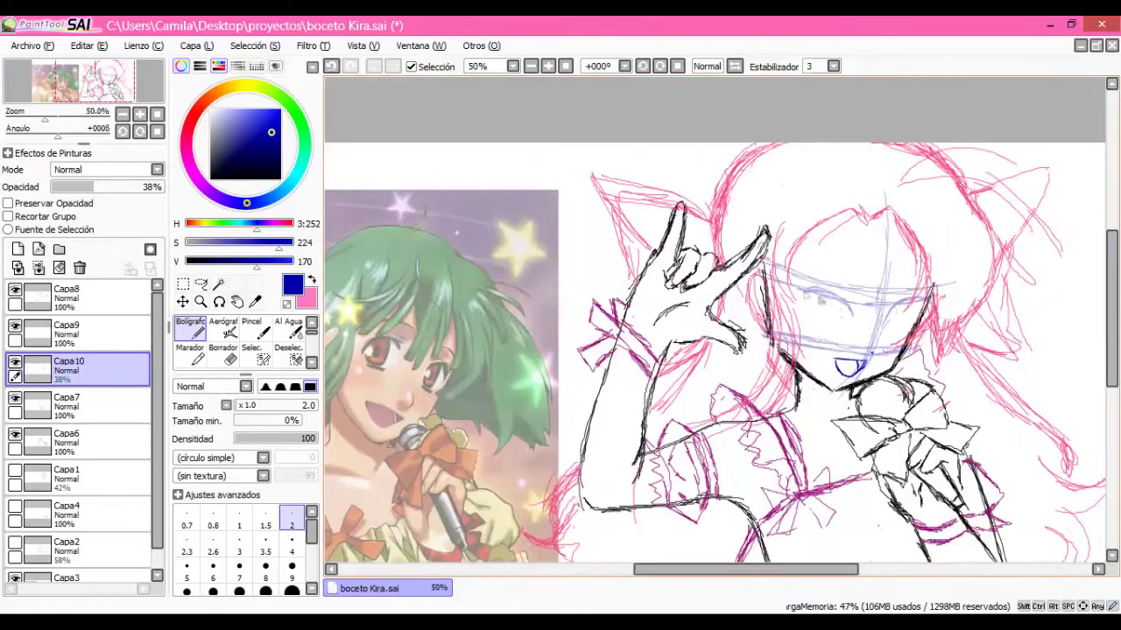
- Delete the guideline layer, then erase the eyelid and resketch it lower on the face
{"action": "key", "text": "Delete"}
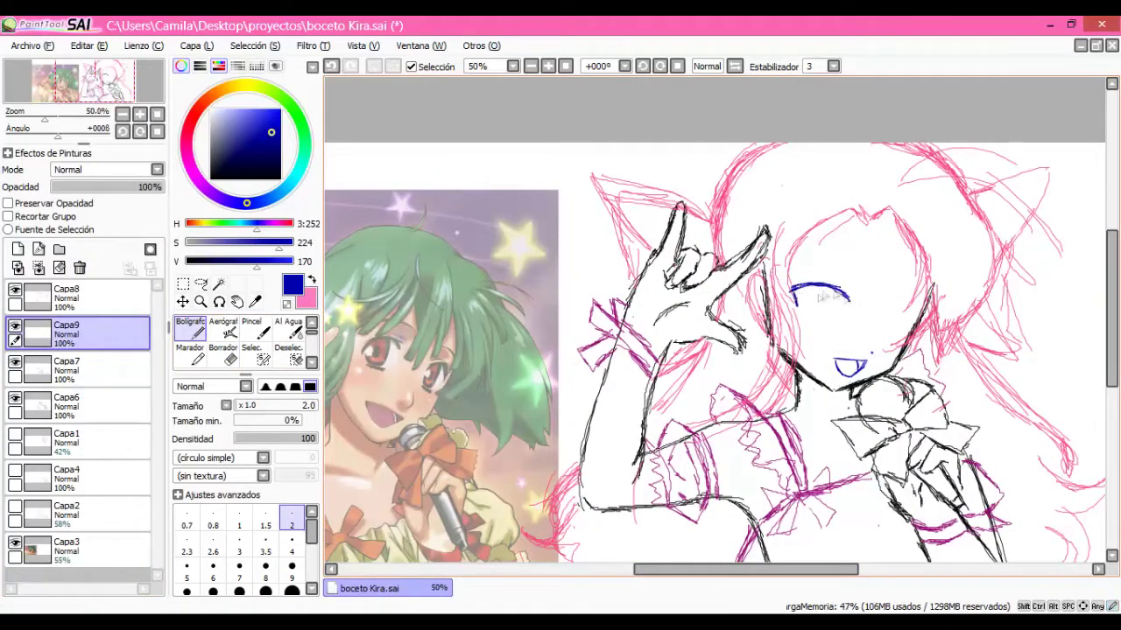
{"action": "key", "text": "e"}
{"action": "left_click_drag", "start_coordinate": [840, 293], "coordinate": [819, 328]}
{"action": "key", "text": "n"}
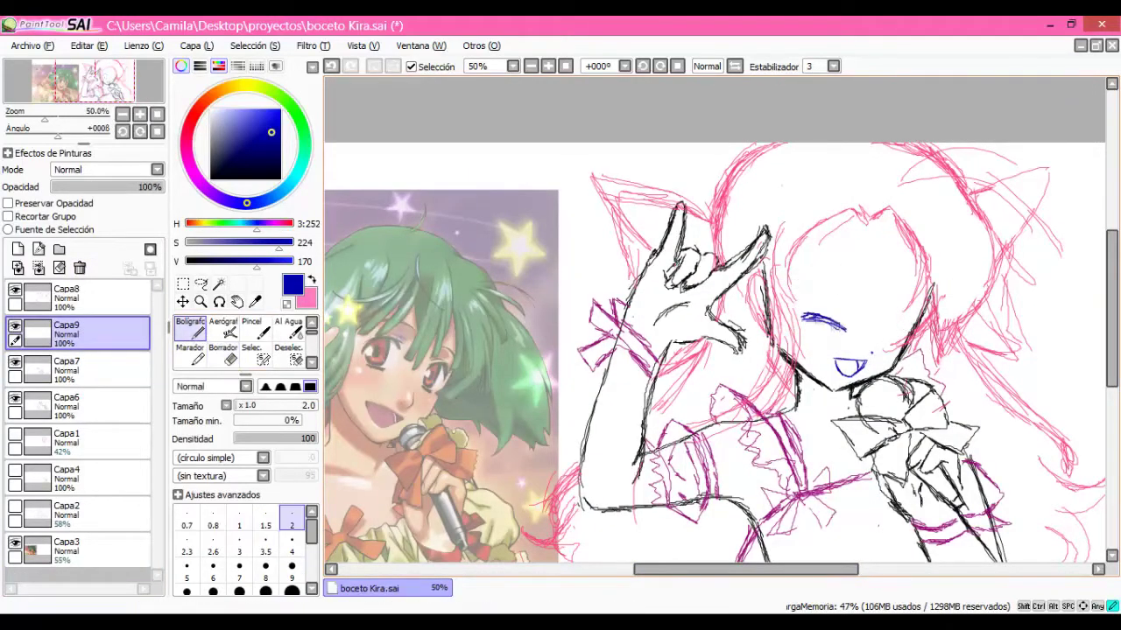
- Replace the blue facial features with new face guidelines and lower that layer's opacity to 34%
{"action": "key", "text": "e"}
{"action": "left_click_drag", "start_coordinate": [902, 311], "coordinate": [845, 367]}
{"action": "key", "text": "n"}
{"action": "left_click_drag", "start_coordinate": [787, 279], "coordinate": [951, 298]}
{"action": "left_click_drag", "start_coordinate": [809, 351], "coordinate": [925, 359]}
{"action": "left_click_drag", "start_coordinate": [157, 187], "coordinate": [89, 187]}
- On a new layer above the guidelines, sketch a tall open eye, a winking eye and a smiling mouth in dark blue
{"action": "left_click", "coordinate": [18, 250]}
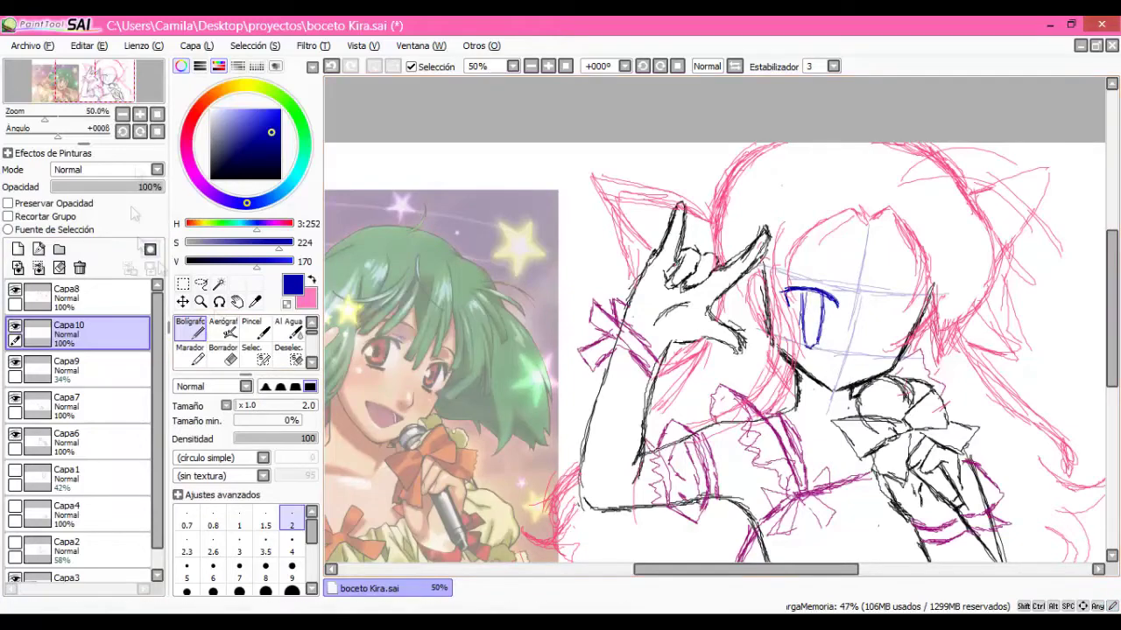
{"action": "scroll", "coordinate": [819, 338], "scroll_direction": "up", "scroll_amount": 2}
{"action": "key", "text": "ctrl+z"}
{"action": "left_click_drag", "start_coordinate": [731, 291], "coordinate": [623, 270]}
{"action": "left_click_drag", "start_coordinate": [665, 347], "coordinate": [700, 274]}
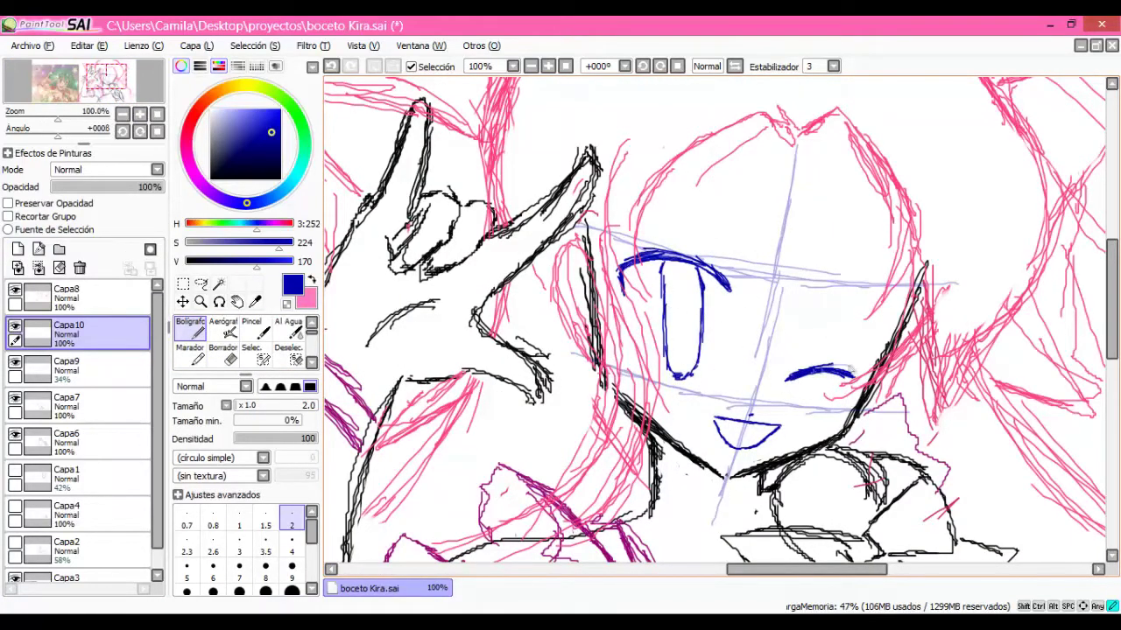
- Replace the open eye's rectangular iris with a tall dark-blue oval containing a curved pupil outline
{"action": "scroll", "coordinate": [700, 333], "scroll_direction": "down", "scroll_amount": 3}
{"action": "scroll", "coordinate": [718, 333], "scroll_direction": "up", "scroll_amount": 4}
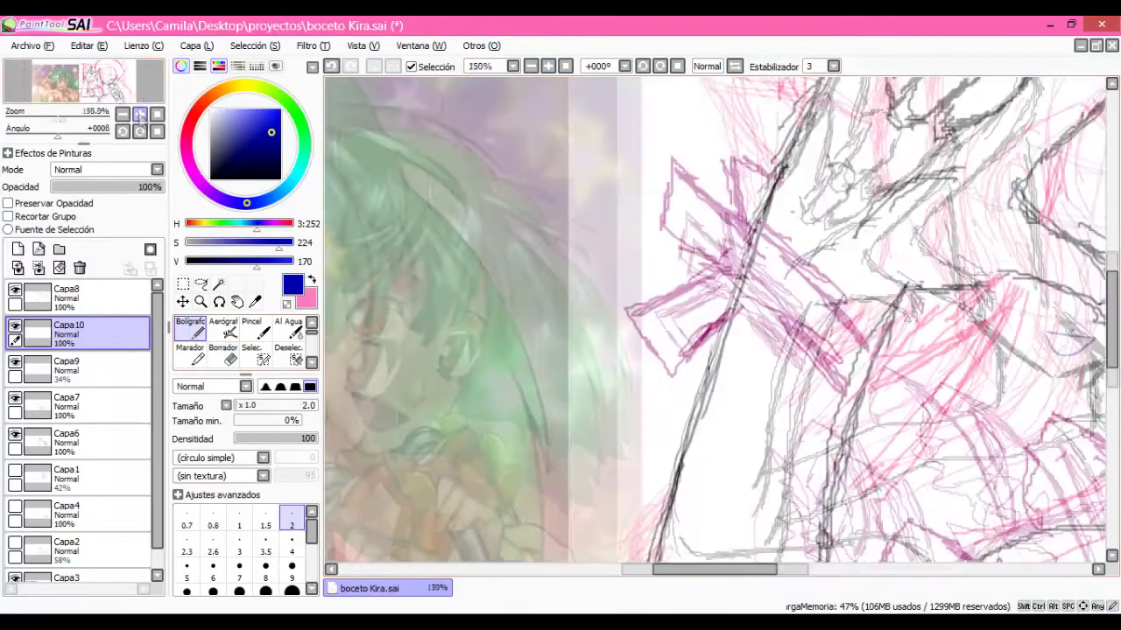
{"action": "left_click", "coordinate": [140, 114]}
{"action": "left_click", "coordinate": [117, 93]}
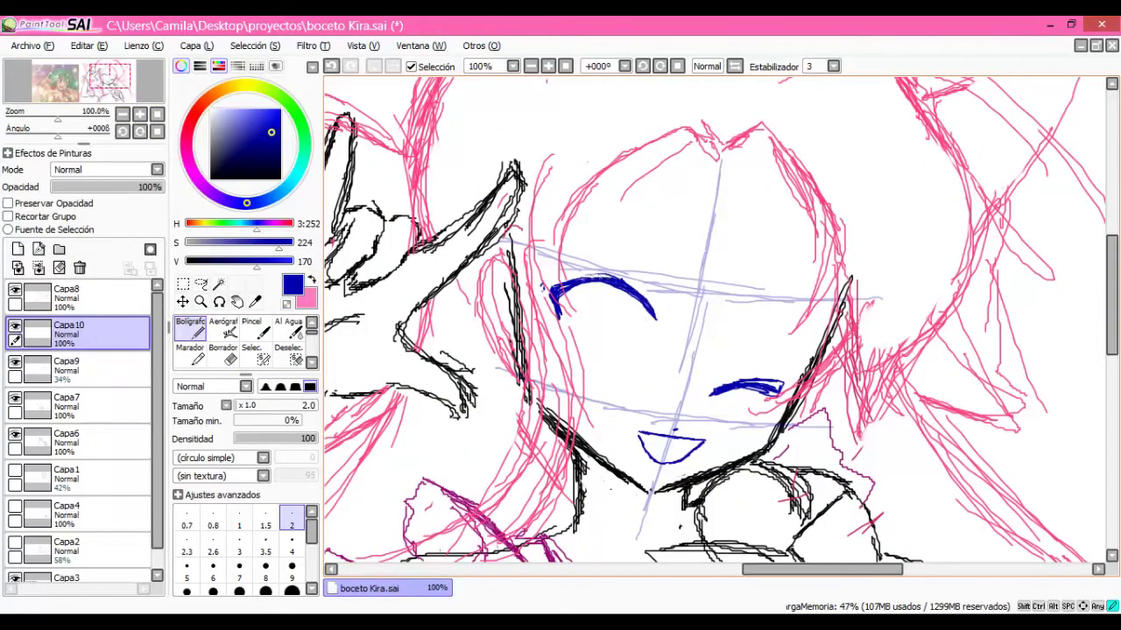
{"action": "left_click_drag", "start_coordinate": [602, 335], "coordinate": [616, 345]}
{"action": "scroll", "coordinate": [616, 346], "scroll_direction": "down", "scroll_amount": 3}
{"action": "scroll", "coordinate": [746, 325], "scroll_direction": "up", "scroll_amount": 3}
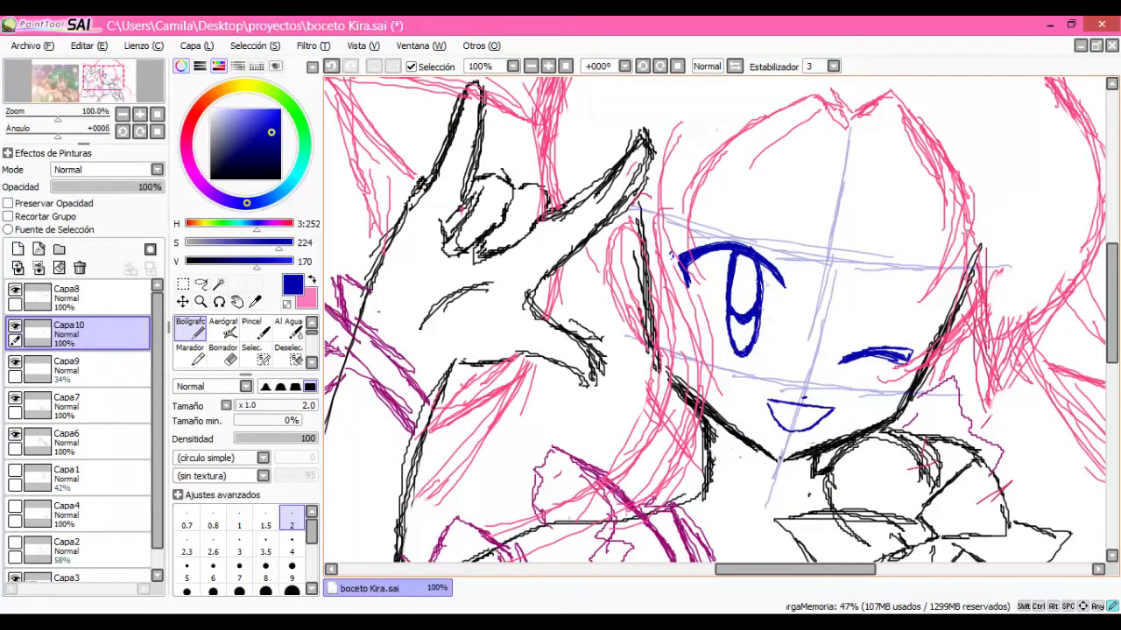
- Lasso the open eye's iris and shift it slightly toward the raised hand under the upper eyelid
{"action": "scroll", "coordinate": [762, 289], "scroll_direction": "down", "scroll_amount": 3}
{"action": "key", "text": "ctrl+t"}
{"action": "key", "text": "Escape"}
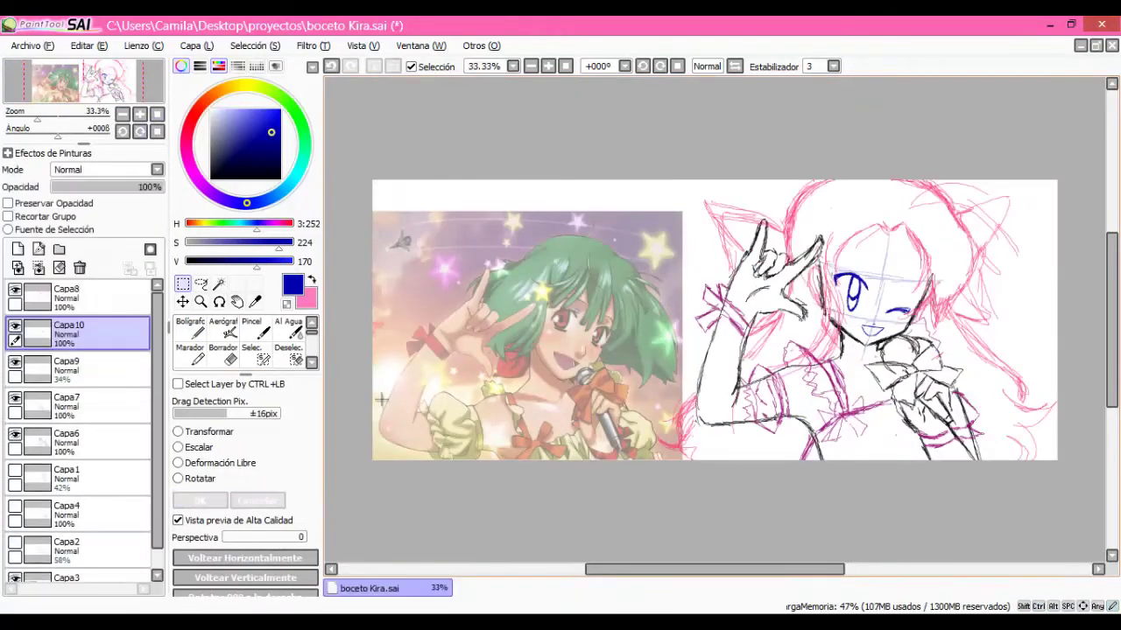
{"action": "scroll", "coordinate": [935, 311], "scroll_direction": "up", "scroll_amount": 3}
{"action": "left_click", "coordinate": [200, 284]}
{"action": "mouse_move", "coordinate": [578, 147]}
{"action": "left_mouse_down"}
{"action": "mouse_move", "coordinate": [534, 228]}
{"action": "mouse_move", "coordinate": [580, 149]}
{"action": "left_mouse_up"}
{"action": "scroll", "coordinate": [825, 318], "scroll_direction": "down", "scroll_amount": 3}
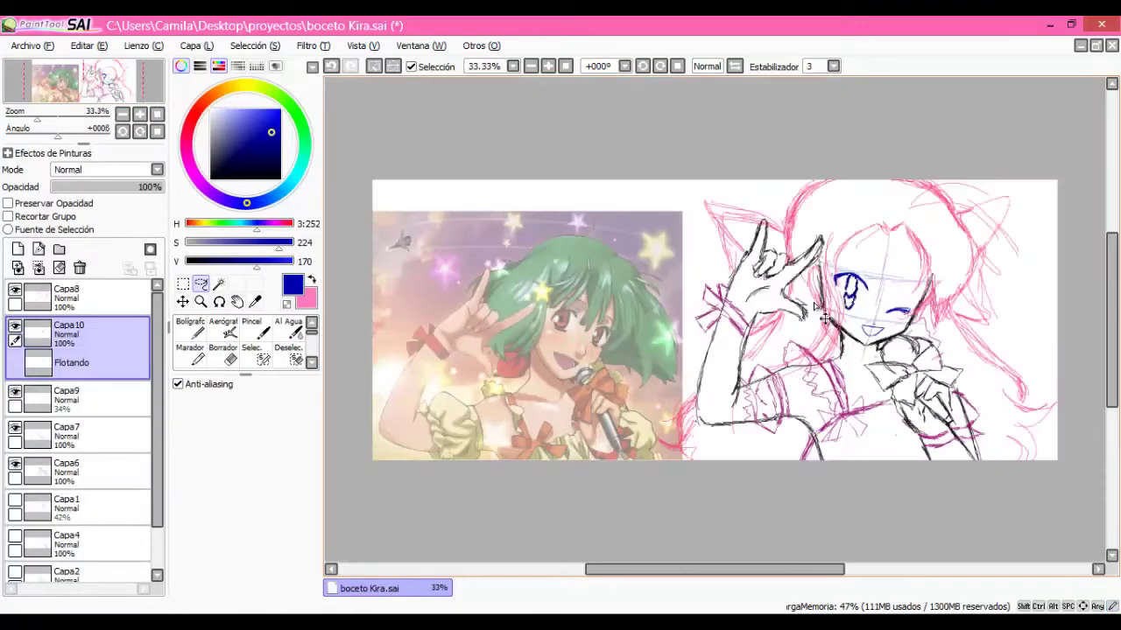
{"action": "key", "text": "ctrl+t"}
{"action": "key", "text": "Escape"}
{"action": "scroll", "coordinate": [825, 318], "scroll_direction": "up", "scroll_amount": 3}
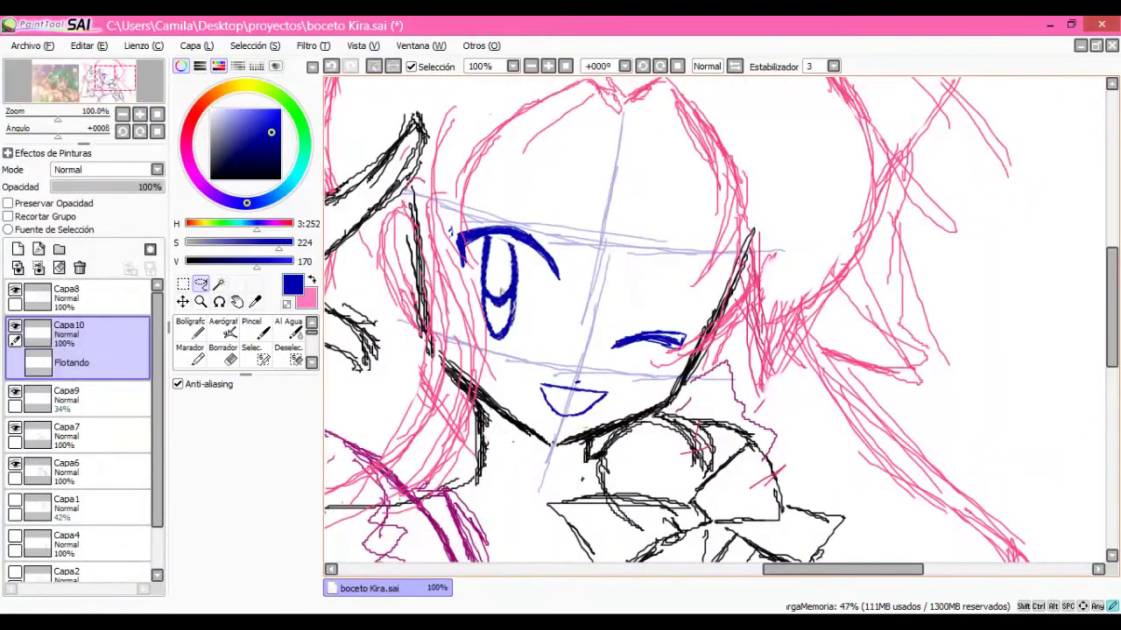
{"action": "key", "text": "ctrl+t"}
{"action": "key", "text": "Escape"}
{"action": "scroll", "coordinate": [526, 332], "scroll_direction": "down", "scroll_amount": 3}
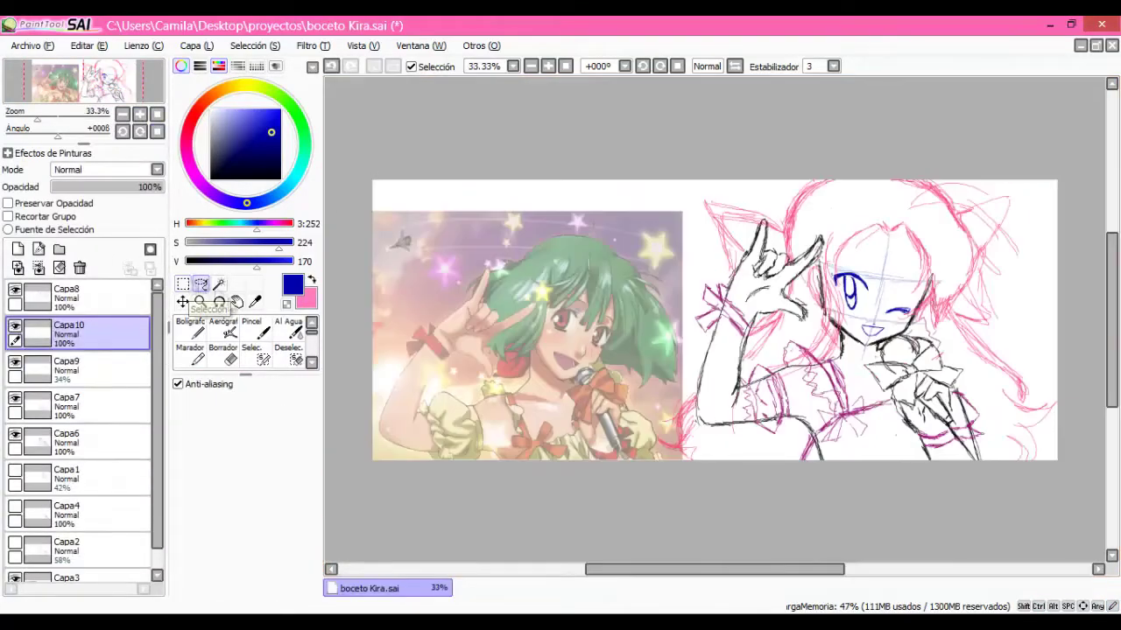
- Try another transform of the selected iris and undo the last change
{"action": "key", "text": "ctrl+t"}
{"action": "scroll", "coordinate": [824, 318], "scroll_direction": "up", "scroll_amount": 3}
{"action": "key", "text": "Escape"}
{"action": "scroll", "coordinate": [825, 318], "scroll_direction": "down", "scroll_amount": 3}
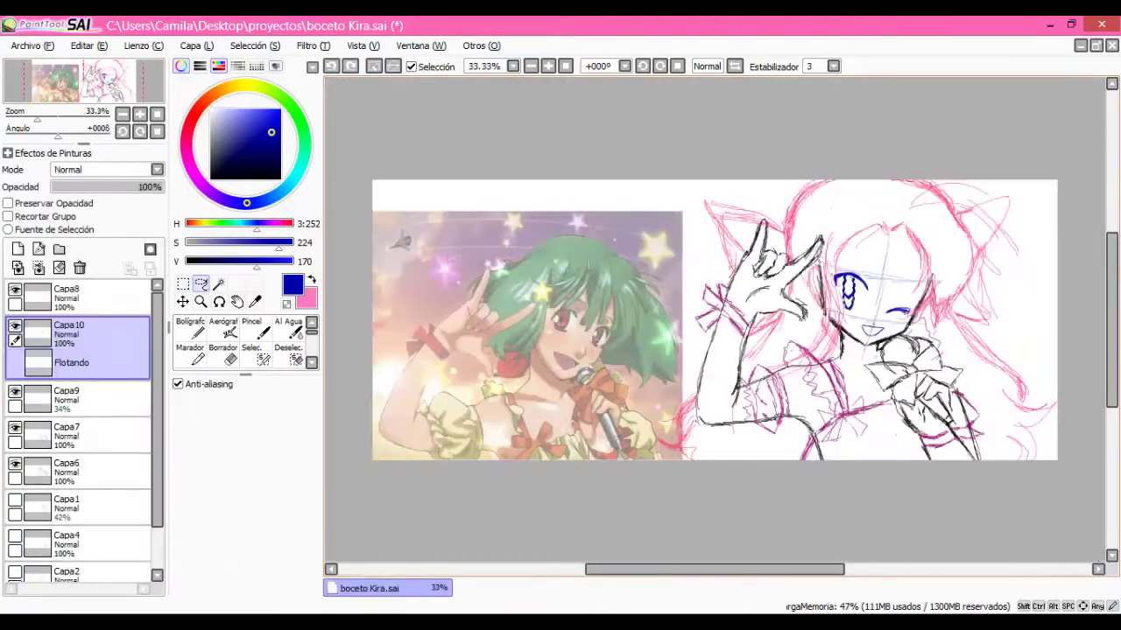
{"action": "key", "text": "ctrl+z"}
- Add a small fang line inside the smiling mouth with the dark-blue pen
{"action": "key", "text": "n"}
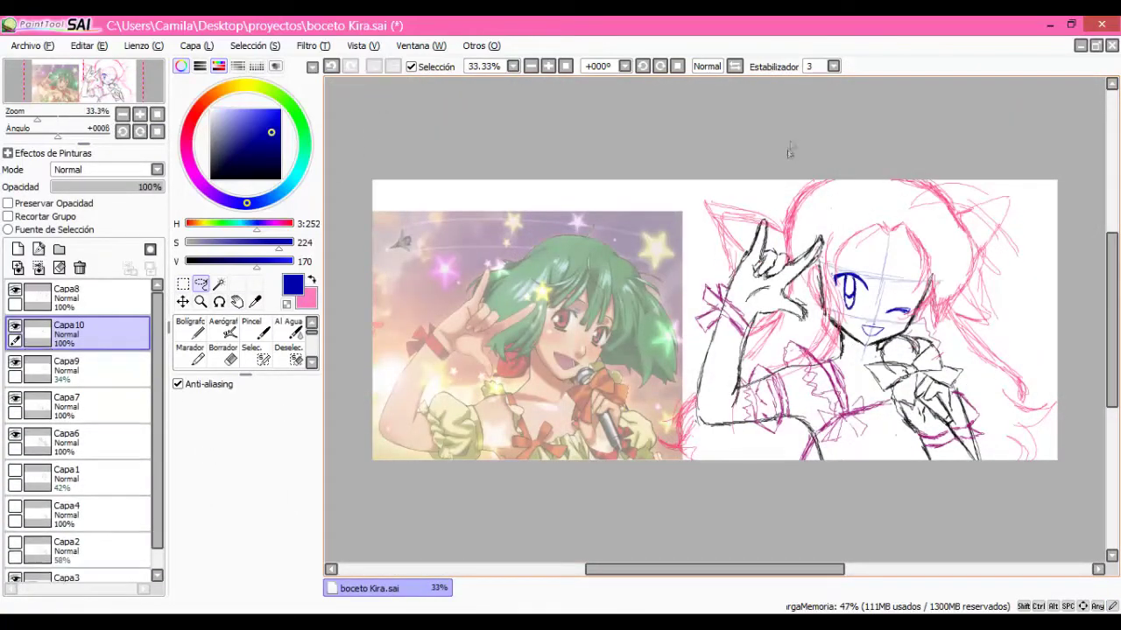
{"action": "scroll", "coordinate": [855, 306], "scroll_direction": "up", "scroll_amount": 4}
{"action": "scroll", "coordinate": [157, 132], "scroll_direction": "down", "scroll_amount": 4}
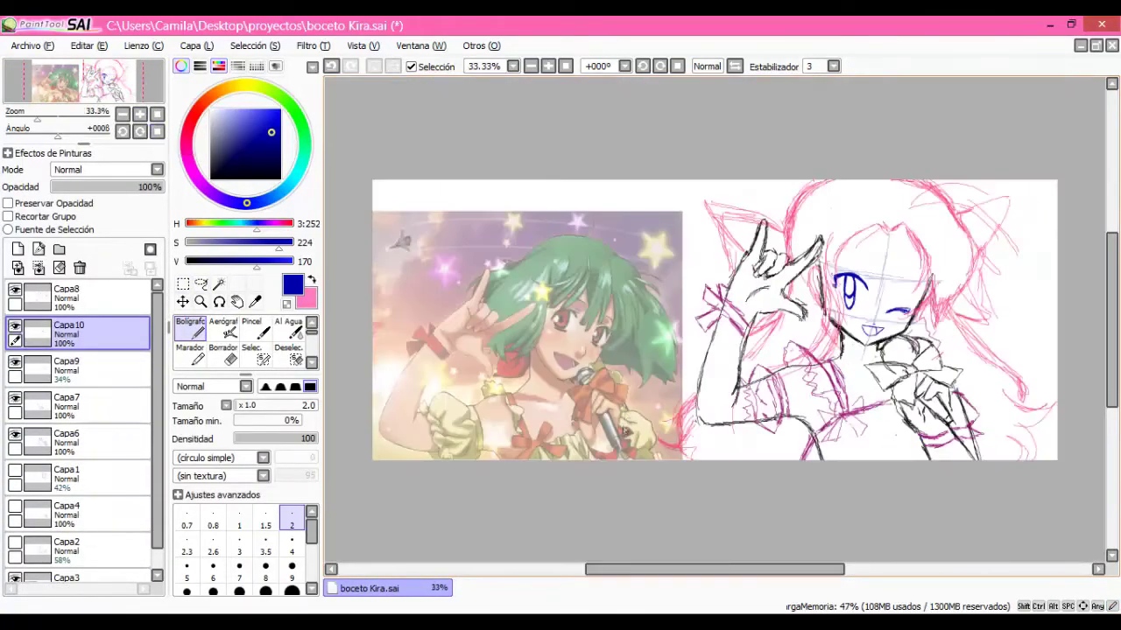
- Select the open eye's upper eyelid and move it slightly up and outward, toward the raised hand
{"action": "key", "text": "ctrl+t"}
{"action": "left_click", "coordinate": [157, 114]}
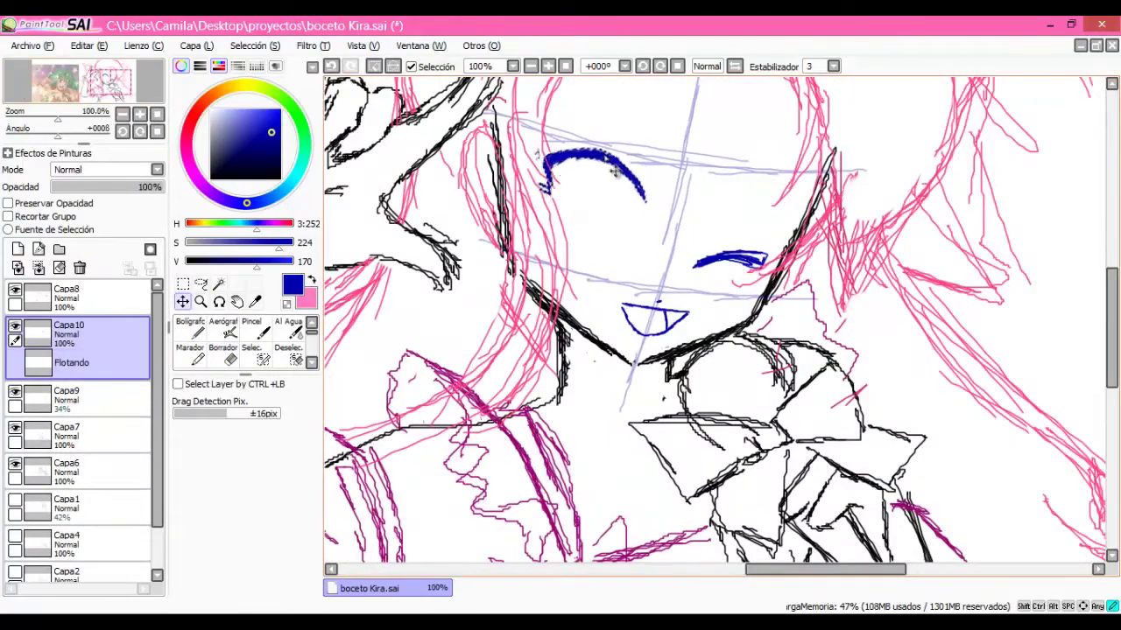
{"action": "left_click_drag", "start_coordinate": [534, 160], "coordinate": [525, 152]}
{"action": "key", "text": "Return"}
{"action": "scroll", "coordinate": [686, 303], "scroll_direction": "down", "scroll_amount": 3}
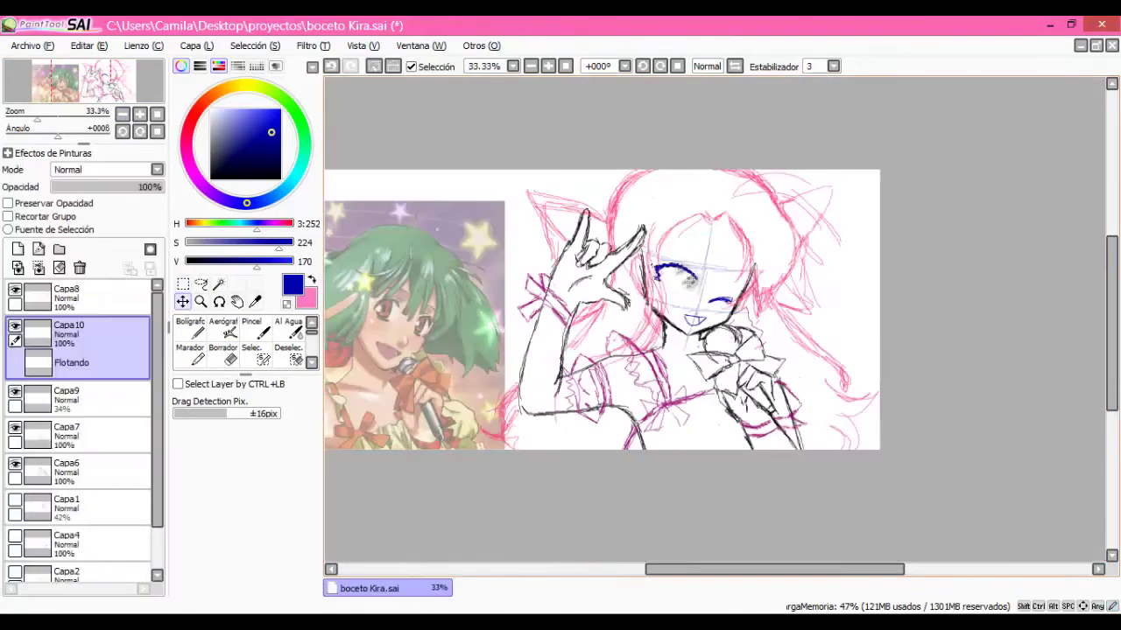
- Draw a new plain tall oval iris below the upper eyelid and resketch the winking eye as a simple arc
{"action": "key", "text": "n"}
{"action": "scroll", "coordinate": [725, 299], "scroll_direction": "up", "scroll_amount": 5}
{"action": "left_click_drag", "start_coordinate": [479, 162], "coordinate": [494, 306]}
{"action": "left_click_drag", "start_coordinate": [536, 157], "coordinate": [521, 317]}
{"action": "left_click_drag", "start_coordinate": [701, 350], "coordinate": [578, 298]}
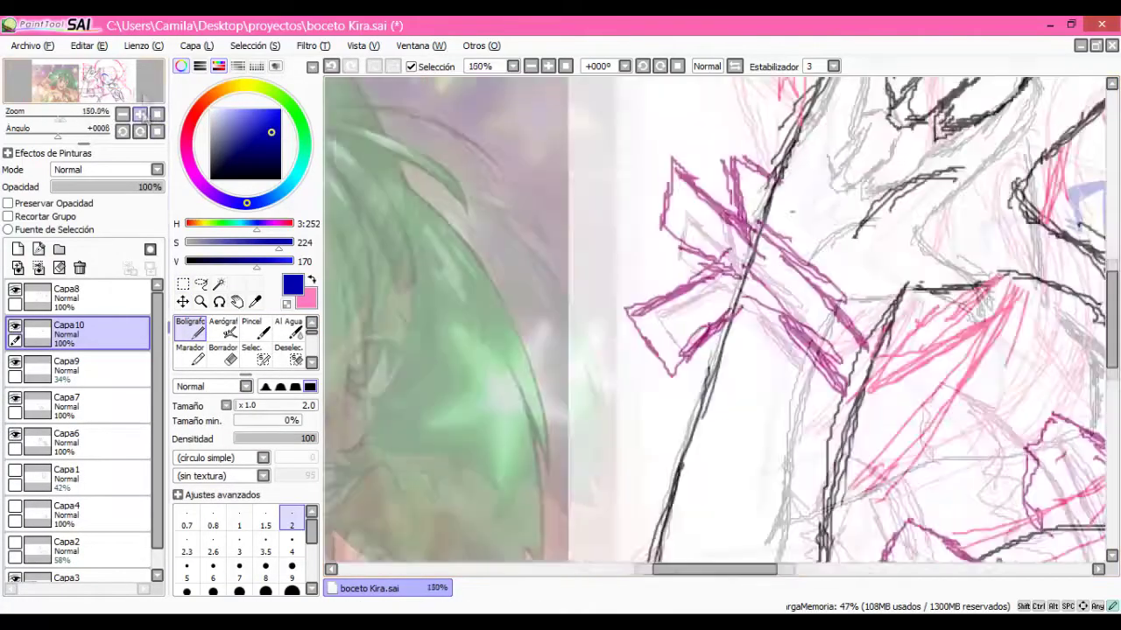
{"action": "scroll", "coordinate": [642, 259], "scroll_direction": "down", "scroll_amount": 5}
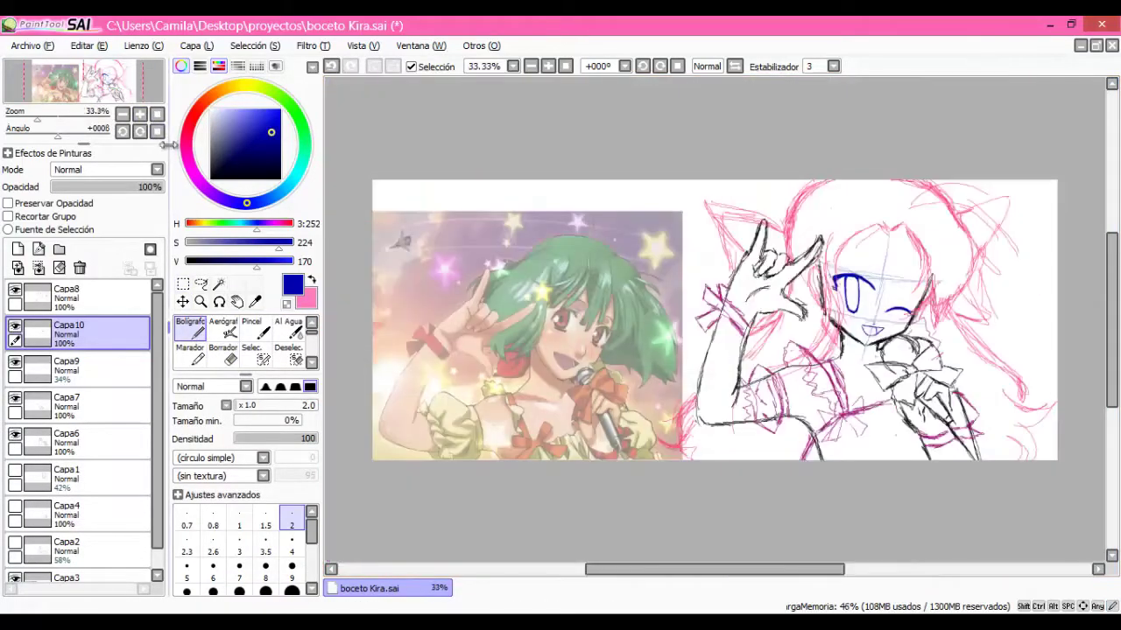
- Hide the guideline layer Capa9, then replace the centre-parted fringe on Capa8 with side-swept pink bangs
{"action": "left_click", "coordinate": [15, 360]}
{"action": "left_click", "coordinate": [66, 296]}
{"action": "key", "text": "e"}
{"action": "key", "text": "n"}
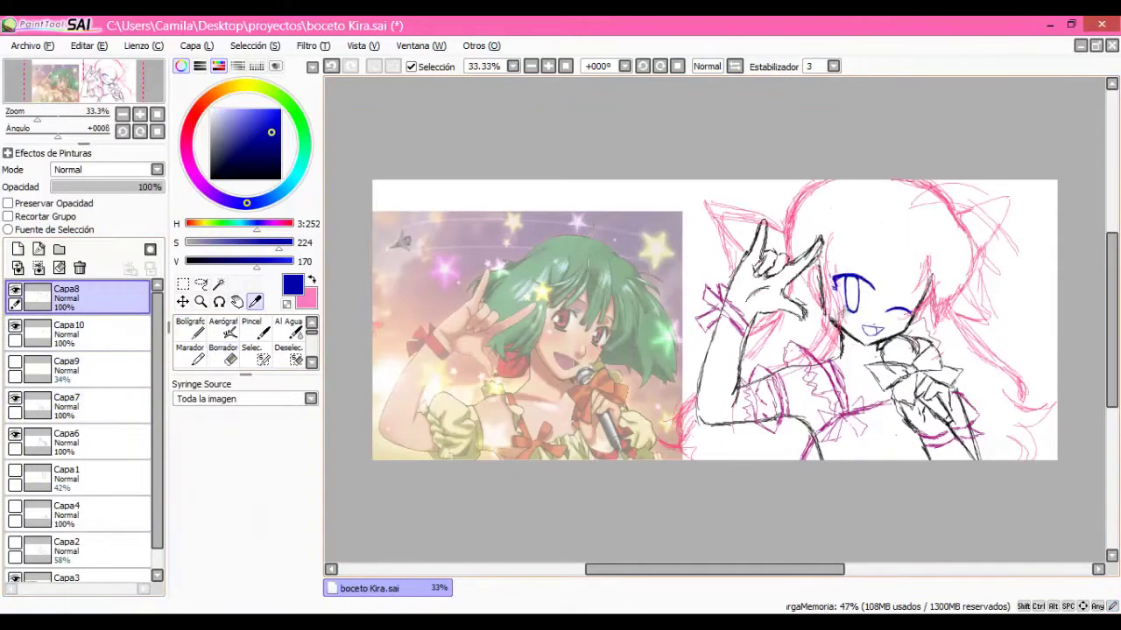
{"action": "key", "text": "x"}
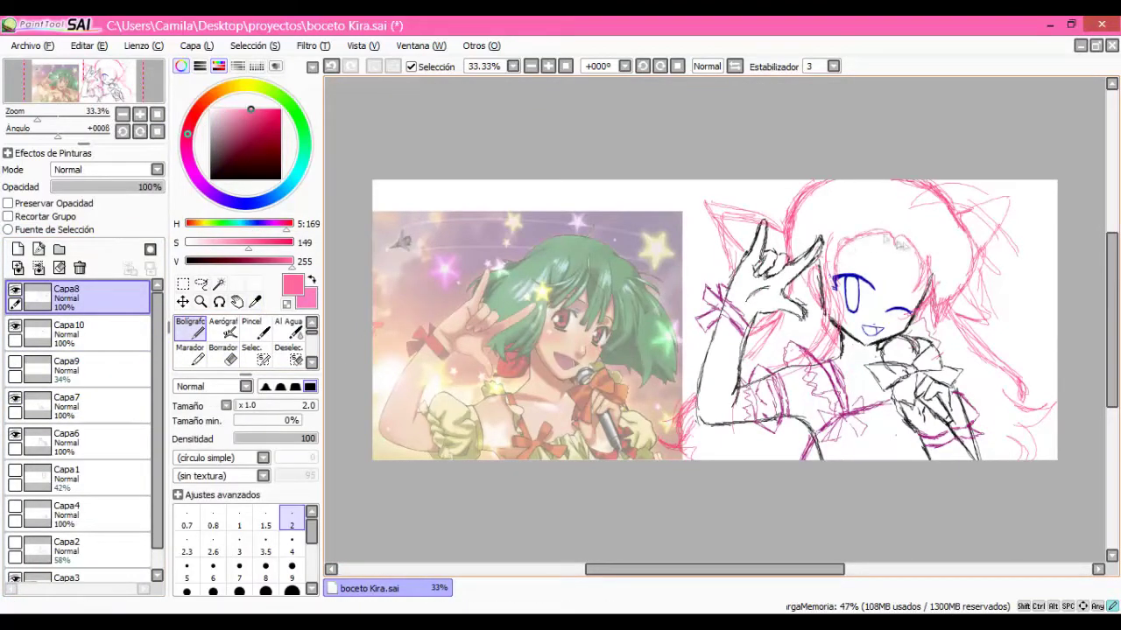
{"action": "left_click", "coordinate": [616, 464], "text": "ctrl"}
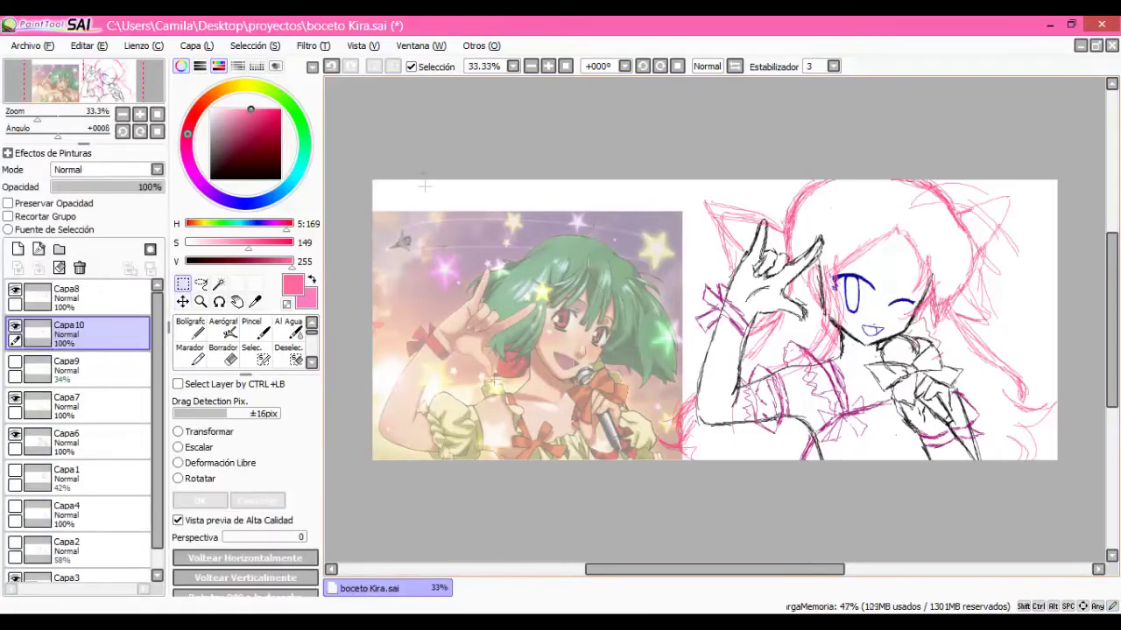
- Hide the reference image layer Capa3 and crop the canvas to a rectangular selection around the girl's sketch
{"action": "left_click_drag", "start_coordinate": [607, 569], "coordinate": [688, 569]}
{"action": "left_click", "coordinate": [15, 576]}
{"action": "left_click", "coordinate": [88, 46]}
{"action": "key", "text": "Escape"}
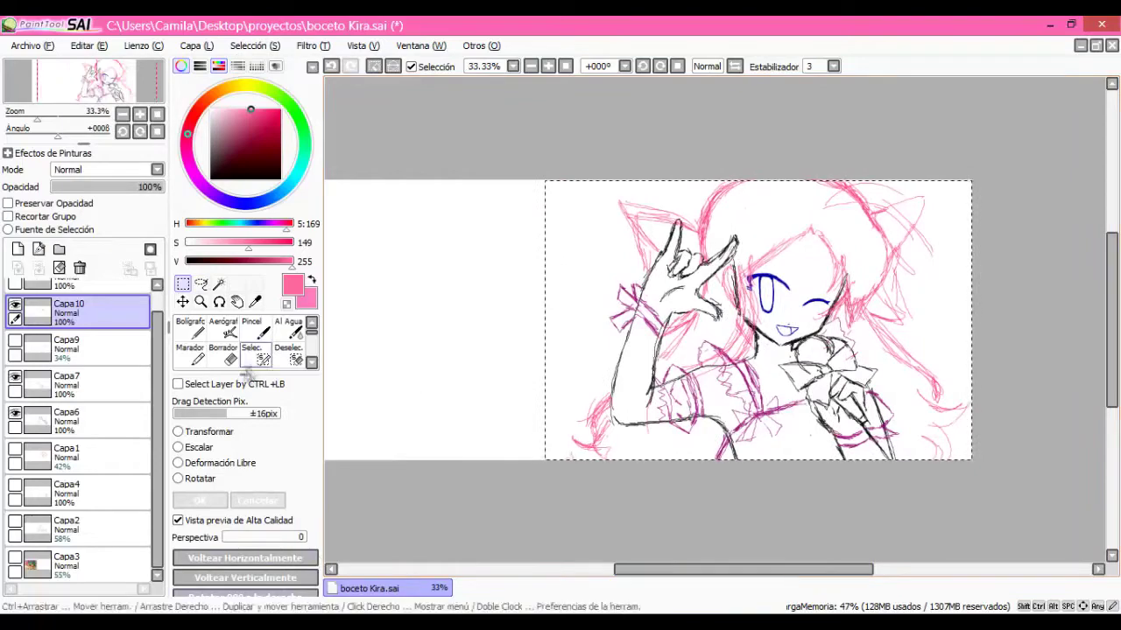
{"action": "left_click", "coordinate": [144, 45]}
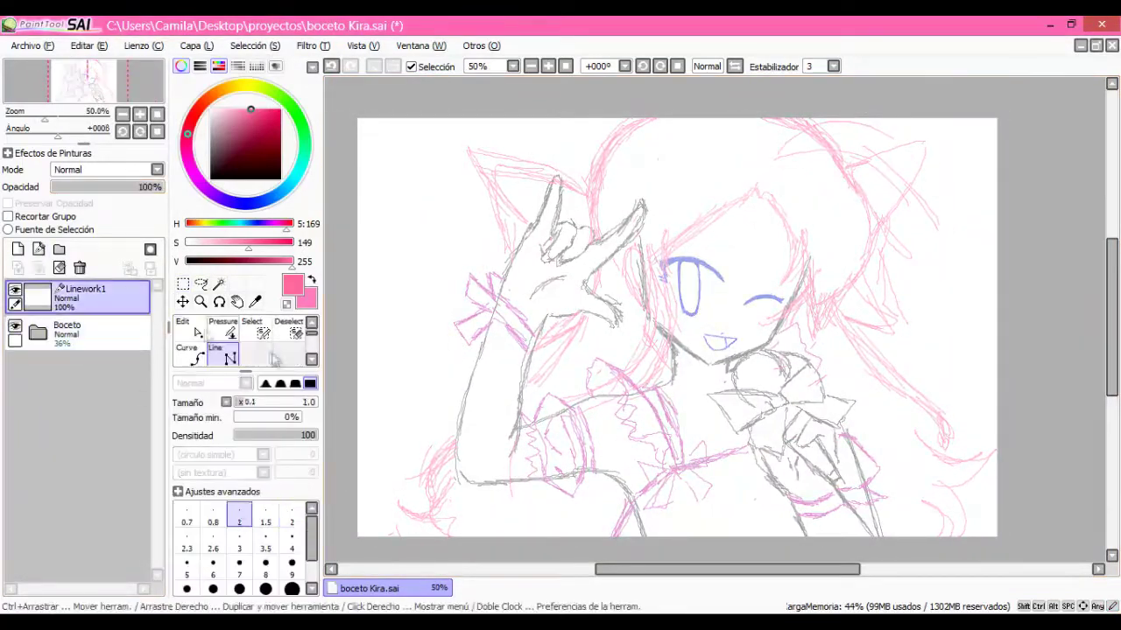
- On layer Linework1, trace the jaw, neck and shoulder line in black over the faded Boceto sketch folder
{"action": "mouse_move", "coordinate": [656, 329]}
{"action": "left_mouse_down"}
{"action": "mouse_move", "coordinate": [709, 363]}
{"action": "mouse_move", "coordinate": [801, 326]}
{"action": "mouse_move", "coordinate": [805, 273]}
{"action": "left_mouse_up"}
{"action": "left_click", "coordinate": [182, 348]}
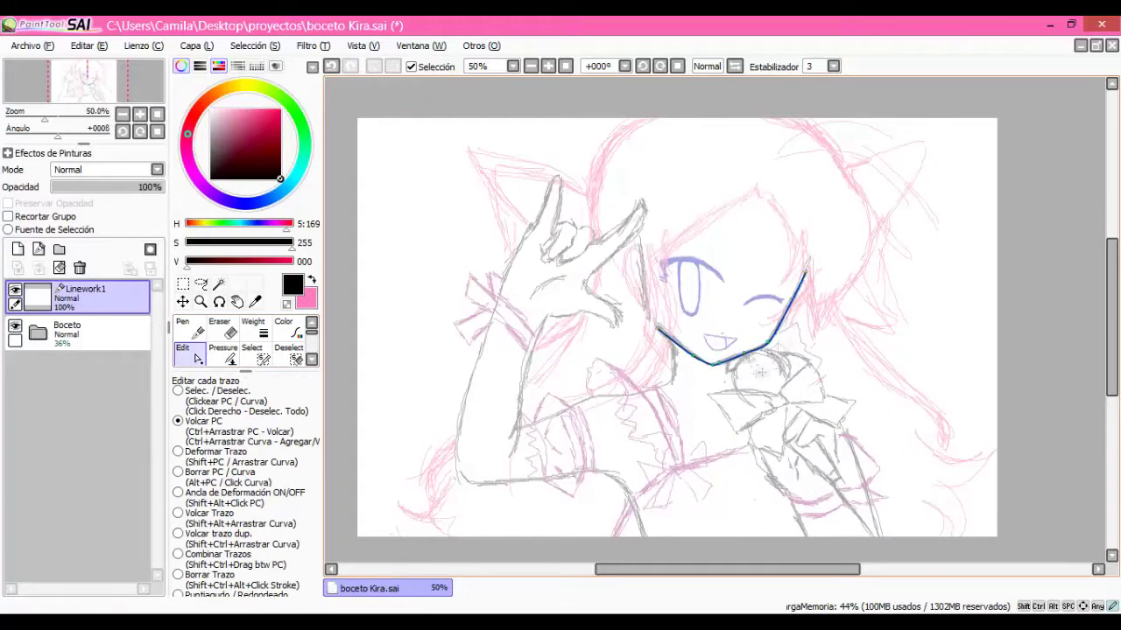
{"action": "scroll", "coordinate": [245, 341], "scroll_direction": "down", "scroll_amount": 1}
{"action": "left_click", "coordinate": [230, 354]}
{"action": "mouse_move", "coordinate": [672, 343]}
{"action": "left_mouse_down"}
{"action": "mouse_move", "coordinate": [672, 381]}
{"action": "mouse_move", "coordinate": [521, 427]}
{"action": "left_mouse_up"}
- Lasso the raised arm and hand on layer Capa6, move them away from the face and adjust their angle
{"action": "double_click", "coordinate": [67, 329]}
{"action": "key", "text": "Return"}
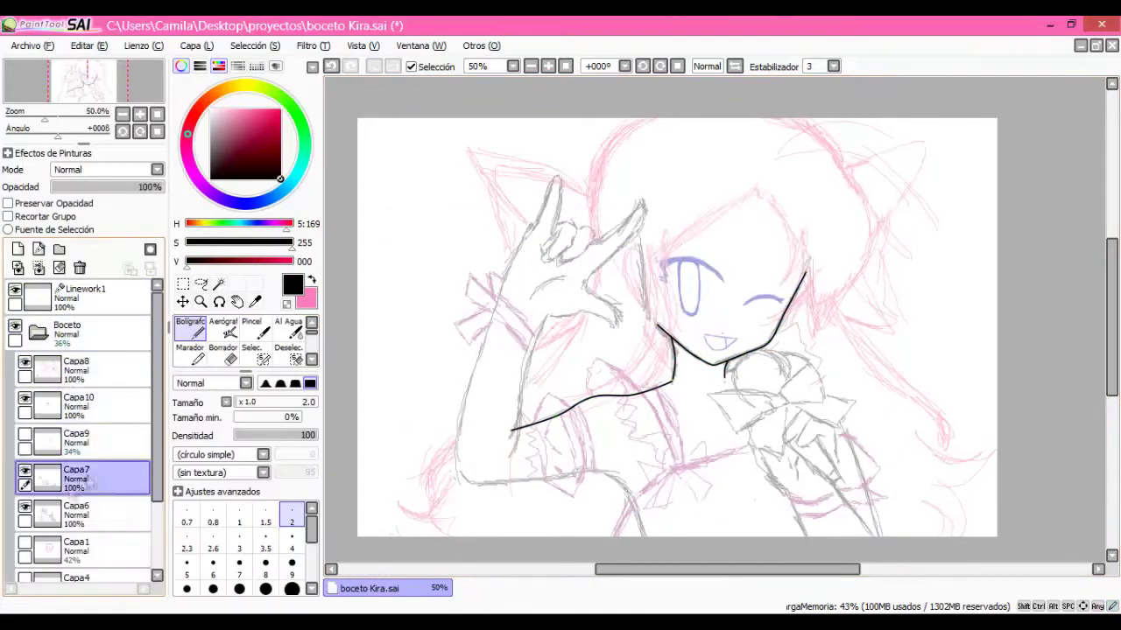
{"action": "left_click", "coordinate": [76, 510]}
{"action": "left_click", "coordinate": [200, 283]}
{"action": "left_click_drag", "start_coordinate": [438, 162], "coordinate": [442, 490]}
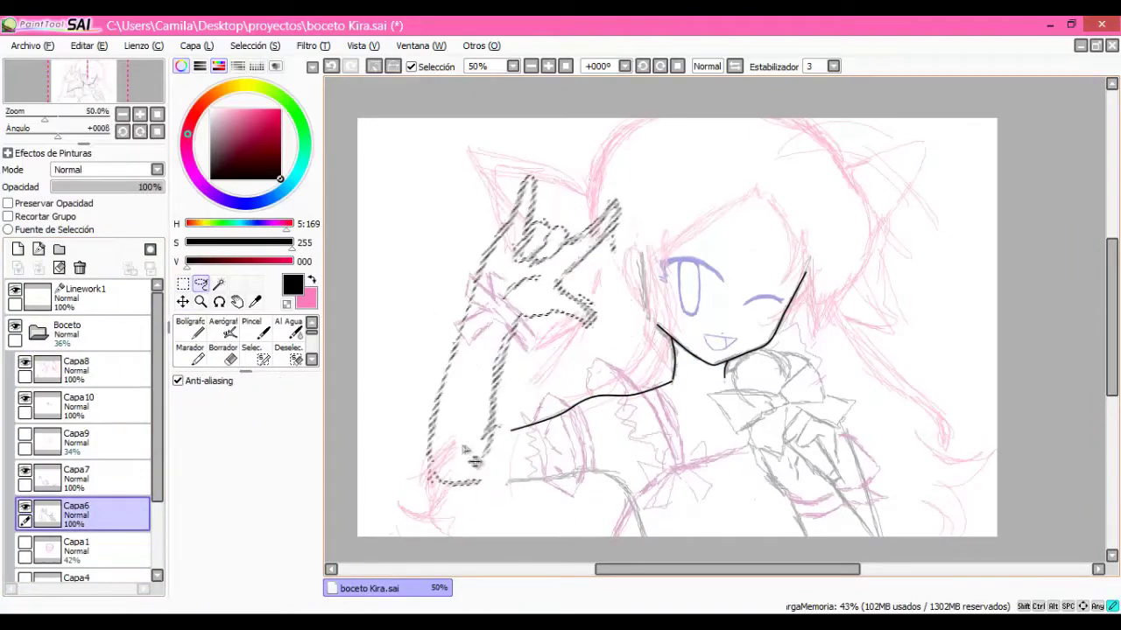
{"action": "left_click_drag", "start_coordinate": [511, 341], "coordinate": [484, 339]}
{"action": "scroll", "coordinate": [483, 339], "scroll_direction": "down", "scroll_amount": 1}
{"action": "key", "text": "ctrl+t"}
{"action": "left_click_drag", "start_coordinate": [643, 263], "coordinate": [652, 315]}
{"action": "left_click", "coordinate": [201, 498]}
- On Linework1, trace the underarm, elbow, both sides of the forearm and the raised index finger
{"action": "left_click", "coordinate": [83, 297]}
{"action": "left_click", "coordinate": [186, 328]}
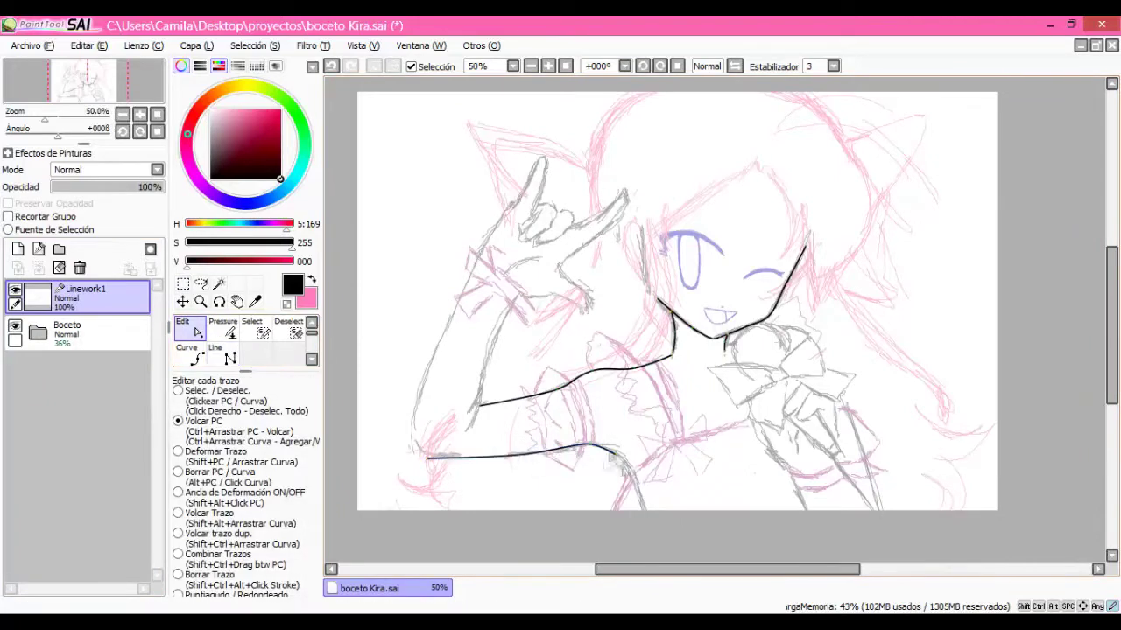
{"action": "mouse_move", "coordinate": [408, 484]}
{"action": "left_mouse_down"}
{"action": "mouse_move", "coordinate": [411, 434]}
{"action": "mouse_move", "coordinate": [470, 272]}
{"action": "mouse_move", "coordinate": [482, 408]}
{"action": "left_mouse_up"}
{"action": "left_click", "coordinate": [480, 403]}
{"action": "mouse_move", "coordinate": [470, 271]}
{"action": "left_mouse_down"}
{"action": "mouse_move", "coordinate": [540, 159]}
{"action": "mouse_move", "coordinate": [532, 210]}
{"action": "left_mouse_up"}
{"action": "left_click", "coordinate": [14, 325]}
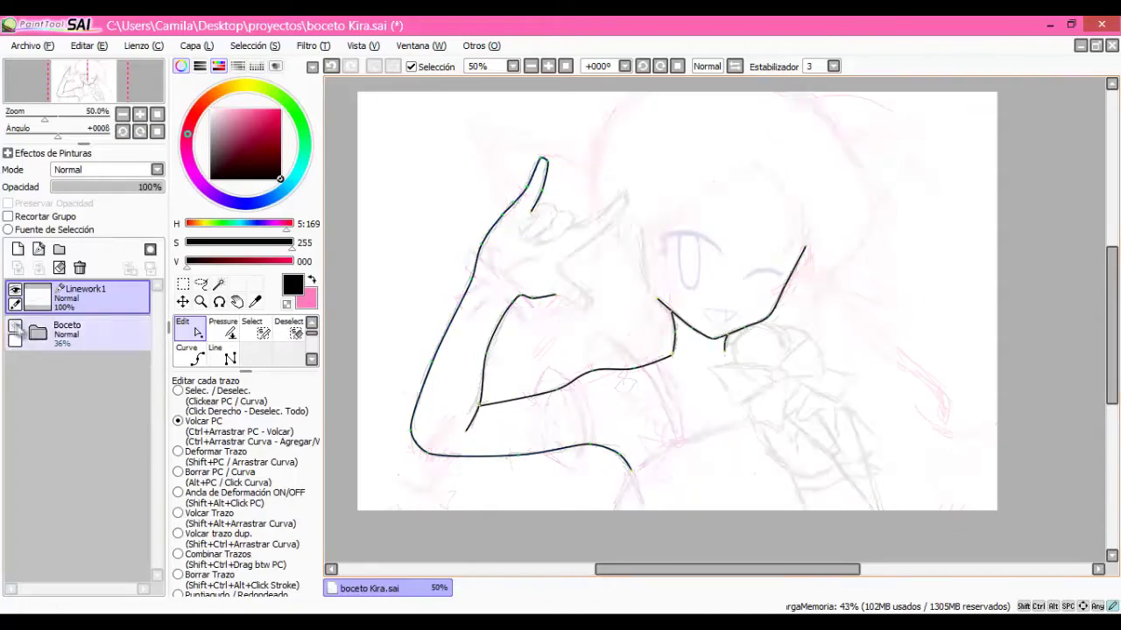
{"action": "left_click", "coordinate": [15, 326]}
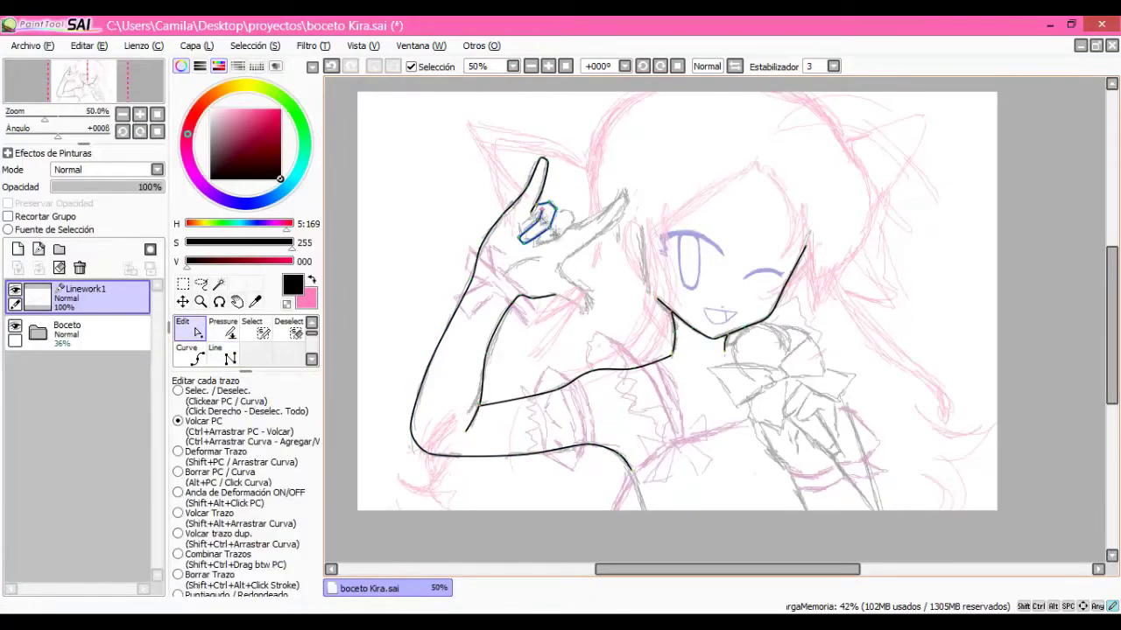
- Trace the outlines of the two curled fingers of the raised hand
{"action": "scroll", "coordinate": [543, 250], "scroll_direction": "up", "scroll_amount": 2}
{"action": "mouse_move", "coordinate": [532, 211]}
{"action": "left_mouse_down"}
{"action": "mouse_move", "coordinate": [560, 223]}
{"action": "mouse_move", "coordinate": [567, 274]}
{"action": "left_mouse_up"}
{"action": "key", "text": "ctrl"}
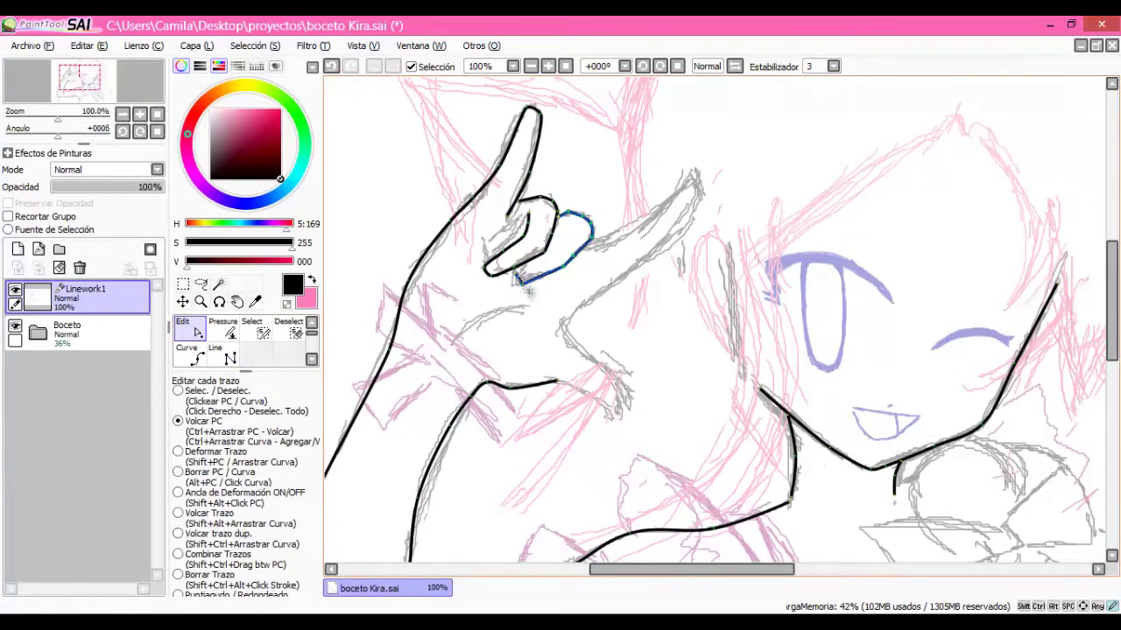
{"action": "scroll", "coordinate": [566, 307], "scroll_direction": "down", "scroll_amount": 2}
- Trace the extended little finger and the thumb, joining the thumb to the base of the palm
{"action": "scroll", "coordinate": [567, 307], "scroll_direction": "up", "scroll_amount": 3}
{"action": "left_click_drag", "start_coordinate": [561, 293], "coordinate": [536, 285]}
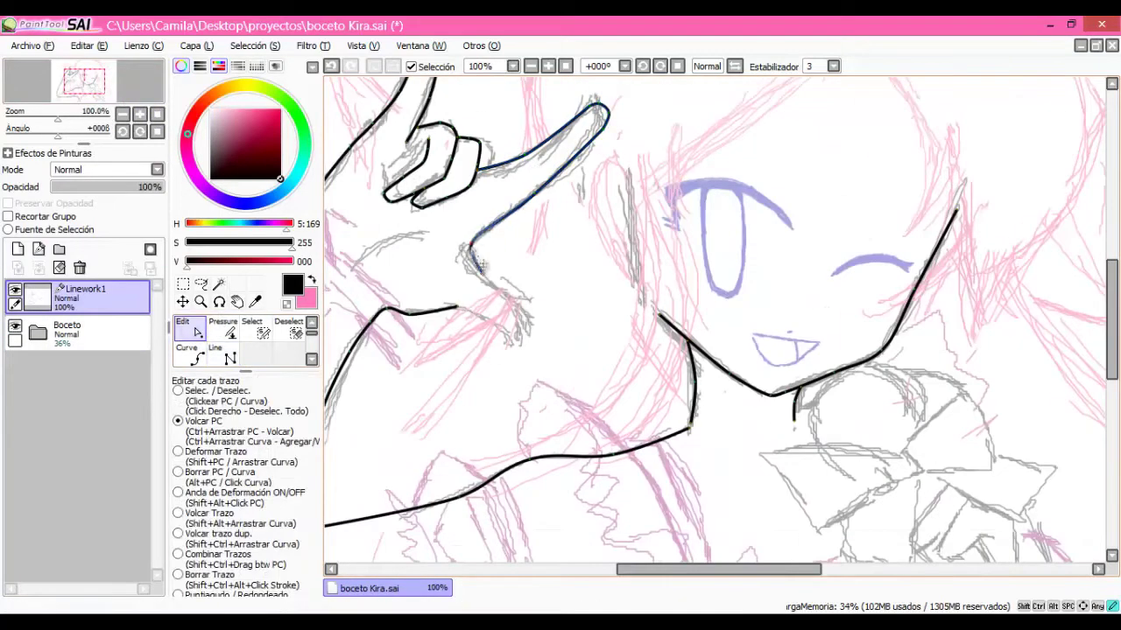
{"action": "mouse_move", "coordinate": [481, 266]}
{"action": "left_mouse_down"}
{"action": "mouse_move", "coordinate": [523, 350]}
{"action": "mouse_move", "coordinate": [518, 320]}
{"action": "left_mouse_up"}
{"action": "scroll", "coordinate": [484, 256], "scroll_direction": "down", "scroll_amount": 2}
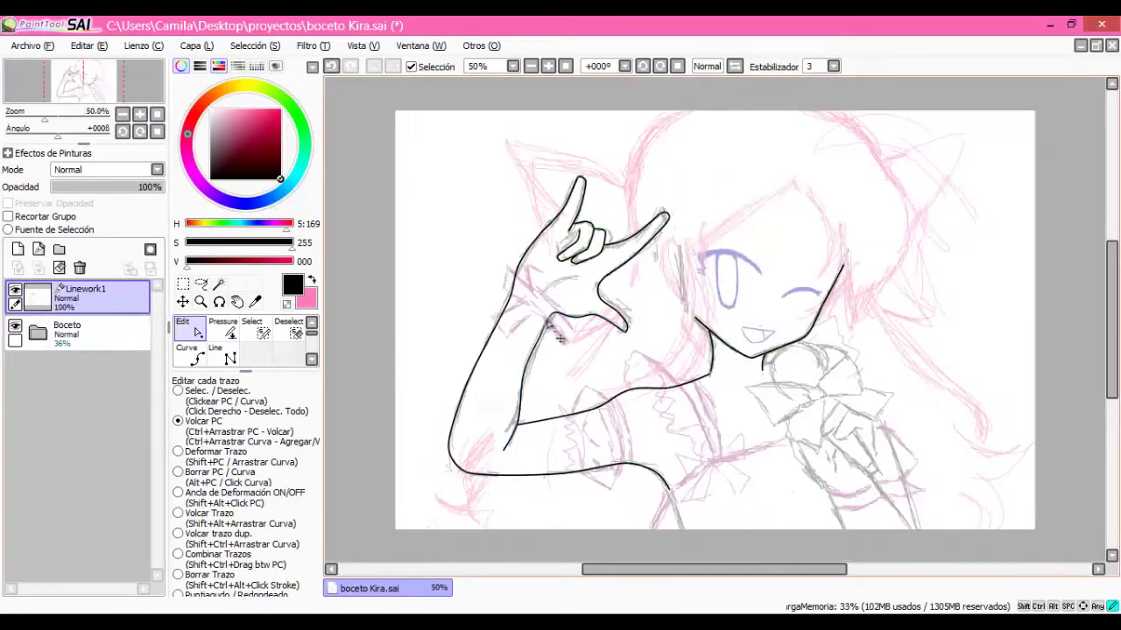
- Adjust the control points of the raised arm's linework and reshape the tip of the second curled finger
{"action": "key", "text": "alt"}
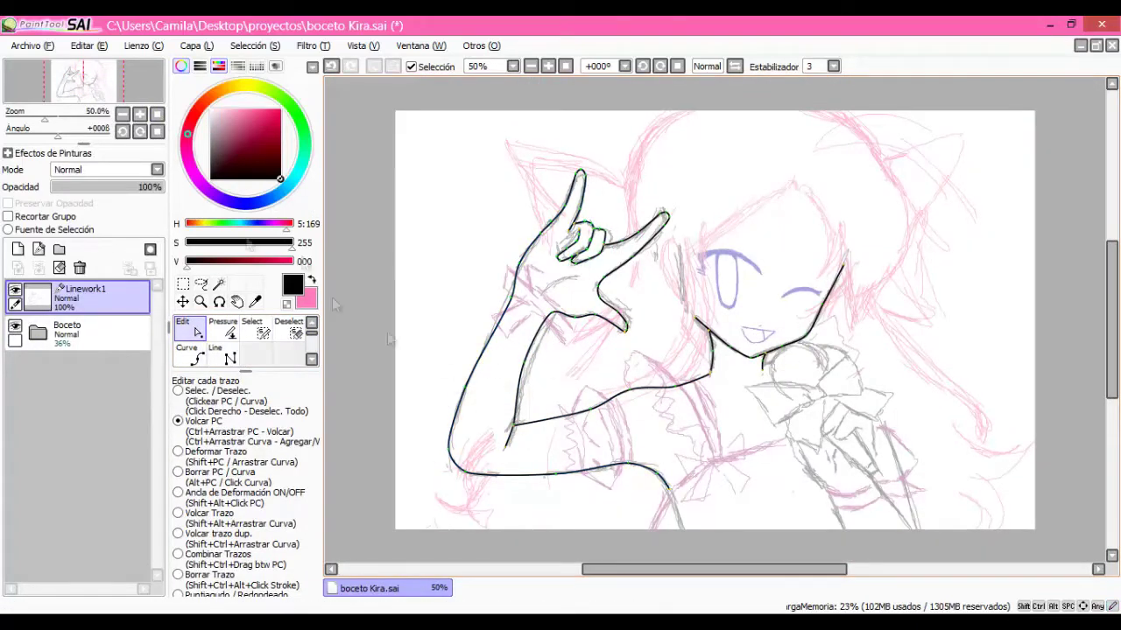
{"action": "scroll", "coordinate": [601, 237], "scroll_direction": "up", "scroll_amount": 3}
{"action": "left_click_drag", "start_coordinate": [551, 262], "coordinate": [600, 250]}
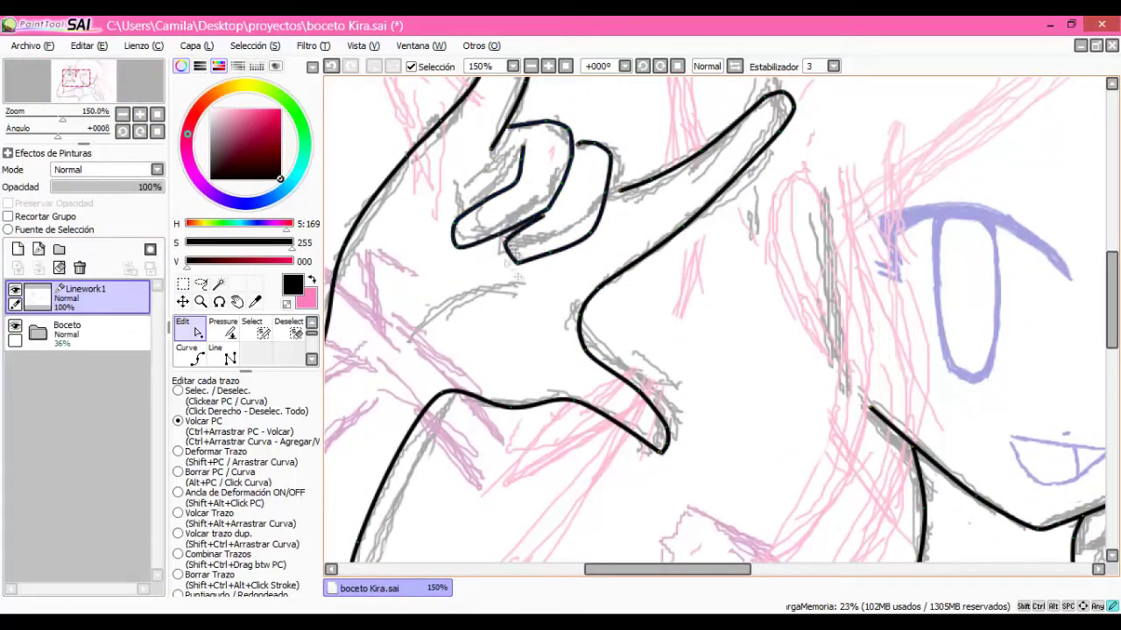
{"action": "left_click_drag", "start_coordinate": [552, 225], "coordinate": [548, 259]}
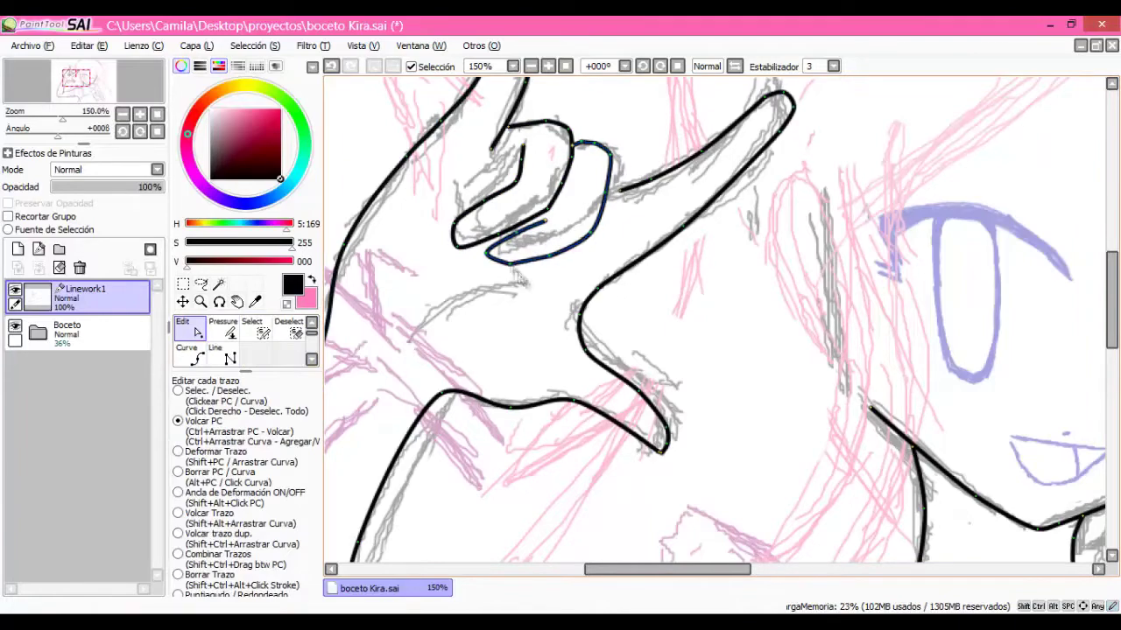
{"action": "scroll", "coordinate": [564, 273], "scroll_direction": "down", "scroll_amount": 3}
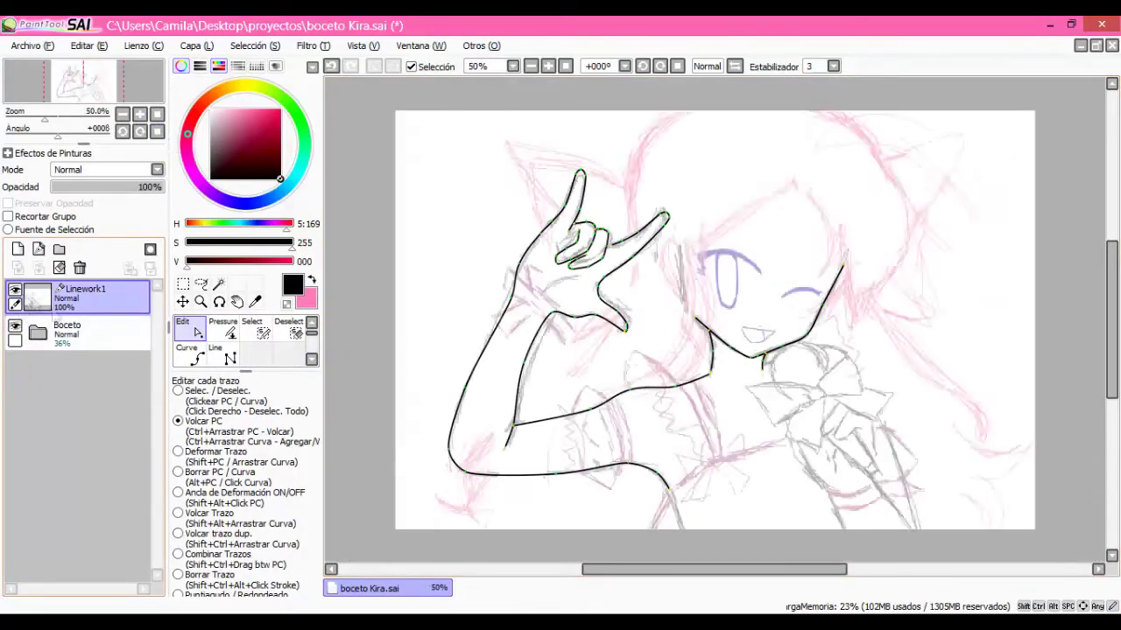
- Refine the control points of both curled fingers so the second tucks behind the first, then select the linework Pen
{"action": "scroll", "coordinate": [562, 263], "scroll_direction": "up", "scroll_amount": 4}
{"action": "right_click", "coordinate": [583, 331]}
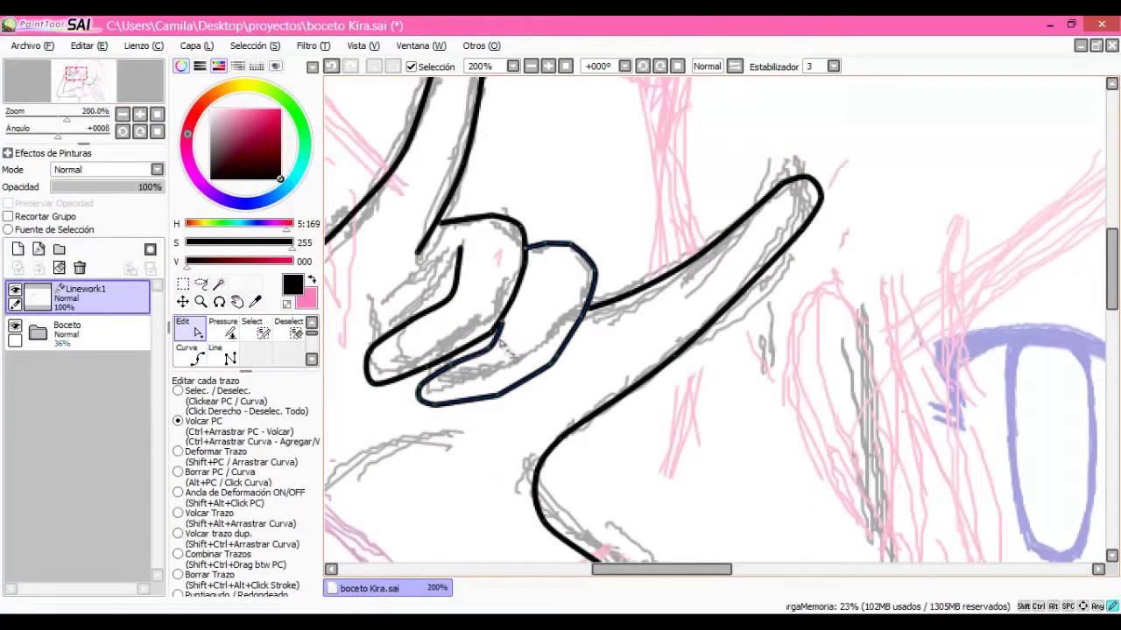
{"action": "mouse_move", "coordinate": [543, 281]}
{"action": "left_mouse_down"}
{"action": "mouse_move", "coordinate": [473, 351]}
{"action": "mouse_move", "coordinate": [437, 288]}
{"action": "mouse_move", "coordinate": [433, 404]}
{"action": "left_mouse_up"}
{"action": "left_click_drag", "start_coordinate": [512, 337], "coordinate": [556, 352]}
{"action": "left_click_drag", "start_coordinate": [433, 404], "coordinate": [424, 392]}
{"action": "left_click", "coordinate": [456, 298]}
{"action": "mouse_move", "coordinate": [455, 298]}
{"action": "left_mouse_down"}
{"action": "mouse_move", "coordinate": [490, 289]}
{"action": "mouse_move", "coordinate": [482, 219]}
{"action": "left_mouse_up"}
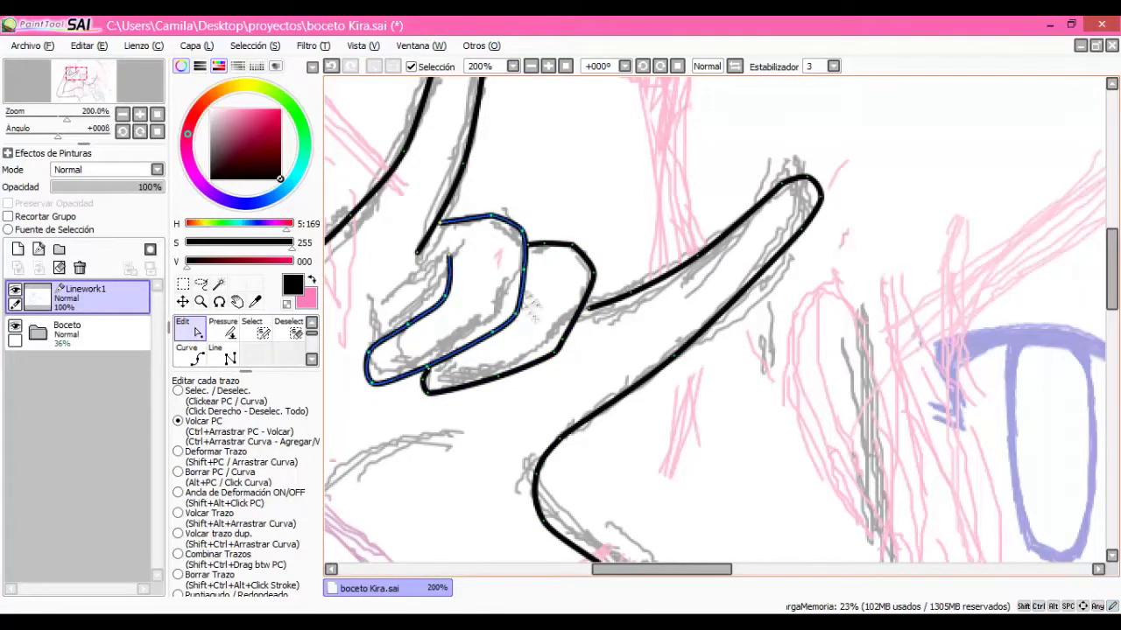
{"action": "left_click", "coordinate": [182, 326]}
{"action": "left_click", "coordinate": [157, 114]}
{"action": "scroll", "coordinate": [614, 235], "scroll_direction": "up", "scroll_amount": 2}
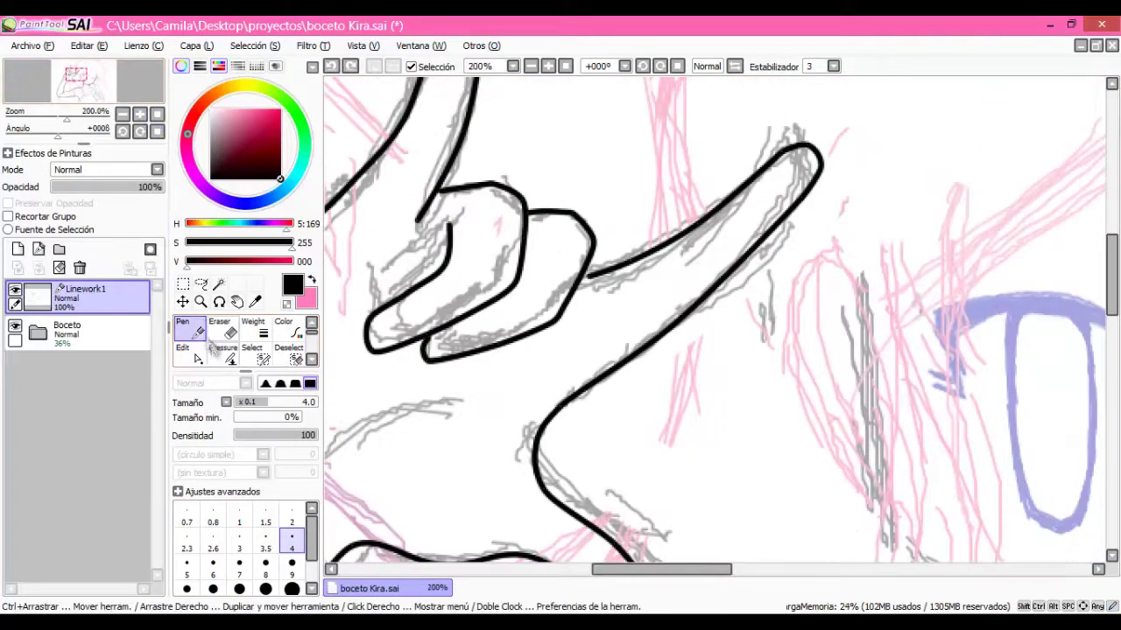
- Trace the palm crease, the wristband lines and the two-part bow on the raised wrist
{"action": "left_click", "coordinate": [182, 350]}
{"action": "left_click", "coordinate": [157, 114]}
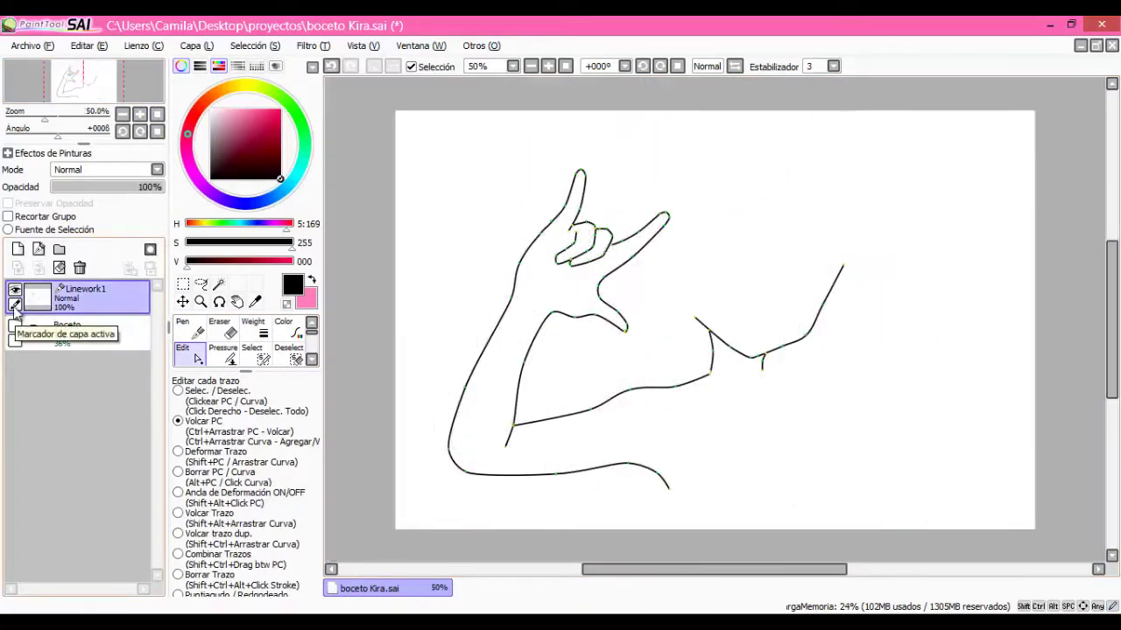
{"action": "scroll", "coordinate": [198, 342], "scroll_direction": "down", "scroll_amount": 1}
{"action": "scroll", "coordinate": [526, 289], "scroll_direction": "up", "scroll_amount": 2}
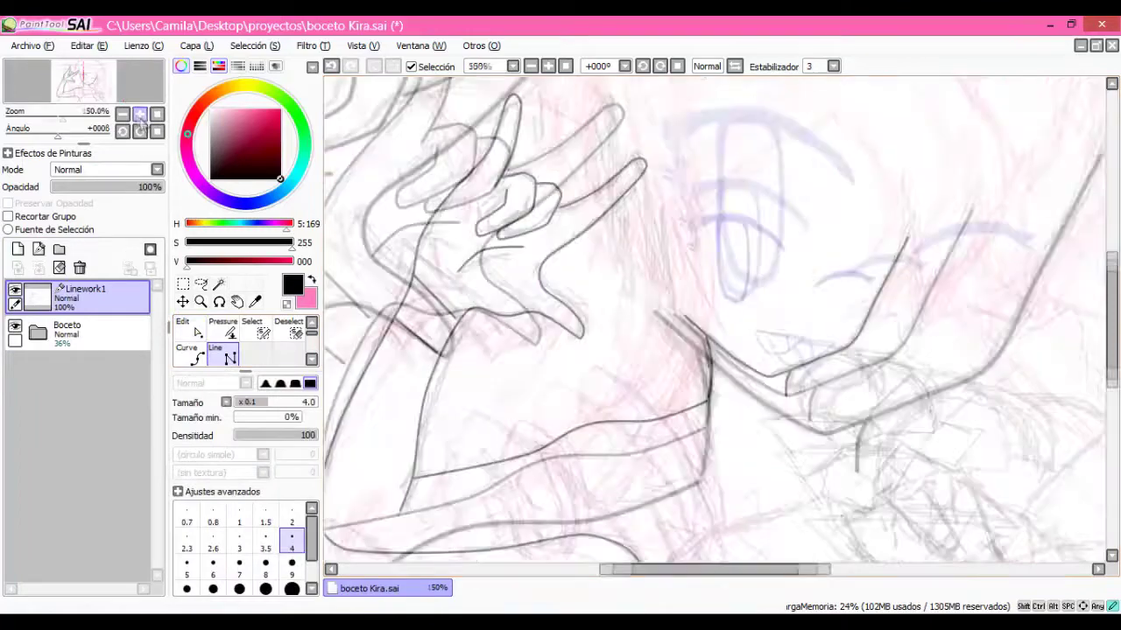
{"action": "left_click", "coordinate": [219, 354]}
{"action": "scroll", "coordinate": [445, 274], "scroll_direction": "down", "scroll_amount": 2}
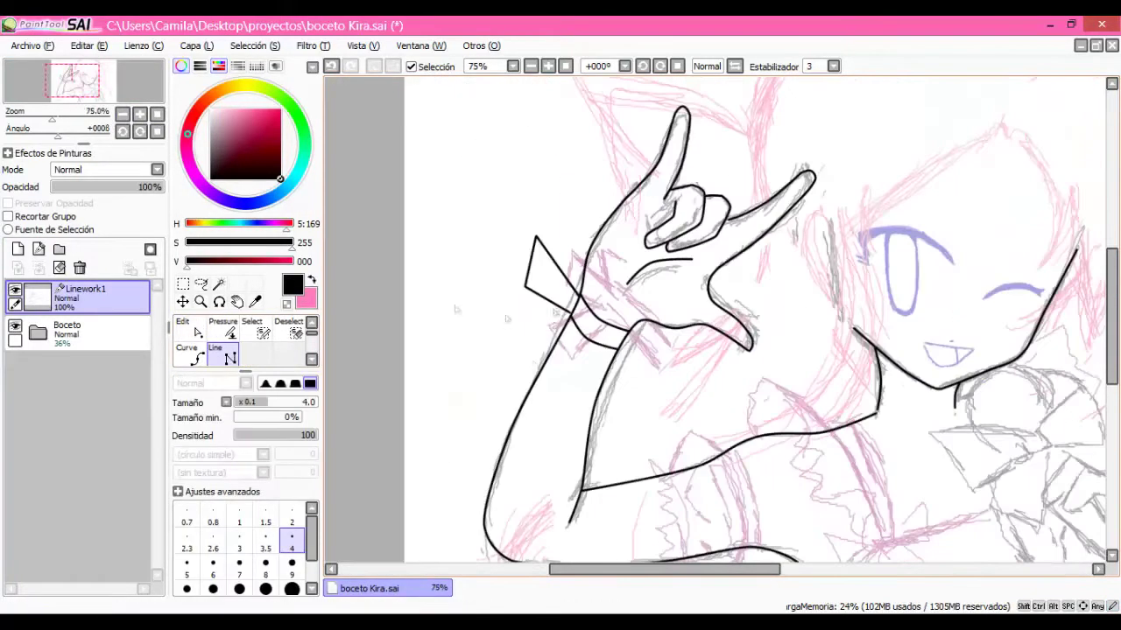
{"action": "left_click", "coordinate": [198, 332]}
{"action": "scroll", "coordinate": [578, 337], "scroll_direction": "down", "scroll_amount": 2}
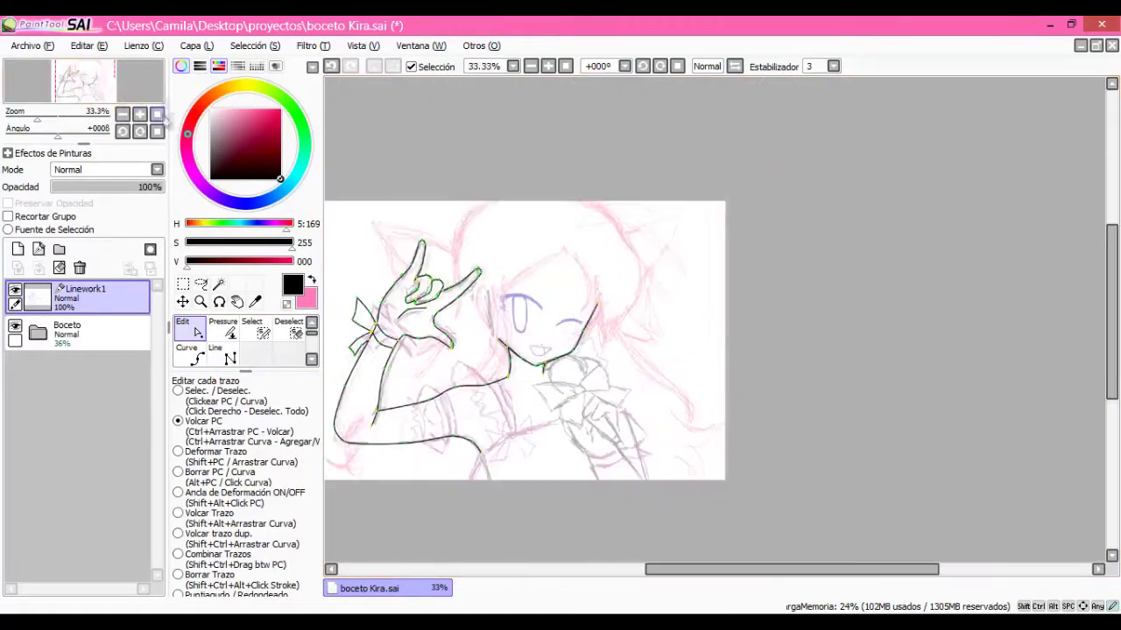
- Trace the far shoulder and outer edge of the lowered arm, erasing the section that crosses the large bow
{"action": "scroll", "coordinate": [543, 254], "scroll_direction": "up", "scroll_amount": 4}
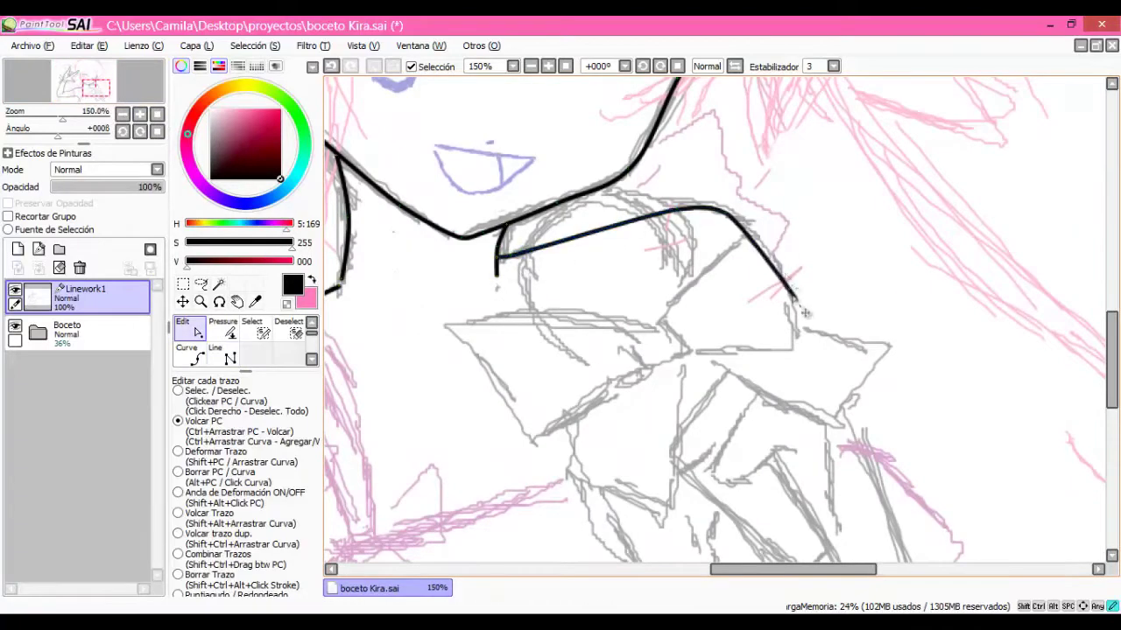
{"action": "scroll", "coordinate": [754, 331], "scroll_direction": "down", "scroll_amount": 3}
{"action": "key", "text": "e"}
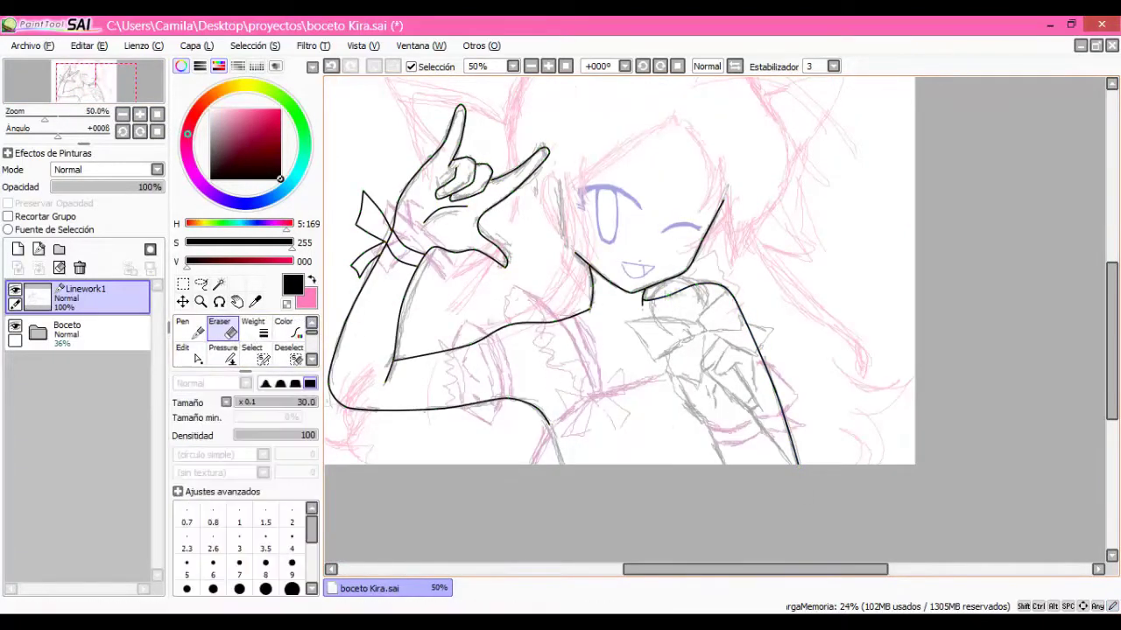
{"action": "key", "text": "e"}
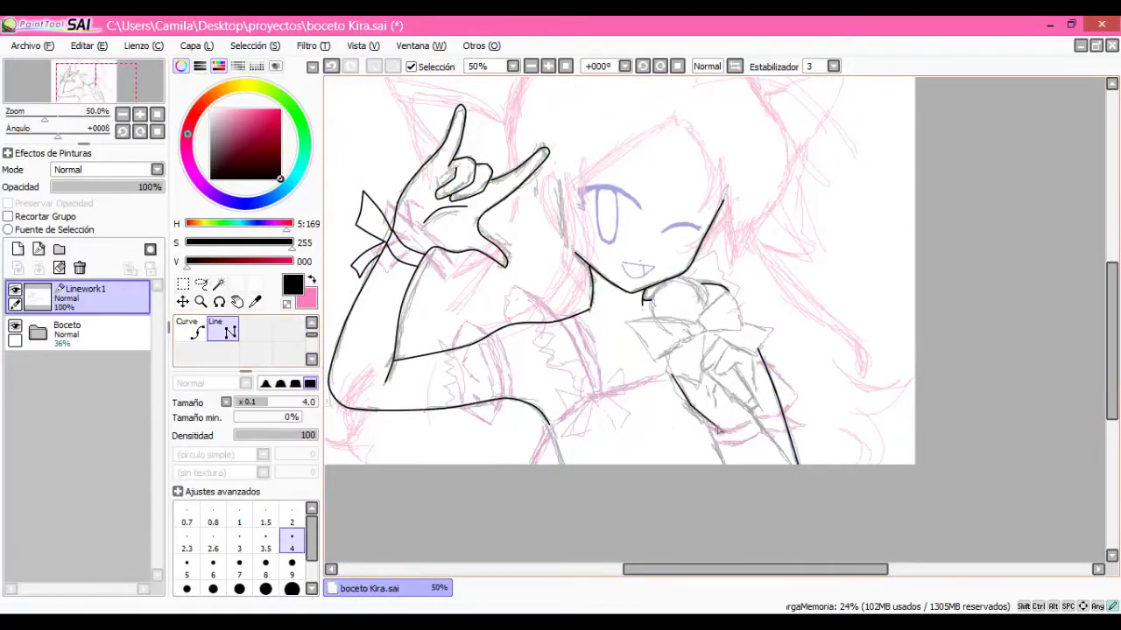
- Trace the inner forearm edges and the two folded fingers of the lowered hand
{"action": "key", "text": "l"}
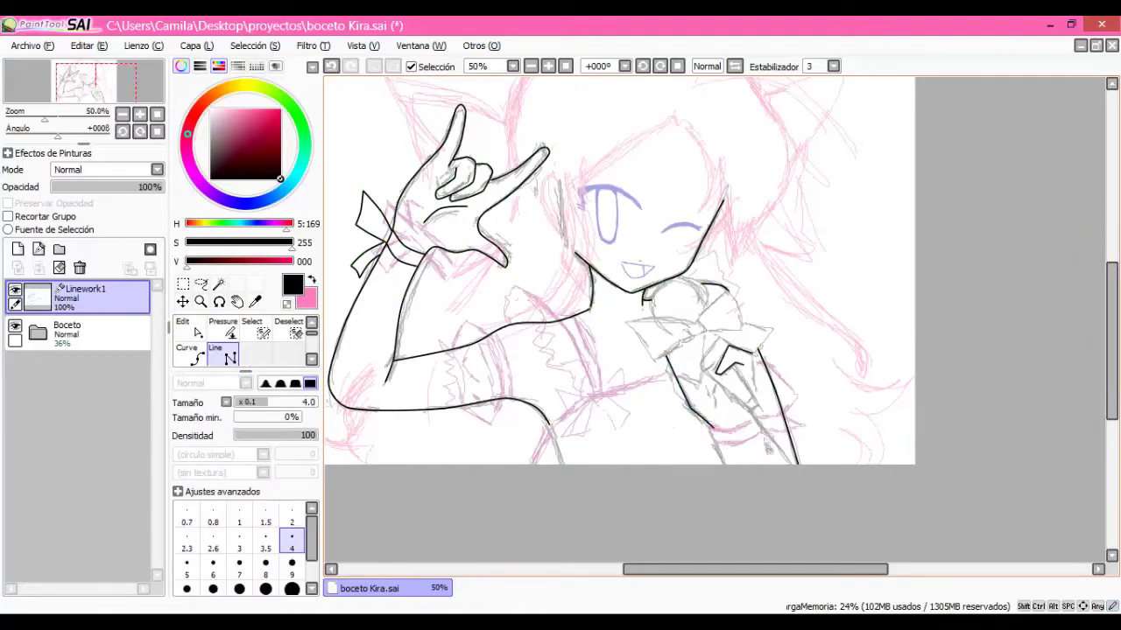
{"action": "key", "text": "e"}
{"action": "key", "text": "l"}
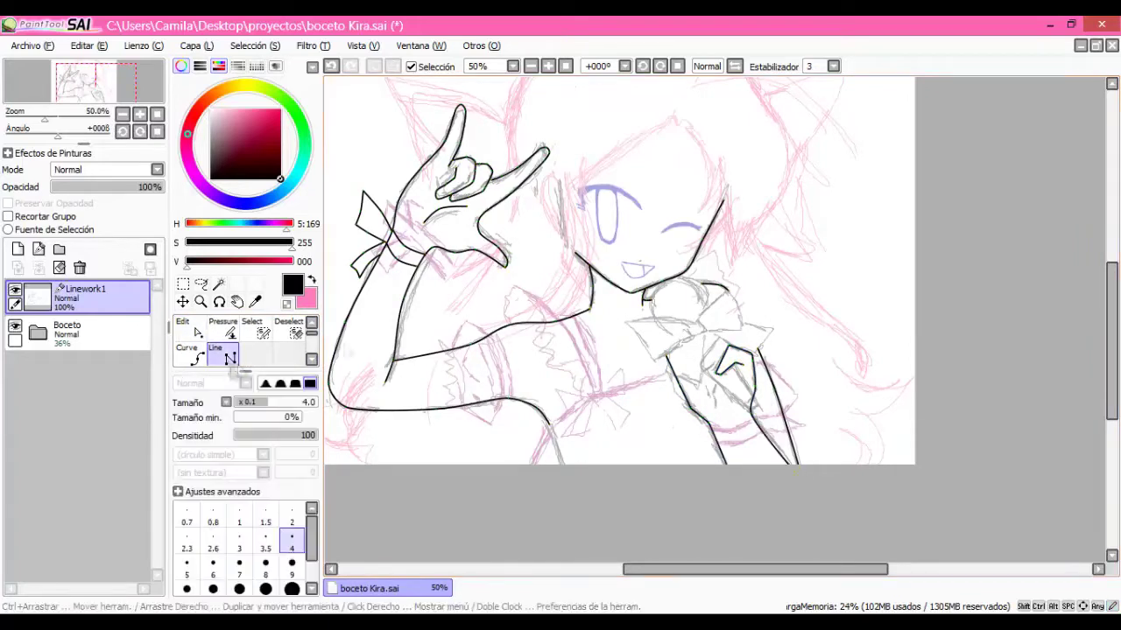
{"action": "scroll", "coordinate": [770, 433], "scroll_direction": "up", "scroll_amount": 3}
{"action": "key", "text": "e"}
{"action": "key", "text": "ctrl+d"}
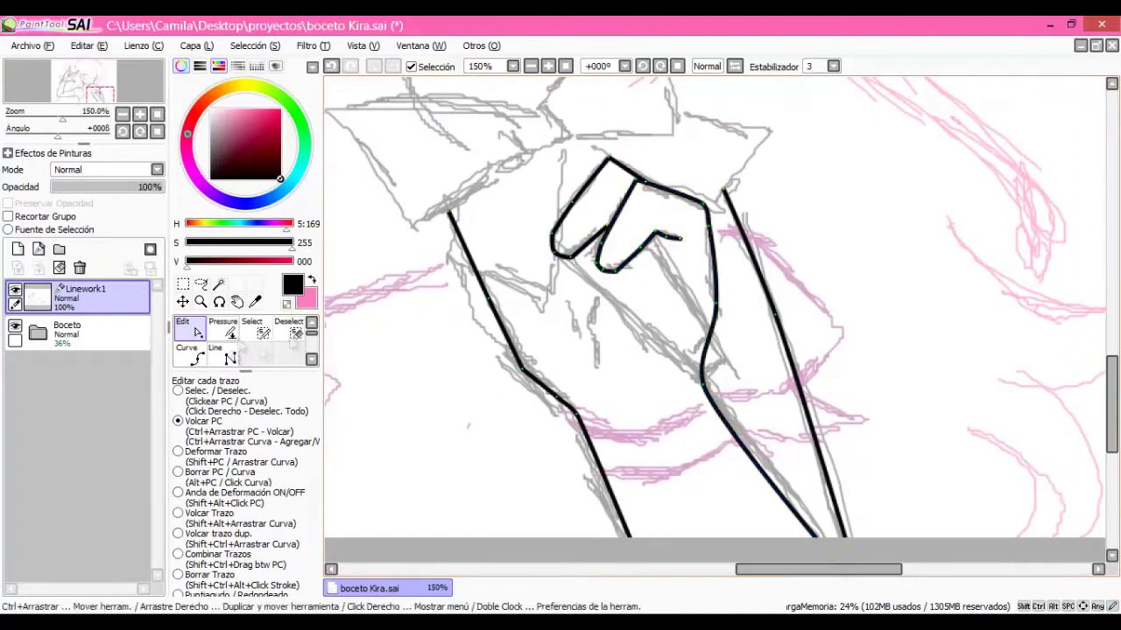
{"action": "scroll", "coordinate": [713, 315], "scroll_direction": "down", "scroll_amount": 1}
{"action": "key", "text": "c"}
{"action": "key", "text": "e"}
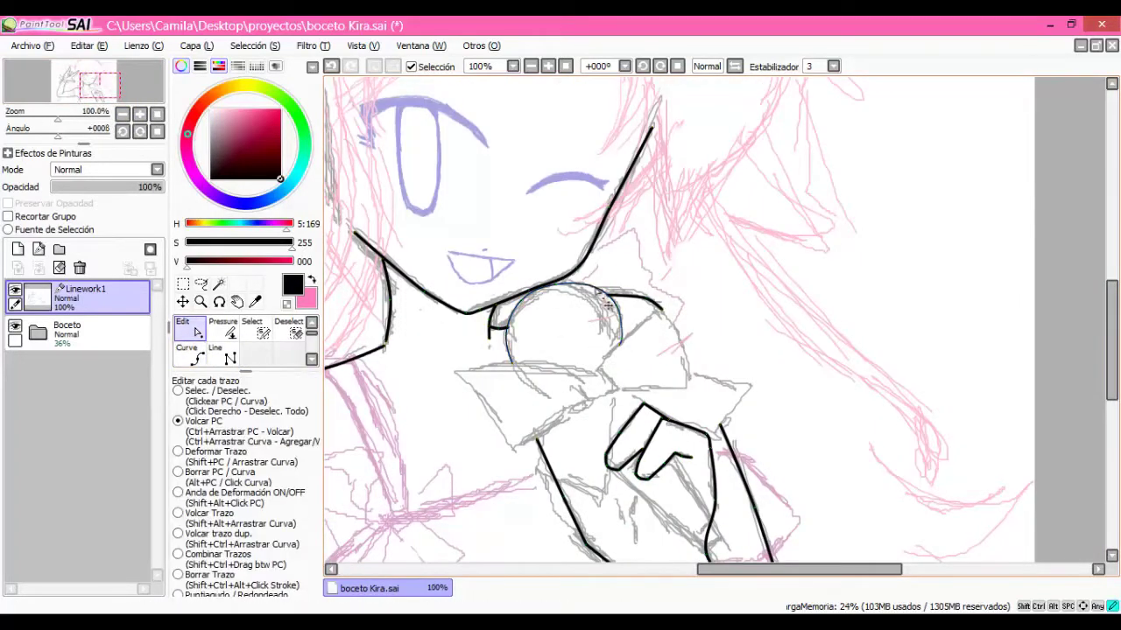
{"action": "key", "text": "l"}
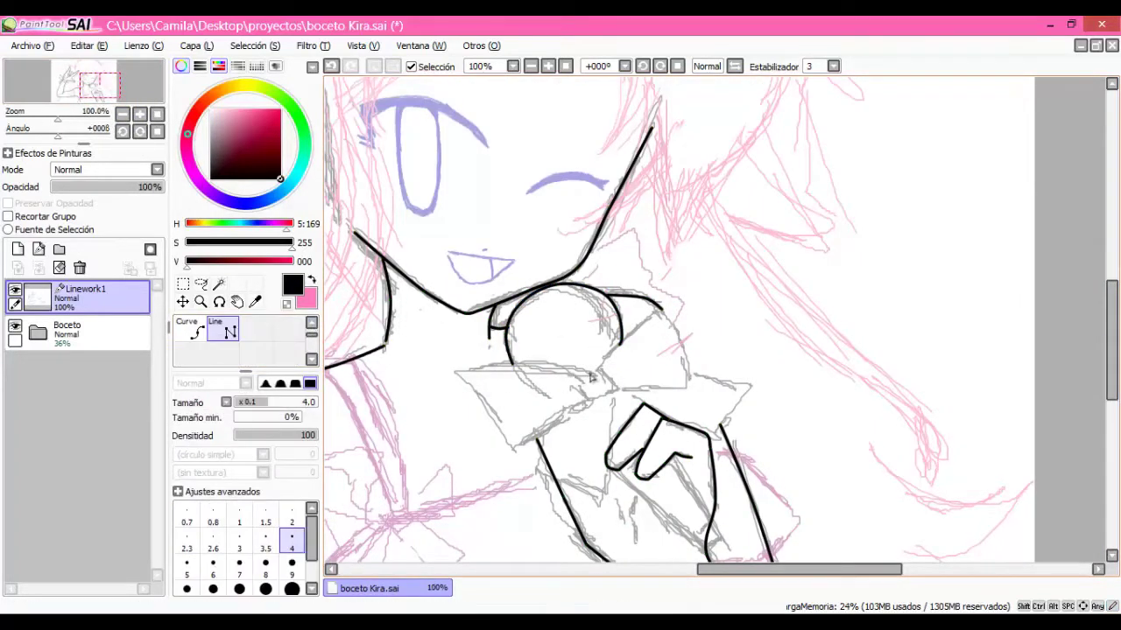
- Add a new linework layer and trace the round ball under the chin on it
{"action": "scroll", "coordinate": [642, 323], "scroll_direction": "down", "scroll_amount": 3}
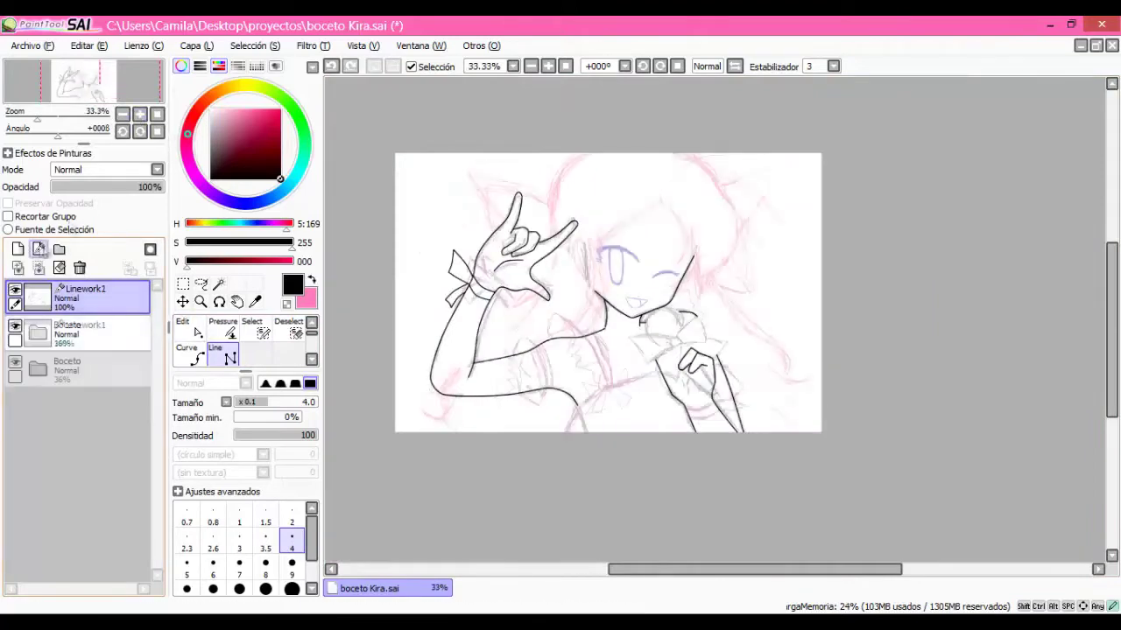
{"action": "scroll", "coordinate": [678, 319], "scroll_direction": "up", "scroll_amount": 3}
{"action": "key", "text": "e"}
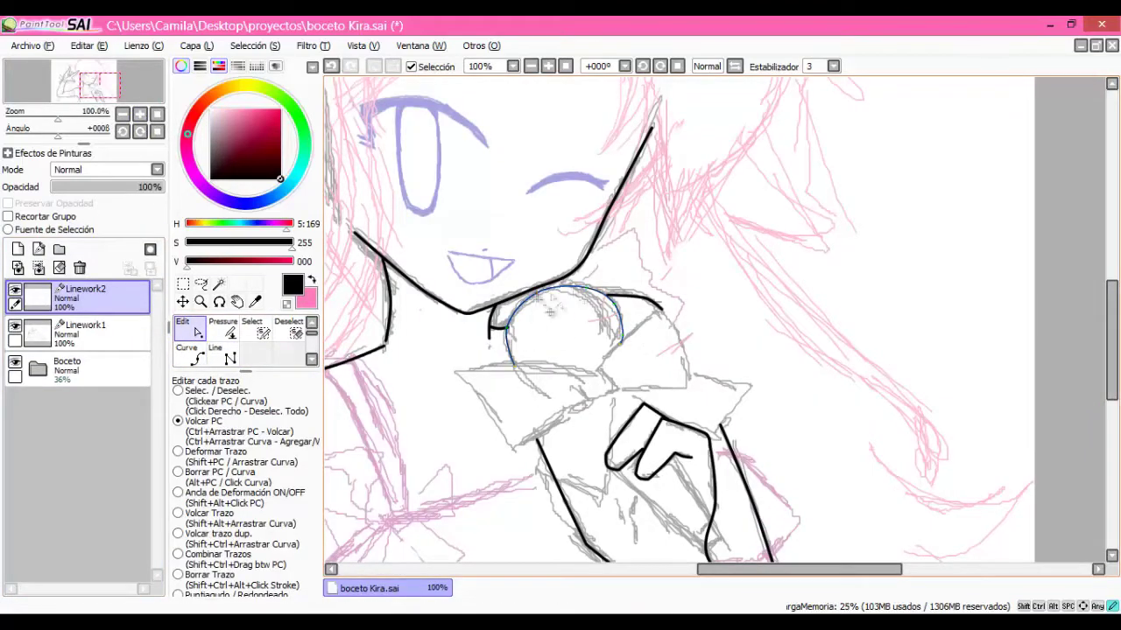
- Trace the left loop of the large bow below the ball and curve its upper edge
{"action": "key", "text": "l"}
{"action": "left_click", "coordinate": [591, 375]}
{"action": "left_click", "coordinate": [455, 369]}
{"action": "left_click", "coordinate": [510, 455]}
{"action": "double_click", "coordinate": [591, 403]}
{"action": "key", "text": "e"}
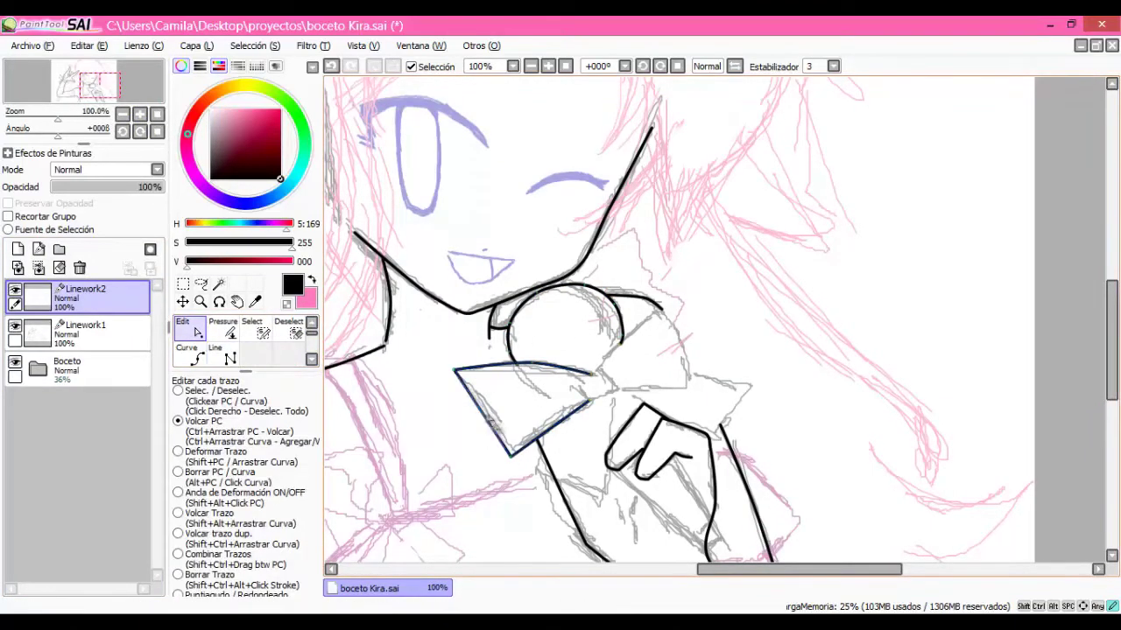
- Trace the right loop of the large bow with straight line segments and adjust its shape
{"action": "key", "text": "l"}
{"action": "left_click", "coordinate": [596, 372]}
{"action": "left_click", "coordinate": [667, 300]}
{"action": "left_click", "coordinate": [701, 388]}
{"action": "double_click", "coordinate": [612, 390]}
{"action": "key", "text": "e"}
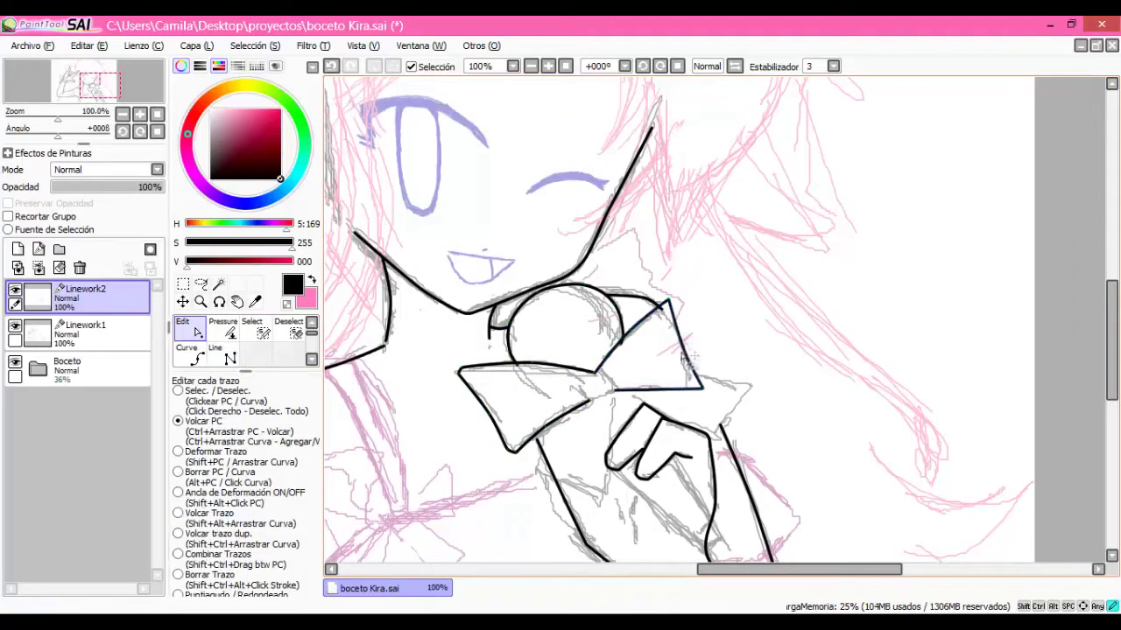
- Trace the knot of the large bow and add a small crease mark inside each loop
{"action": "key", "text": "l"}
{"action": "left_click", "coordinate": [569, 371]}
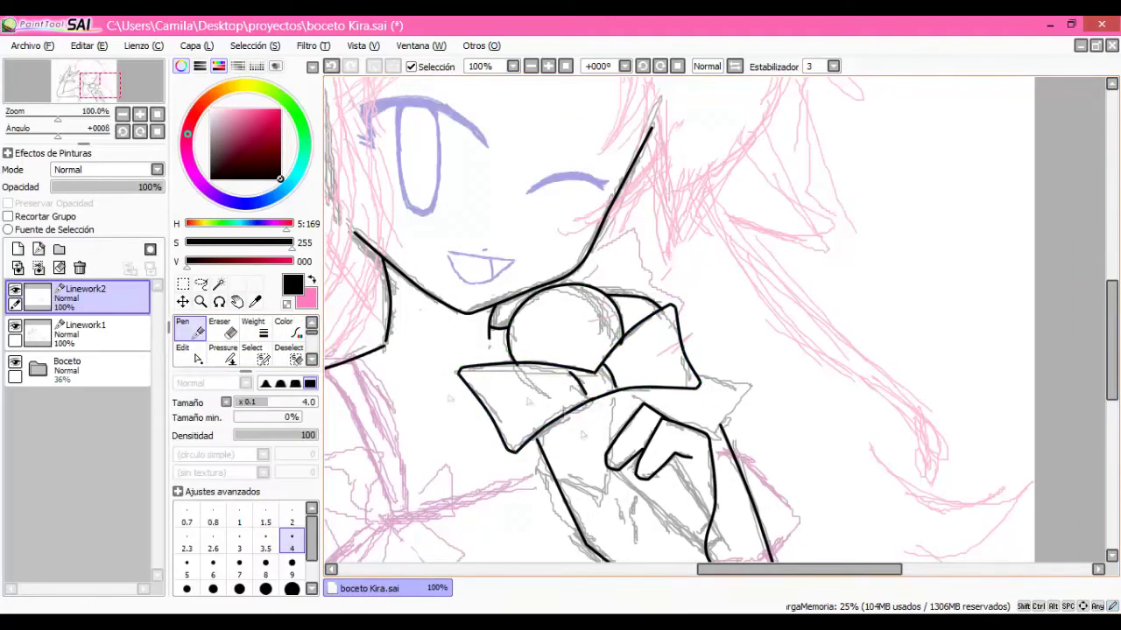
{"action": "double_click", "coordinate": [555, 391]}
{"action": "left_click", "coordinate": [619, 362]}
{"action": "double_click", "coordinate": [636, 364]}
- Trace and reshape the large bow's two tails, then trim the Linework1 finger lines covered by the ribbon
{"action": "left_click", "coordinate": [529, 431]}
{"action": "left_click", "coordinate": [525, 479]}
{"action": "left_click", "coordinate": [599, 502]}
{"action": "left_click", "coordinate": [604, 398]}
{"action": "left_click", "coordinate": [718, 440]}
{"action": "left_click", "coordinate": [757, 386]}
{"action": "double_click", "coordinate": [701, 375]}
{"action": "key", "text": "e"}
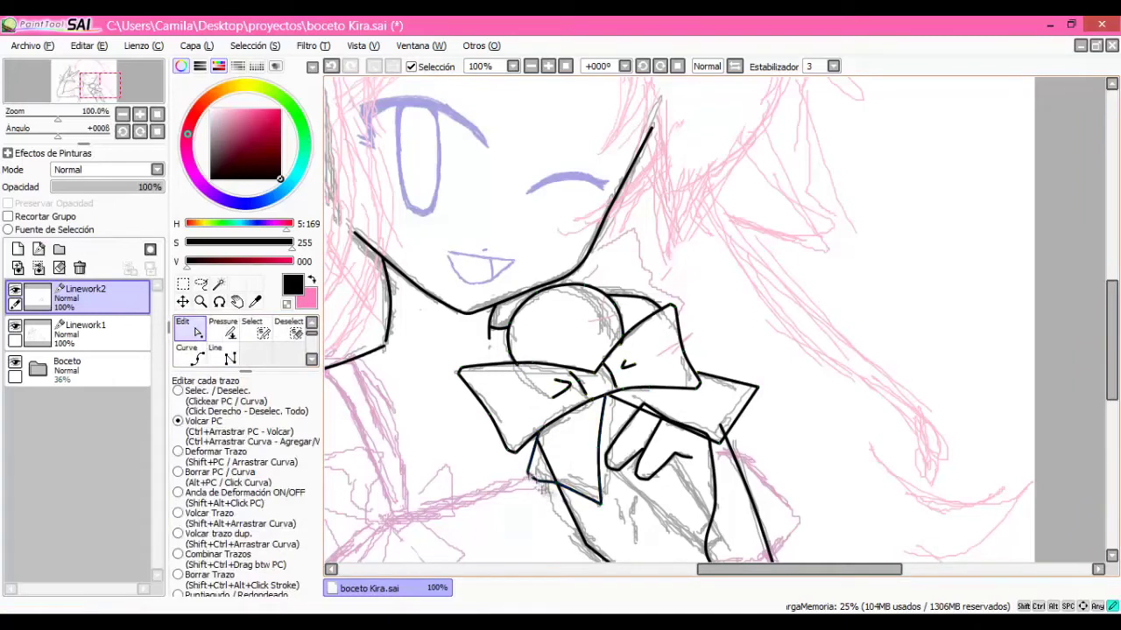
{"action": "left_click", "coordinate": [96, 334]}
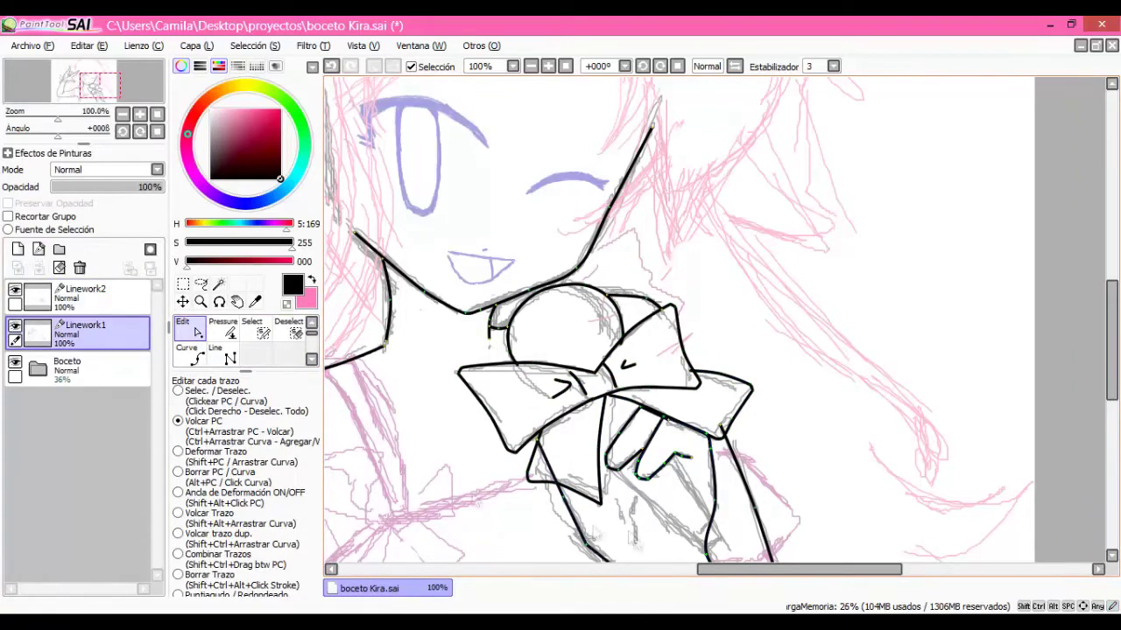
- Trace the thumb of the lowered hand on Linework2 with Linework1 hidden, then show Linework1 again
{"action": "left_click", "coordinate": [96, 297]}
{"action": "key", "text": "l"}
{"action": "left_click", "coordinate": [15, 325]}
{"action": "scroll", "coordinate": [697, 393], "scroll_direction": "down", "scroll_amount": 2}
{"action": "key", "text": "e"}
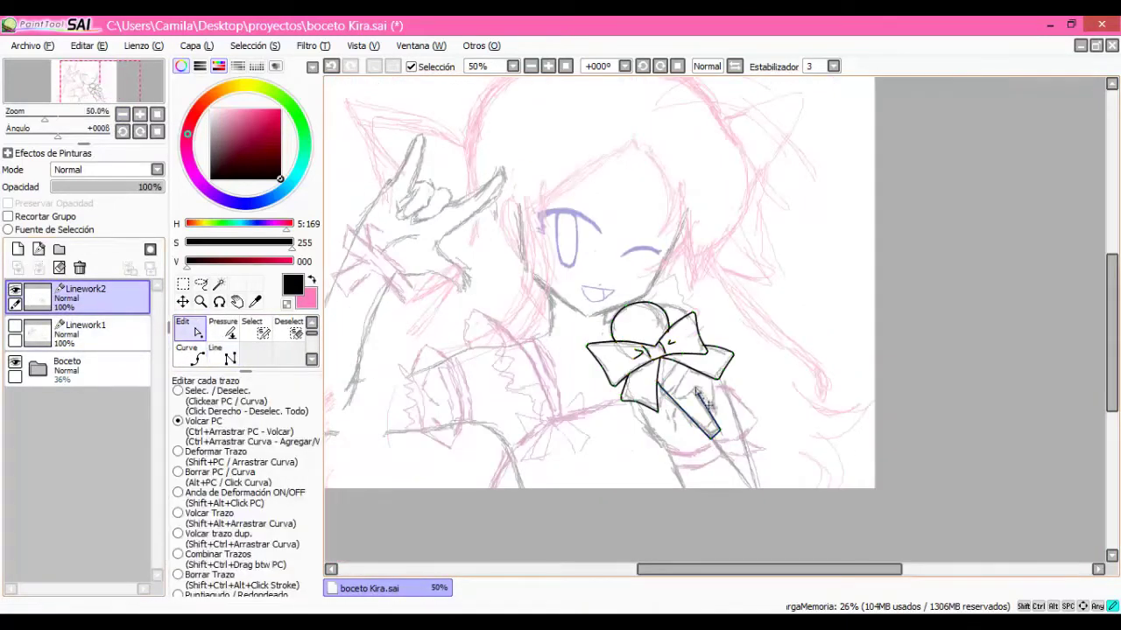
{"action": "left_click", "coordinate": [15, 325]}
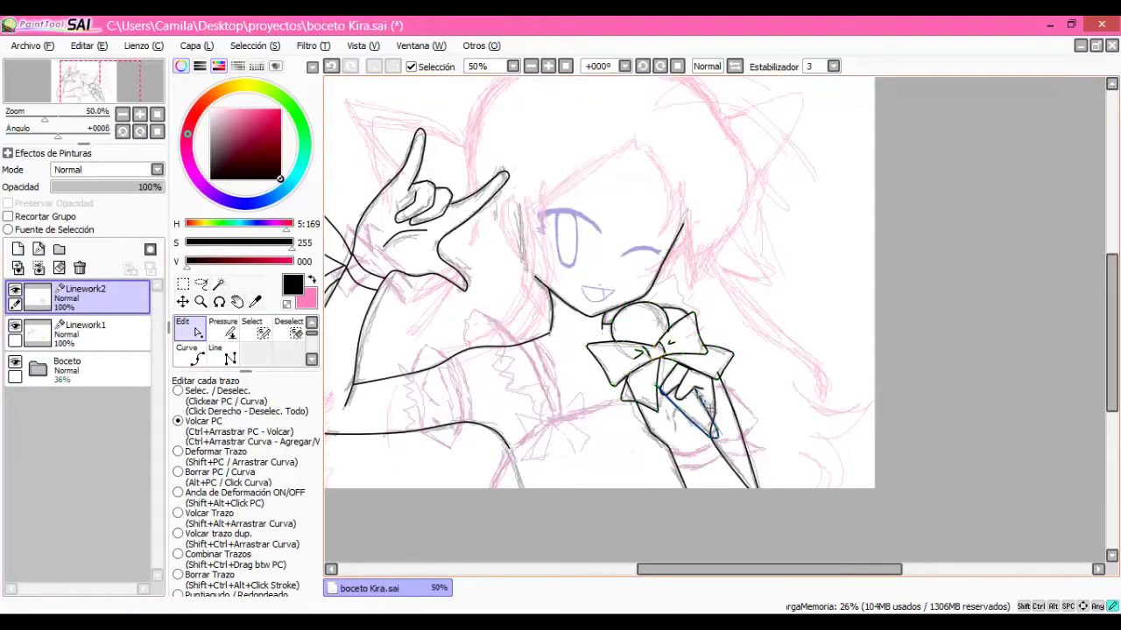
- Add two palm creases below the bow, then erase the Linework1 hand and arm lines covered by the thumb and bow tail
{"action": "scroll", "coordinate": [658, 406], "scroll_direction": "up", "scroll_amount": 3}
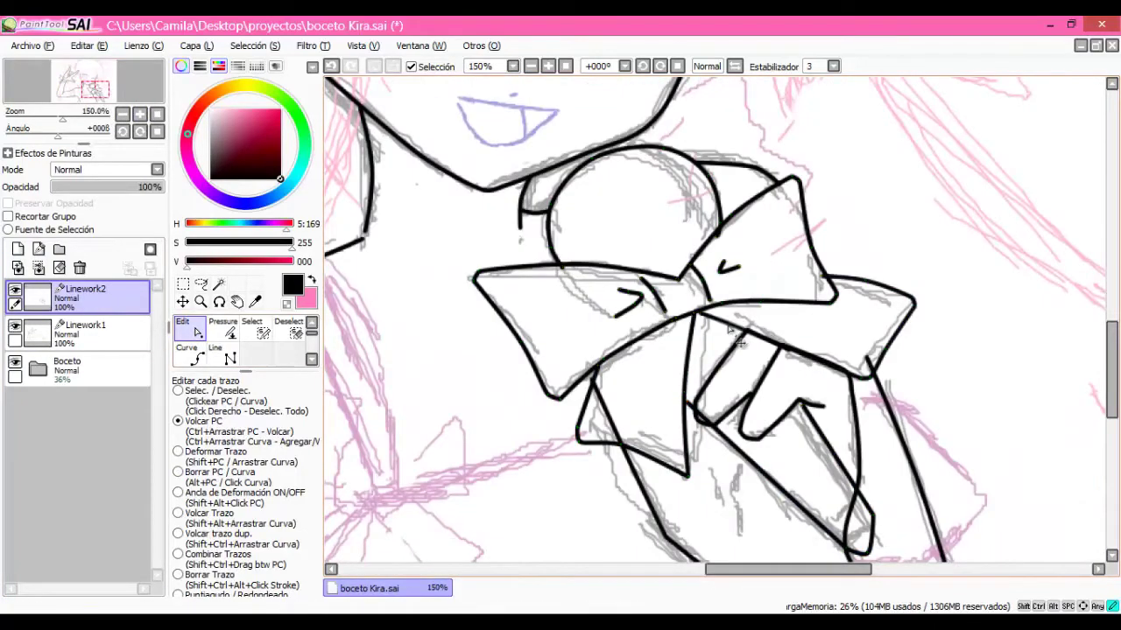
{"action": "key", "text": "e"}
{"action": "scroll", "coordinate": [672, 374], "scroll_direction": "down", "scroll_amount": 3}
{"action": "left_click", "coordinate": [85, 333]}
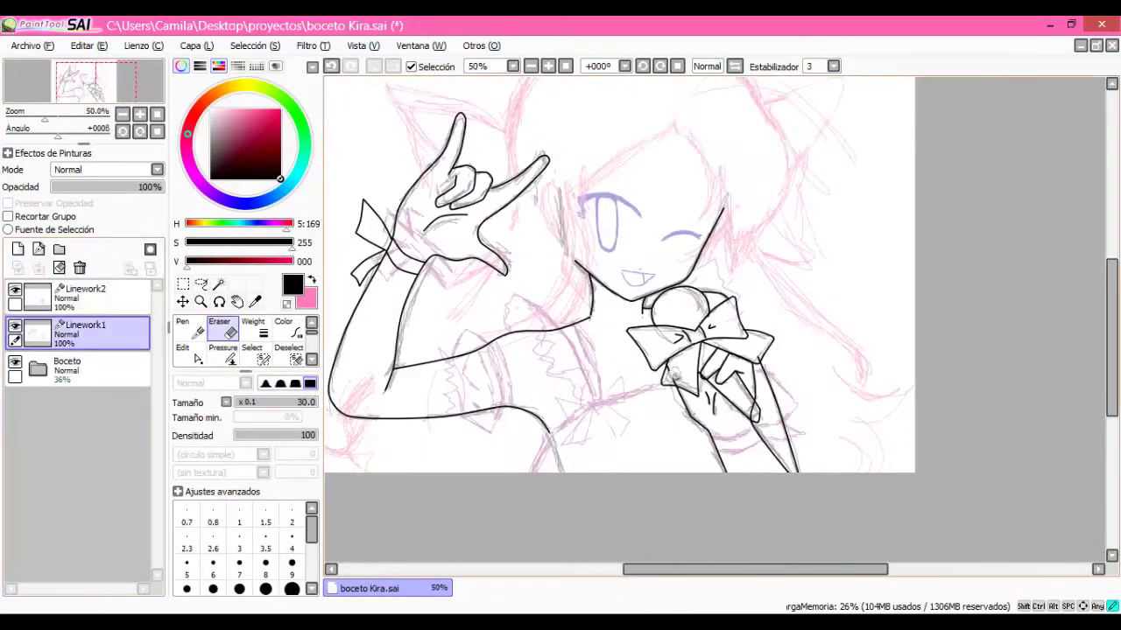
{"action": "scroll", "coordinate": [804, 406], "scroll_direction": "up", "scroll_amount": 3}
{"action": "left_click", "coordinate": [292, 549]}
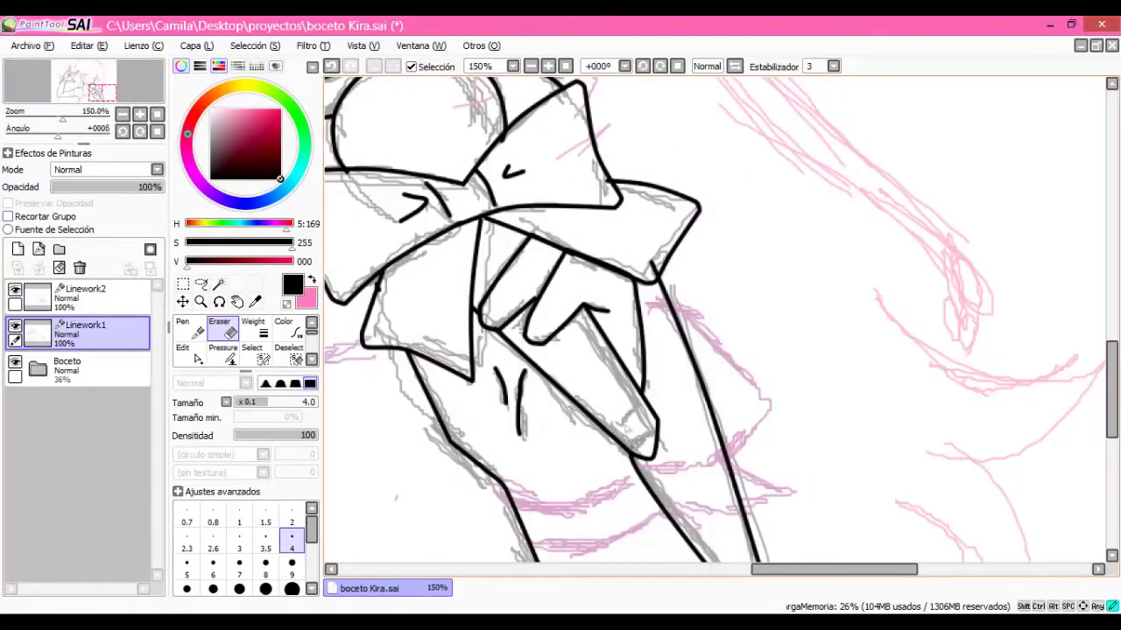
- Add a third linework layer and trace the two edges of the shoulder strap as gentle curves
{"action": "scroll", "coordinate": [669, 246], "scroll_direction": "down", "scroll_amount": 3}
{"action": "left_click", "coordinate": [39, 249]}
{"action": "scroll", "coordinate": [665, 394], "scroll_direction": "up", "scroll_amount": 2}
{"action": "left_click", "coordinate": [229, 359]}
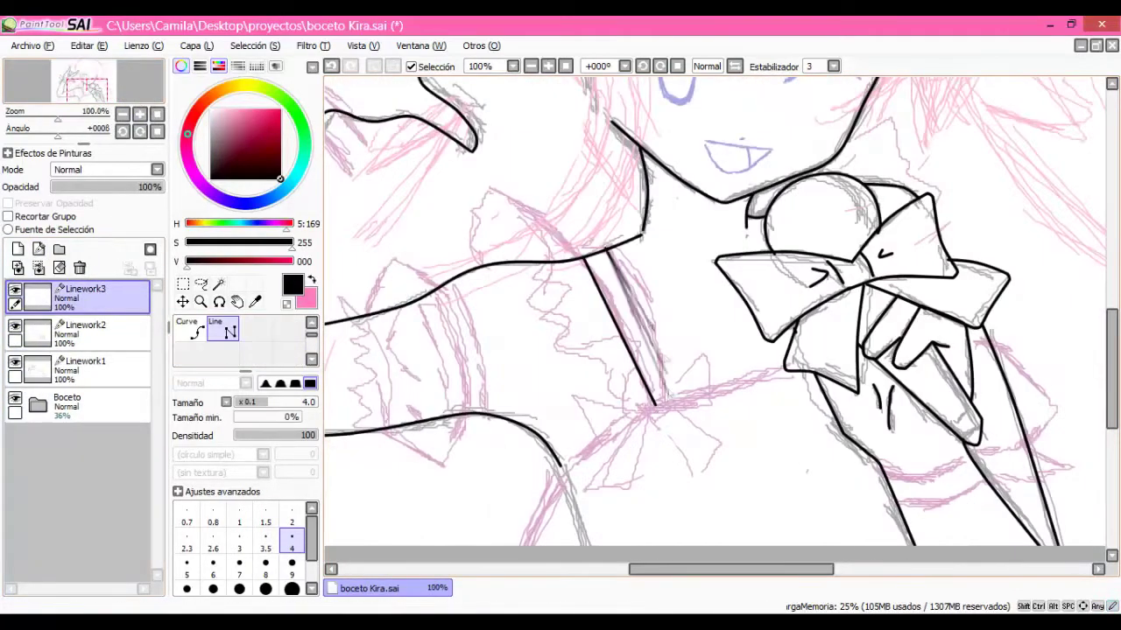
{"action": "left_click_drag", "start_coordinate": [585, 256], "coordinate": [658, 404]}
{"action": "left_click_drag", "start_coordinate": [604, 252], "coordinate": [667, 398]}
{"action": "left_click", "coordinate": [182, 325]}
- Trace the small chest bow's knot and both loops at the end of the shoulder strap
{"action": "left_click", "coordinate": [229, 359]}
{"action": "left_click", "coordinate": [656, 406]}
{"action": "left_click", "coordinate": [566, 392]}
{"action": "left_click", "coordinate": [613, 451]}
{"action": "left_click", "coordinate": [657, 420]}
{"action": "left_click", "coordinate": [658, 408]}
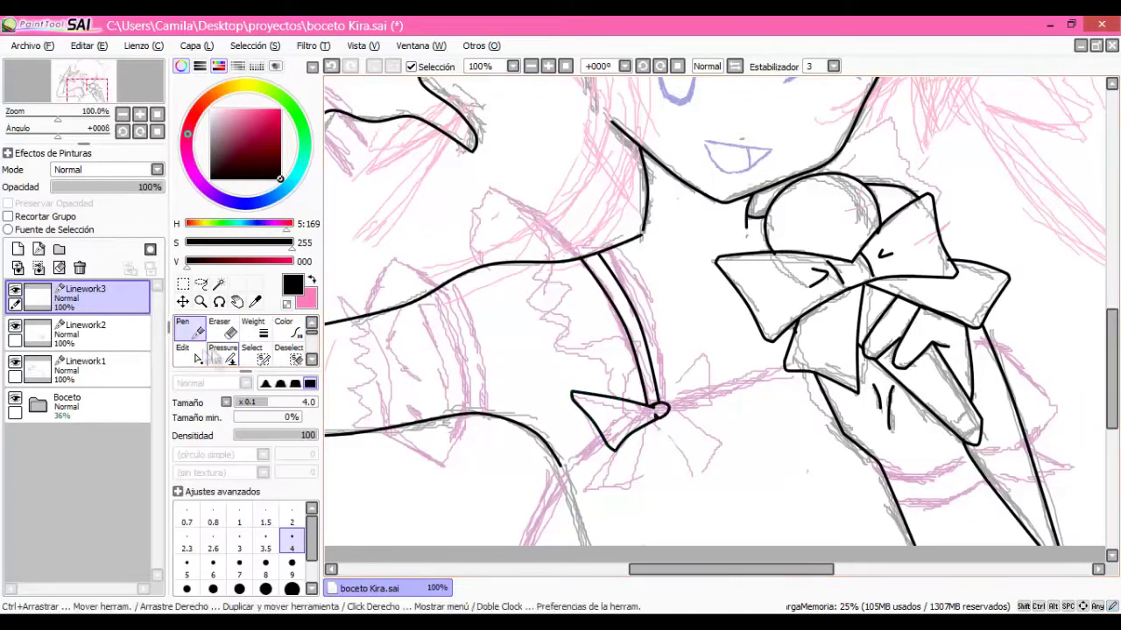
{"action": "left_click", "coordinate": [705, 354]}
{"action": "left_click", "coordinate": [715, 404]}
{"action": "left_click", "coordinate": [663, 410]}
{"action": "key", "text": "ctrl"}
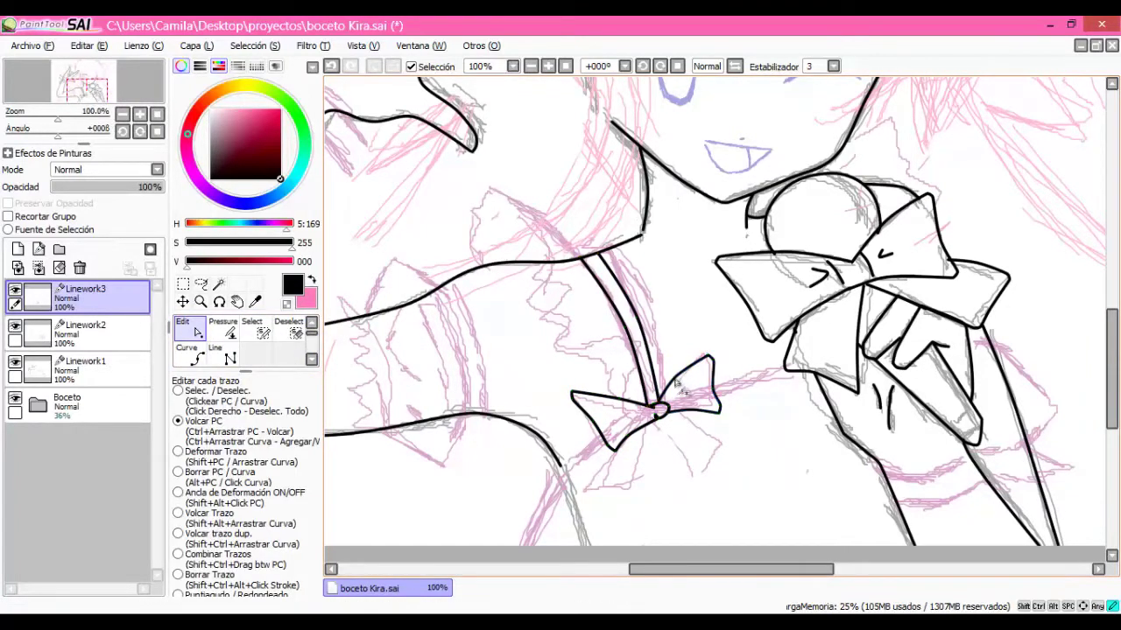
- Trace the two hanging tails of the small chest bow and bend them into curves
{"action": "left_click", "coordinate": [654, 412]}
{"action": "left_click", "coordinate": [607, 487]}
{"action": "left_click", "coordinate": [637, 493]}
{"action": "left_click", "coordinate": [659, 418]}
{"action": "left_click", "coordinate": [666, 488]}
{"action": "left_click", "coordinate": [704, 473]}
{"action": "left_click", "coordinate": [676, 422]}
{"action": "key", "text": "ctrl"}
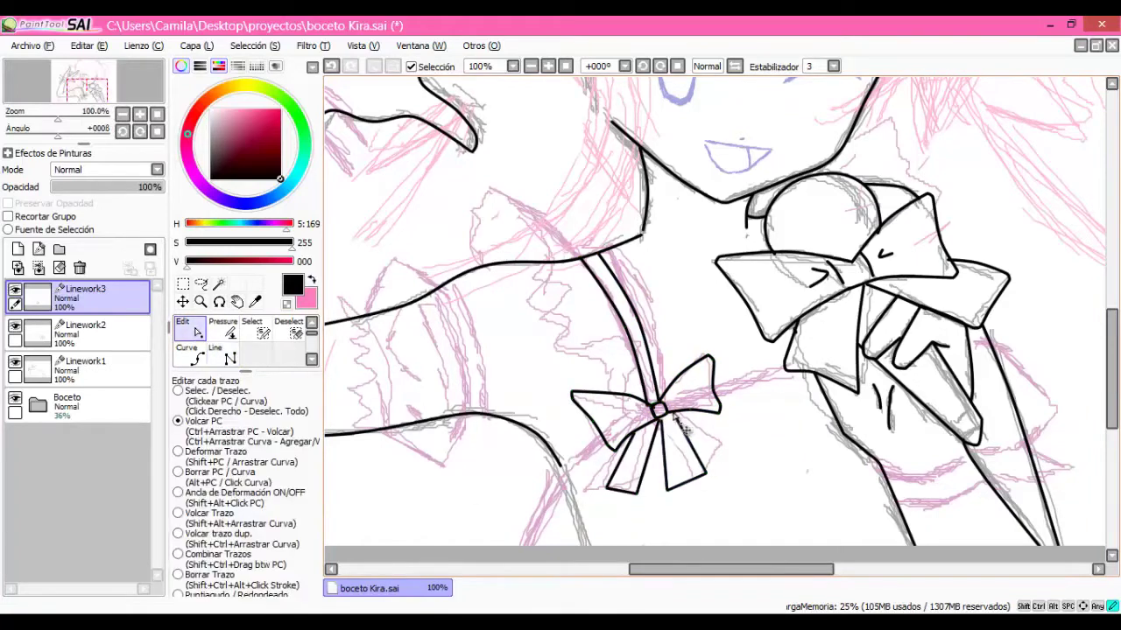
{"action": "left_click_drag", "start_coordinate": [704, 472], "coordinate": [697, 480]}
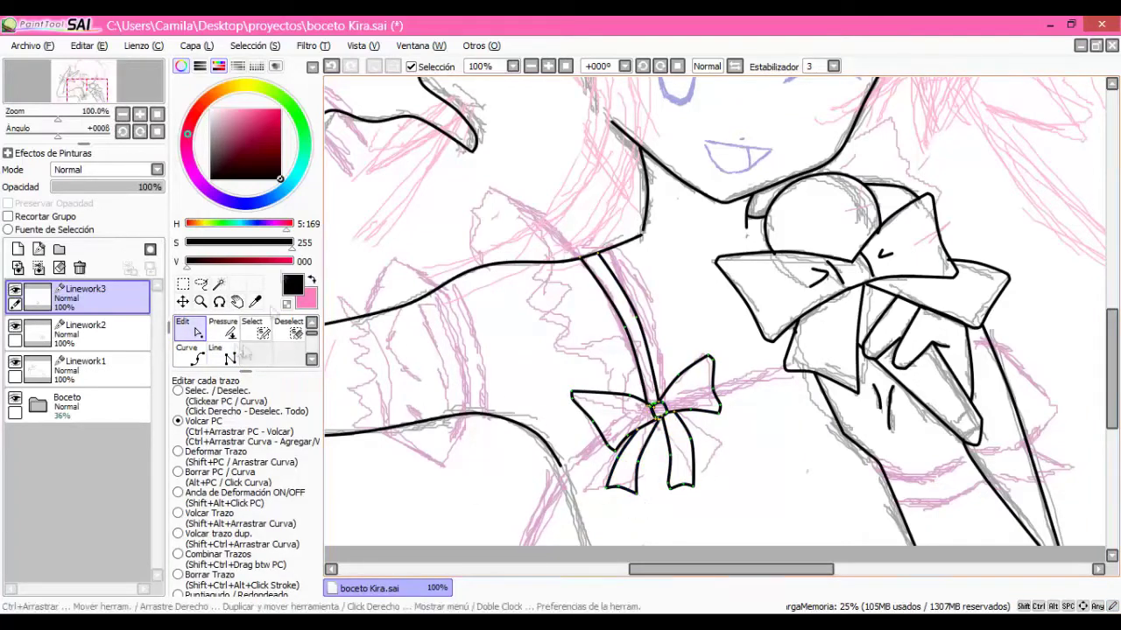
- Trace the jagged ruffle along the shoulder strap and reshape its zigzag down to the chest bow
{"action": "left_click", "coordinate": [578, 256]}
{"action": "left_click", "coordinate": [484, 177]}
{"action": "left_click", "coordinate": [645, 342]}
{"action": "left_click", "coordinate": [623, 396]}
{"action": "key", "text": "ctrl"}
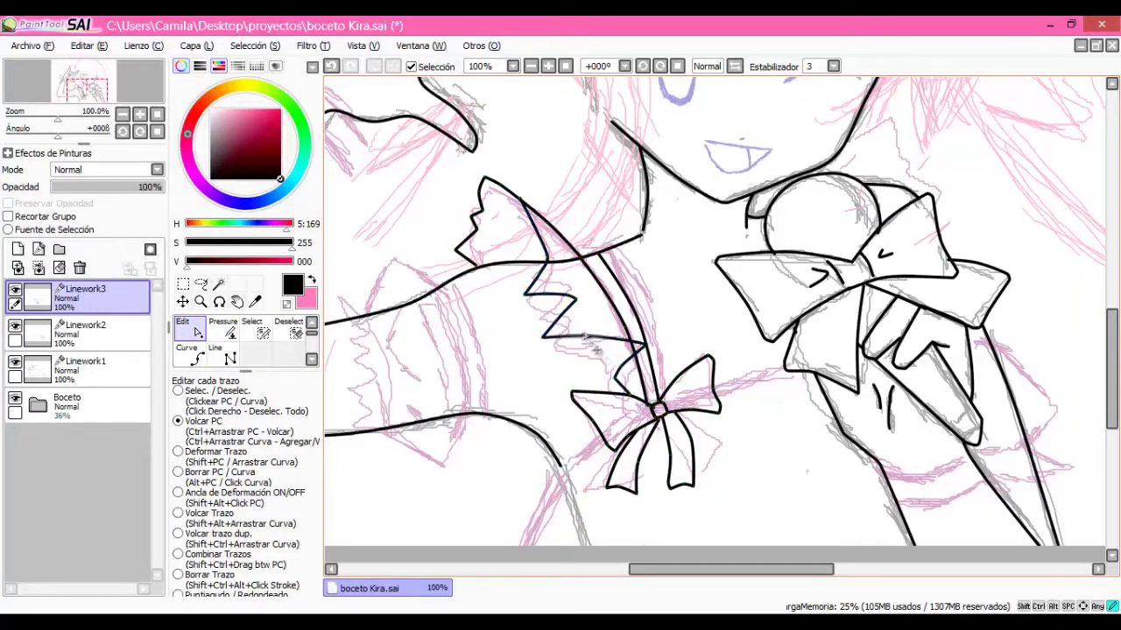
{"action": "left_click_drag", "start_coordinate": [595, 350], "coordinate": [639, 385]}
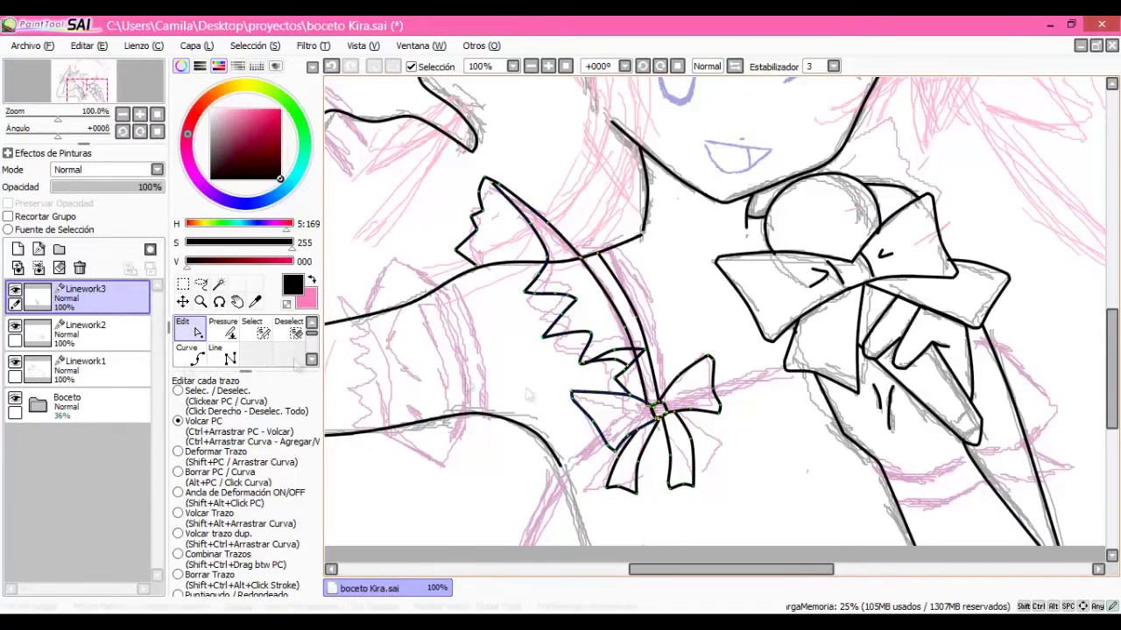
{"action": "key", "text": "alt"}
{"action": "left_click", "coordinate": [619, 364], "text": "alt"}
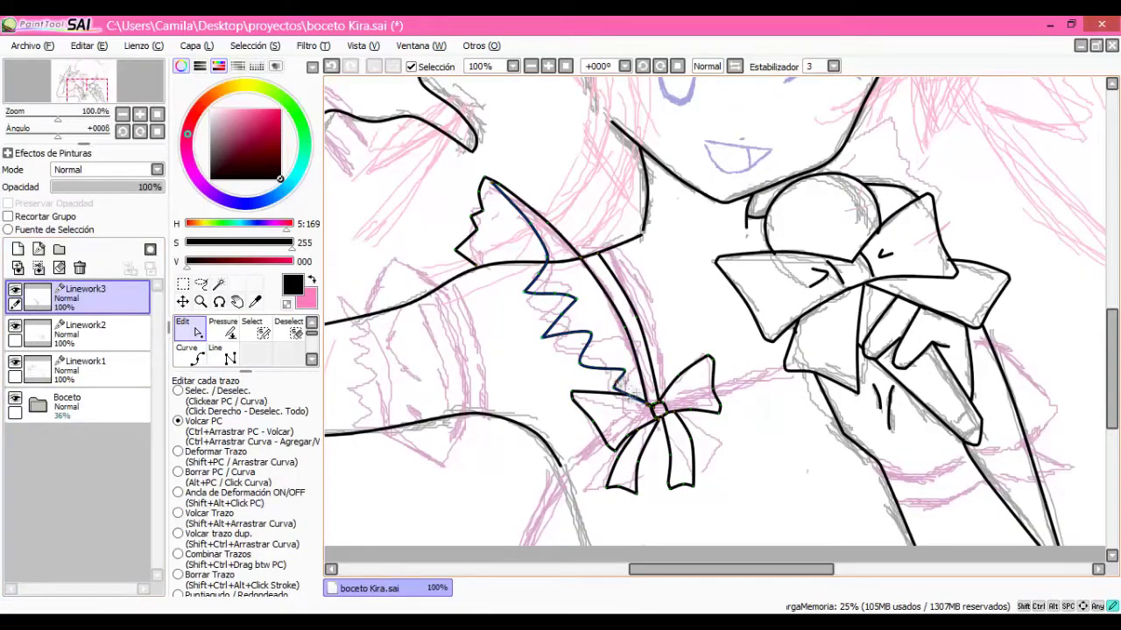
- Trace the far shoulder's jagged ruffle and the near sleeve's band lines with its puffed upper edge
{"action": "left_click_drag", "start_coordinate": [823, 167], "coordinate": [942, 219]}
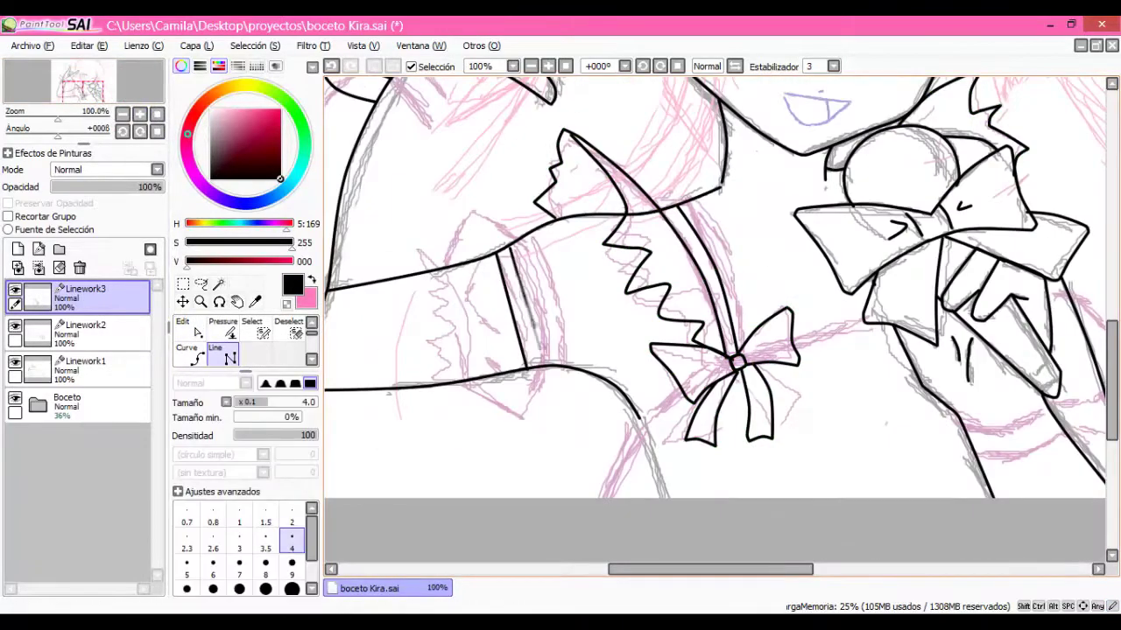
{"action": "left_click", "coordinate": [198, 329]}
{"action": "mouse_move", "coordinate": [431, 194]}
{"action": "left_mouse_down"}
{"action": "mouse_move", "coordinate": [401, 287]}
{"action": "mouse_move", "coordinate": [415, 235]}
{"action": "left_mouse_up"}
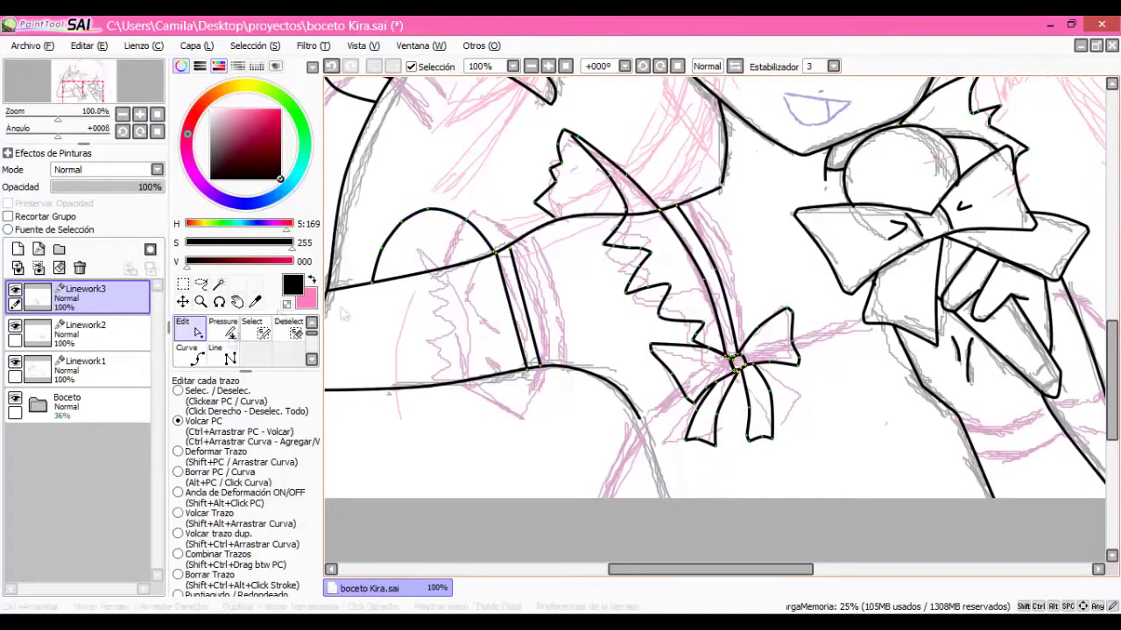
- Trace the near sleeve's jagged ruffled edge and its rounded lower puff
{"action": "key", "text": "w"}
{"action": "left_click", "coordinate": [347, 278]}
{"action": "left_click", "coordinate": [368, 285]}
{"action": "left_click", "coordinate": [353, 305]}
{"action": "left_click", "coordinate": [396, 392]}
{"action": "left_click", "coordinate": [477, 448]}
{"action": "double_click", "coordinate": [525, 372]}
{"action": "key", "text": "q"}
{"action": "mouse_move", "coordinate": [477, 460]}
{"action": "left_mouse_down"}
{"action": "mouse_move", "coordinate": [480, 450]}
{"action": "mouse_move", "coordinate": [484, 462]}
{"action": "left_mouse_up"}
{"action": "key", "text": "minus"}
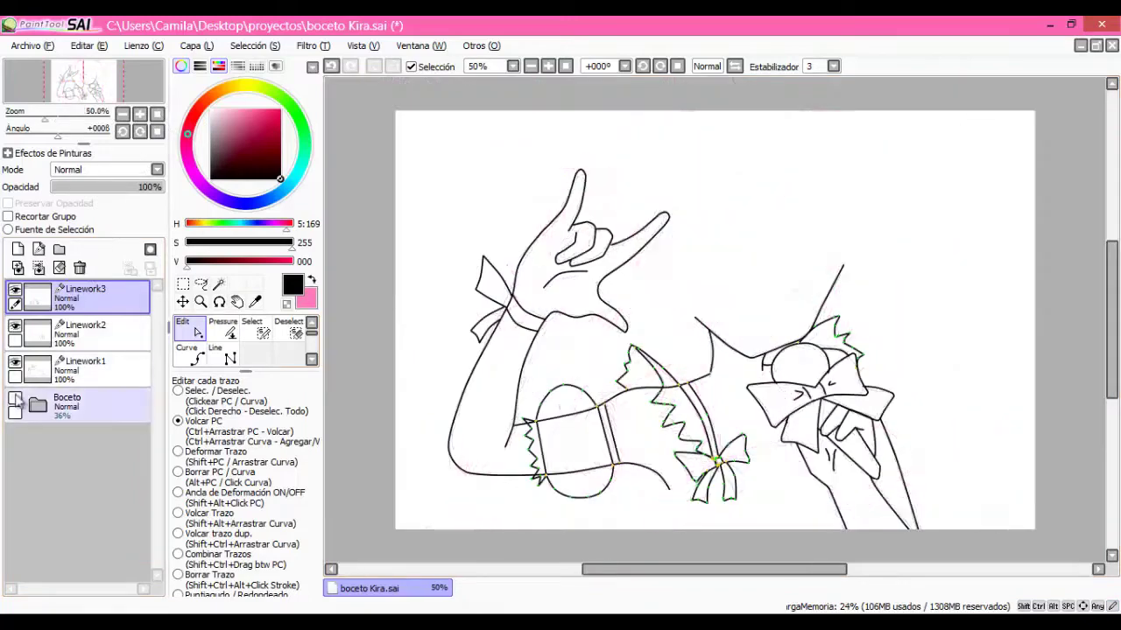
- Trace the far sleeve's rounded puff over the sketch and tighten the near sleeve's lower puff curve on Linework3
{"action": "key", "text": "n"}
{"action": "key", "text": "w"}
{"action": "left_click_drag", "start_coordinate": [882, 429], "coordinate": [728, 429]}
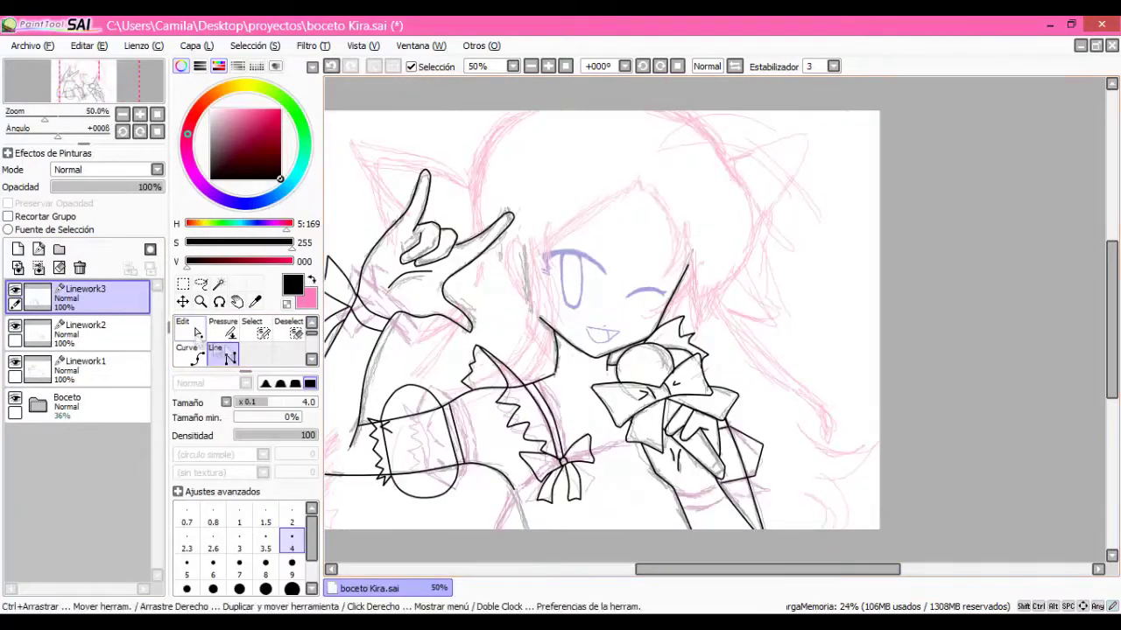
{"action": "key", "text": "q"}
{"action": "left_click", "coordinate": [445, 503], "text": "alt"}
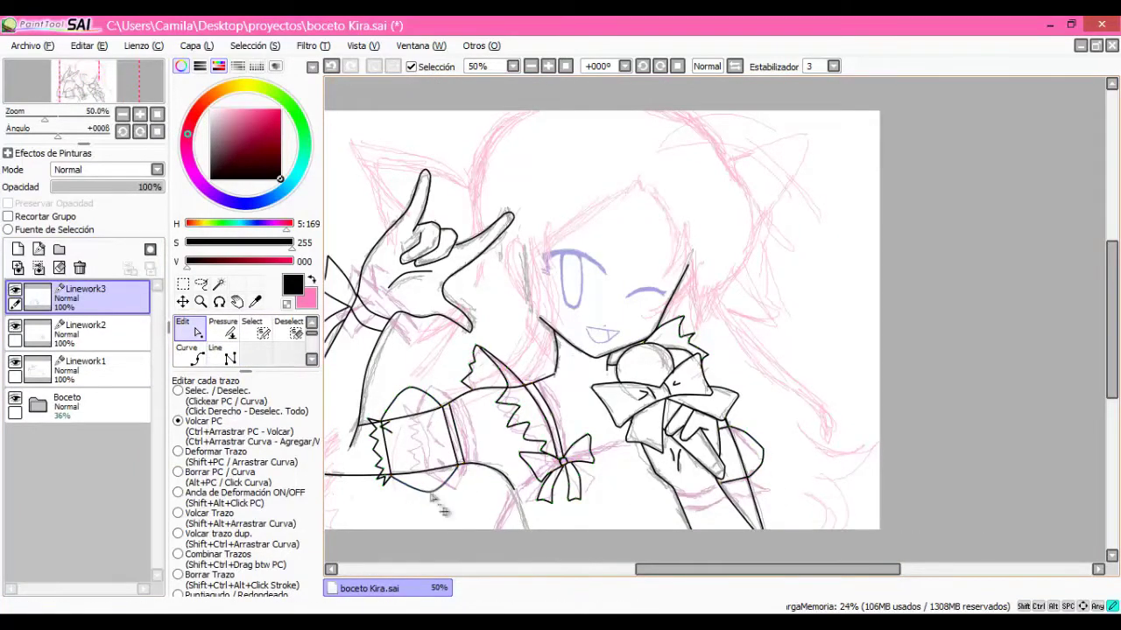
- Erase the arm lines that run through the near sleeve on Linework1
{"action": "key", "text": "Down"}
{"action": "key", "text": "Down"}
{"action": "key", "text": "e"}
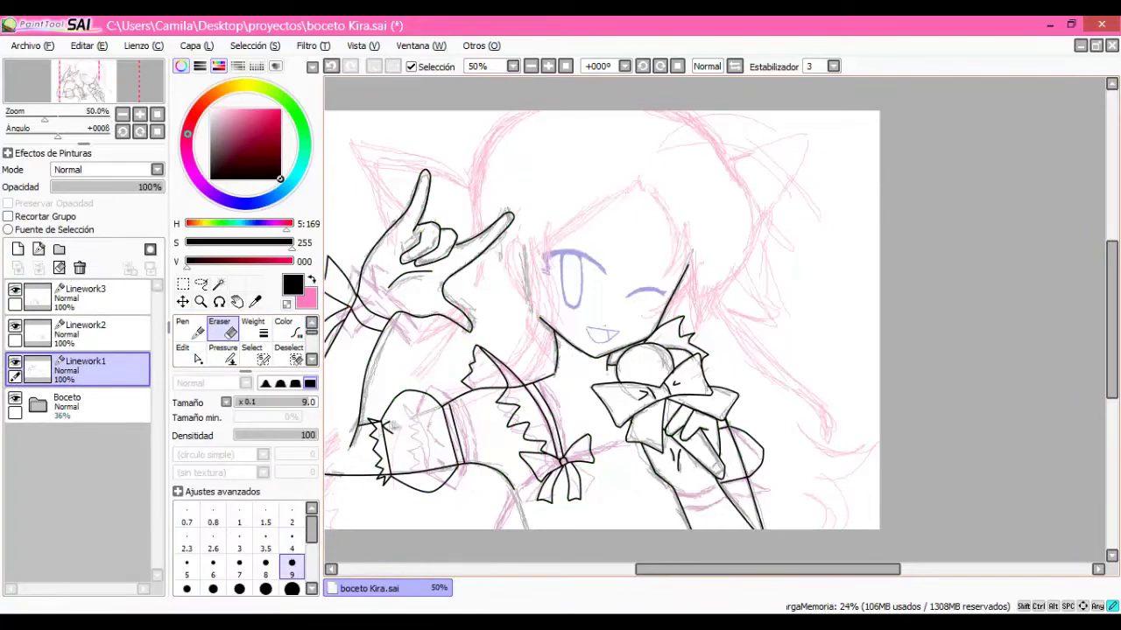
{"action": "key", "text": "q"}
- Trace the neckline edge on both sides of the small chest bow on Linework3 and bend its segments into rounded folds
{"action": "key", "text": "Up"}
{"action": "key", "text": "Up"}
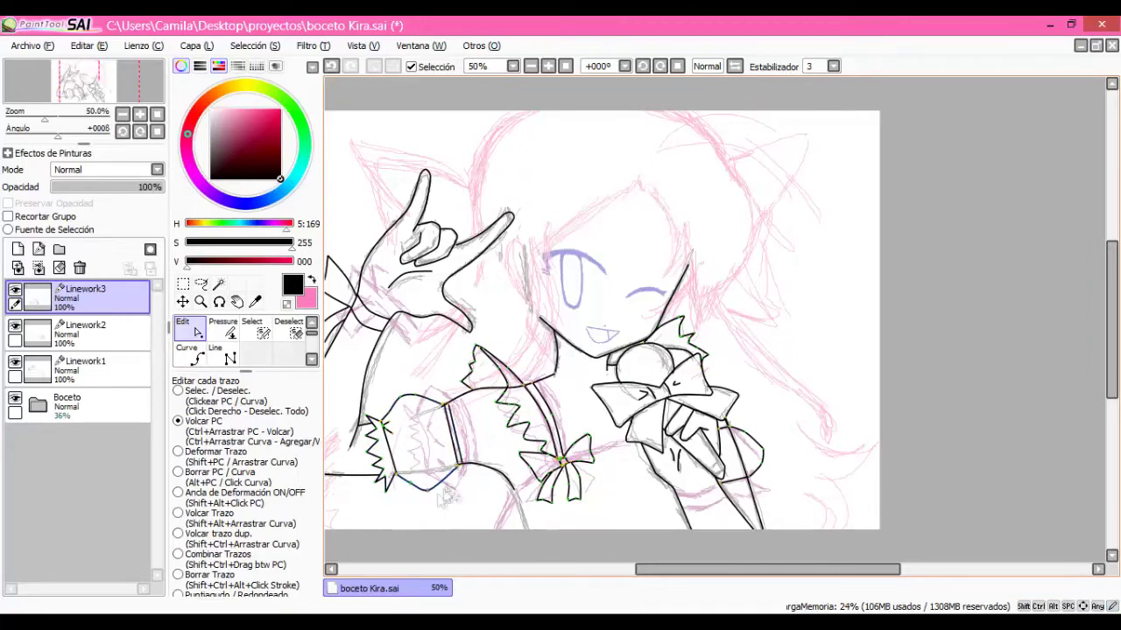
{"action": "key", "text": "l"}
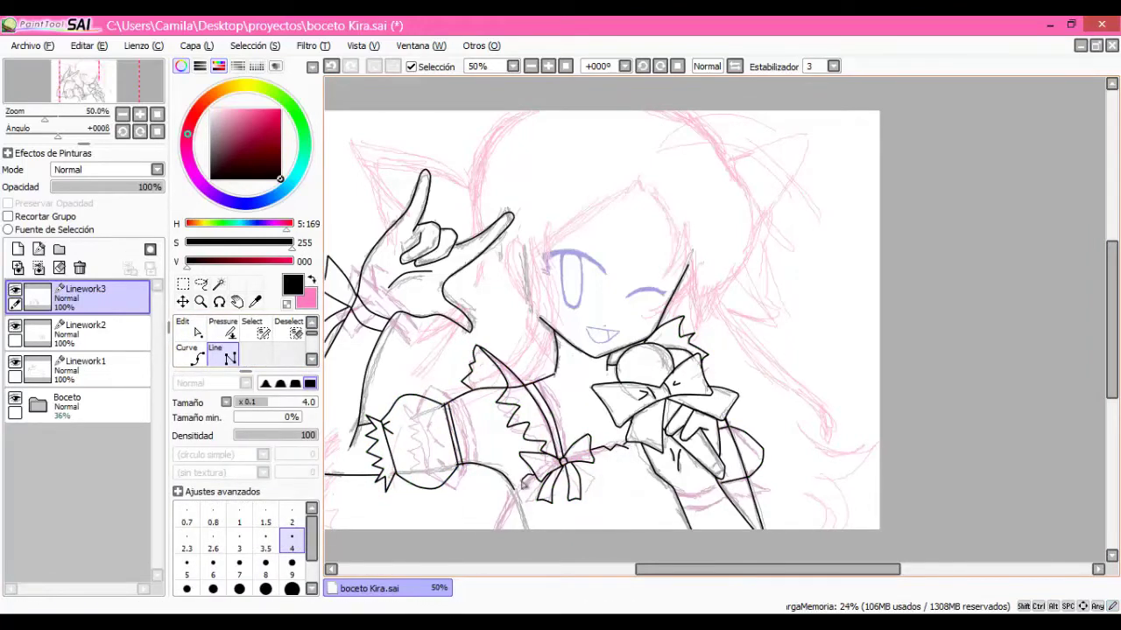
{"action": "key", "text": "ctrl"}
{"action": "scroll", "coordinate": [528, 507], "scroll_direction": "up", "scroll_amount": 3}
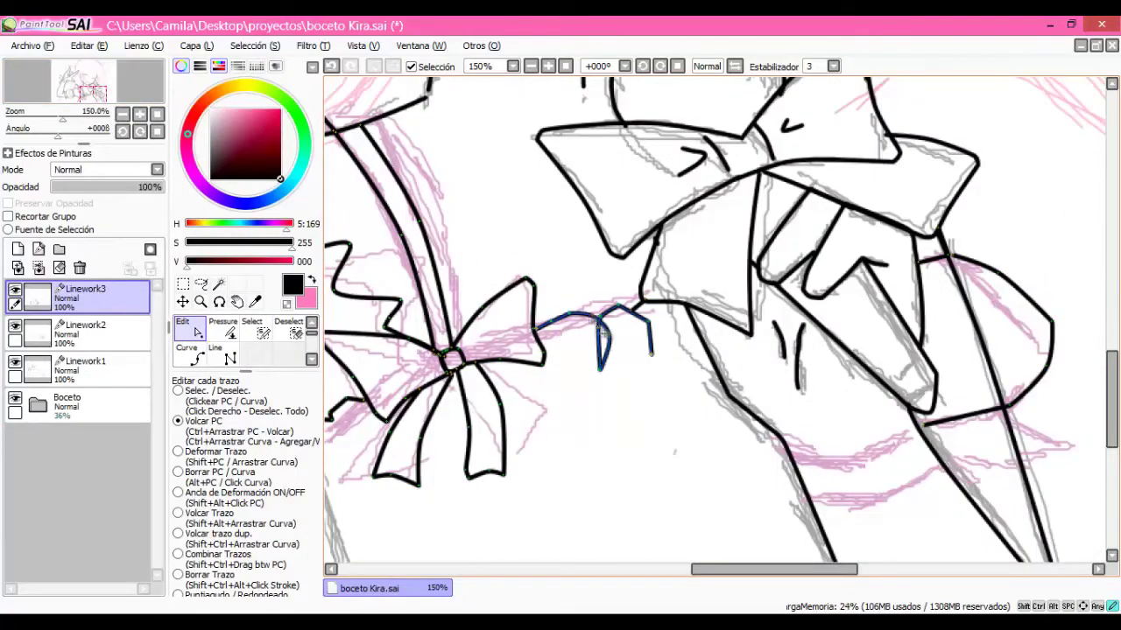
{"action": "key", "text": "ctrl"}
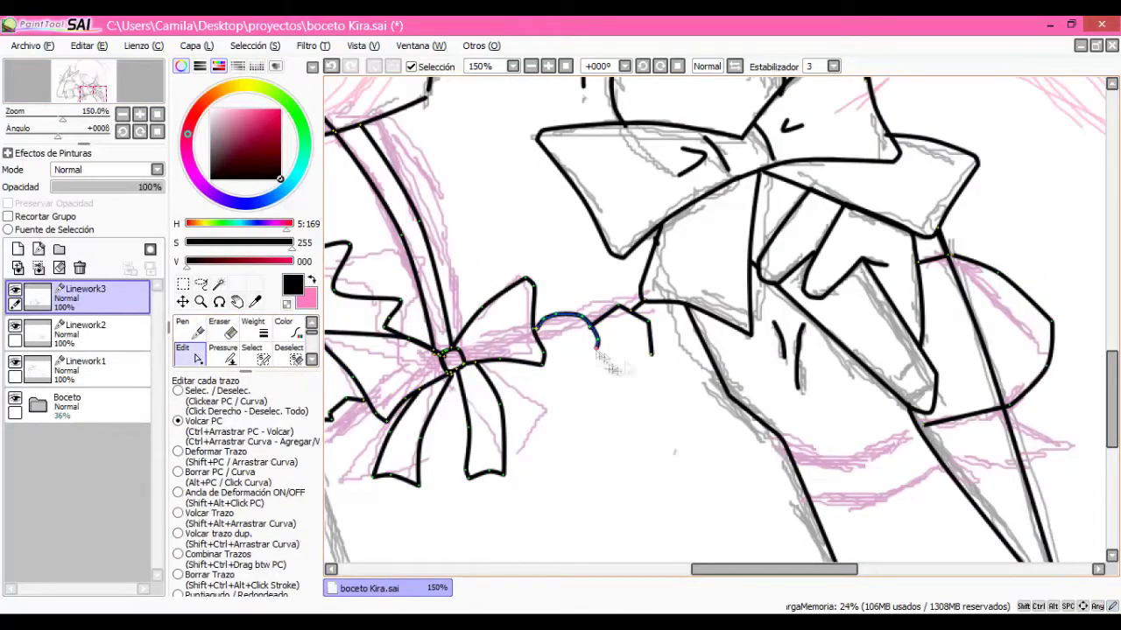
{"action": "scroll", "coordinate": [602, 370], "scroll_direction": "down", "scroll_amount": 3}
{"action": "left_click_drag", "start_coordinate": [539, 420], "coordinate": [539, 421]}
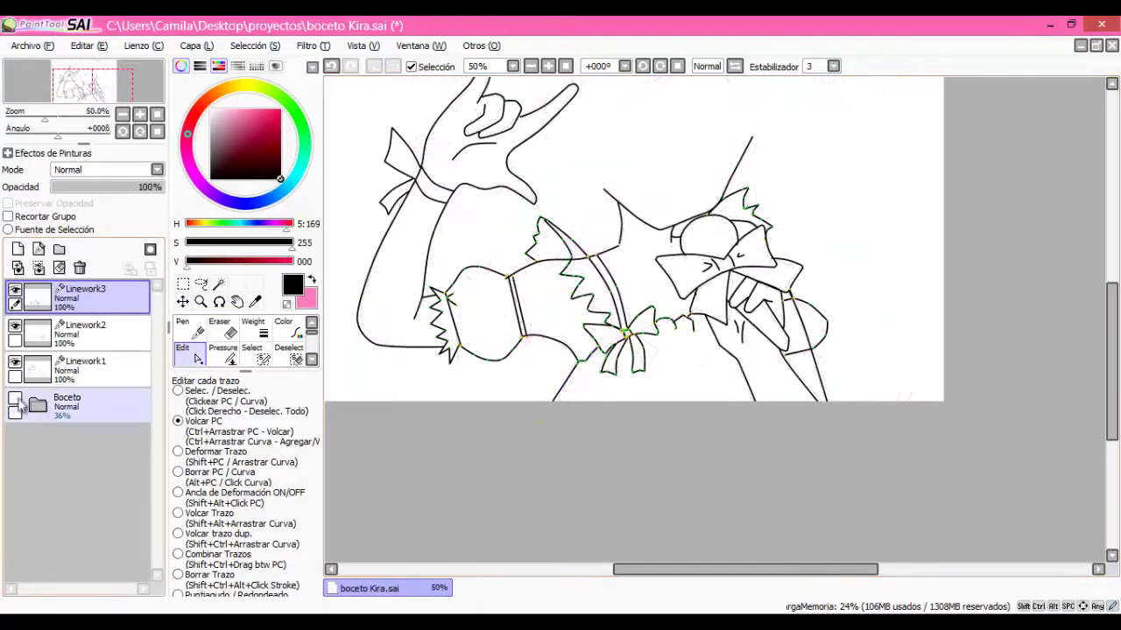
- Trace the bodice's lower curves and add a short fold line on the chest fabric
{"action": "key", "text": "ctrl"}
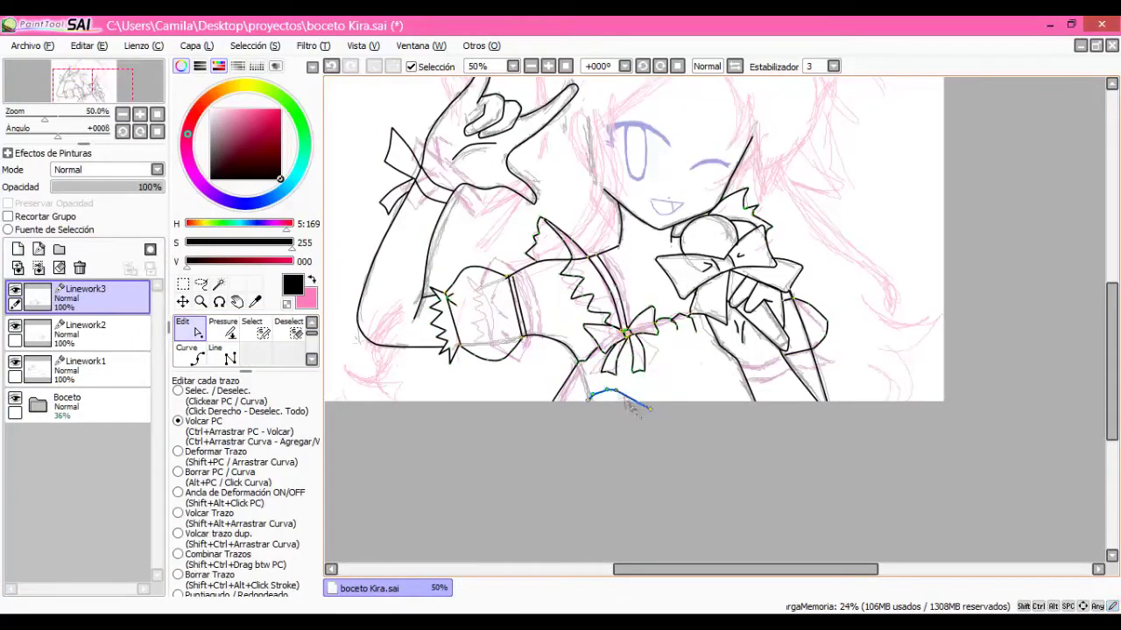
{"action": "key", "text": "ctrl"}
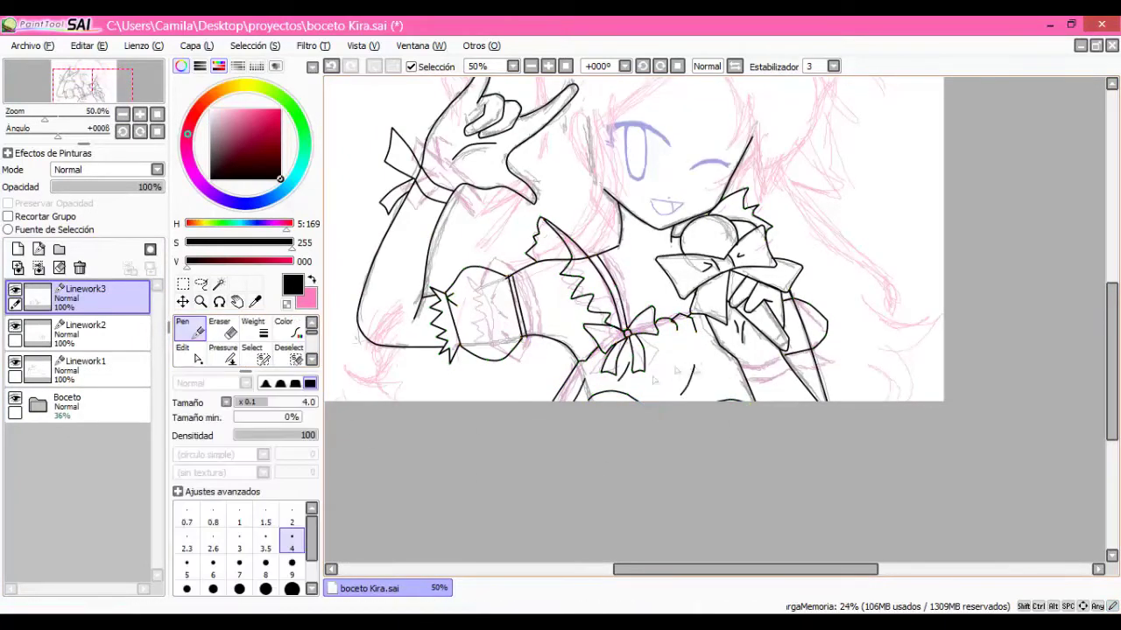
{"action": "left_click_drag", "start_coordinate": [93, 85], "coordinate": [84, 74]}
- Add a curved contour line from the chest hand down its forearm on Linework1, and erase the shoulder line crossing the strap
{"action": "left_click", "coordinate": [15, 399]}
{"action": "left_click", "coordinate": [79, 368]}
{"action": "left_click", "coordinate": [15, 398]}
{"action": "key", "text": "ctrl"}
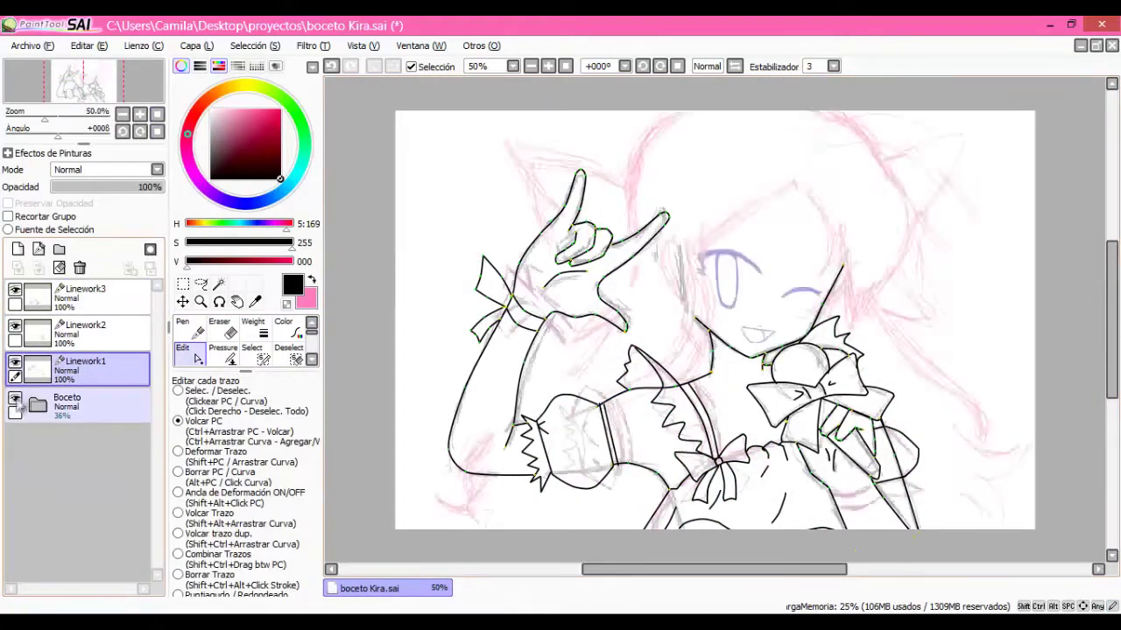
{"action": "left_click", "coordinate": [15, 398]}
{"action": "left_click", "coordinate": [227, 334]}
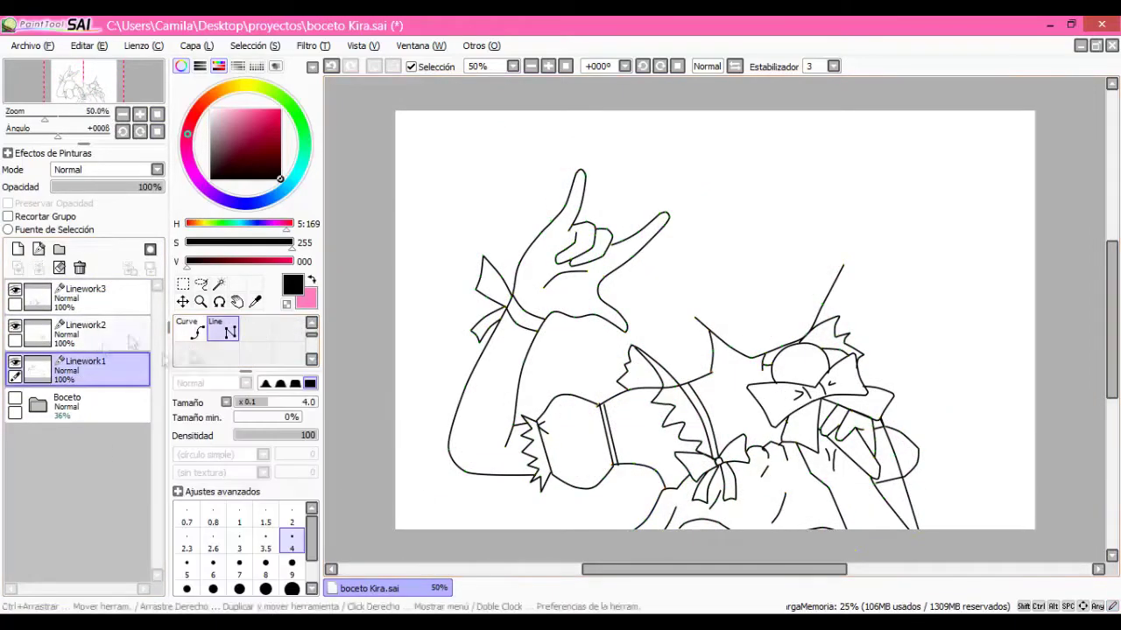
{"action": "scroll", "coordinate": [560, 372], "scroll_direction": "up", "scroll_amount": 3}
{"action": "scroll", "coordinate": [787, 398], "scroll_direction": "down", "scroll_amount": 3}
{"action": "key", "text": "ctrl"}
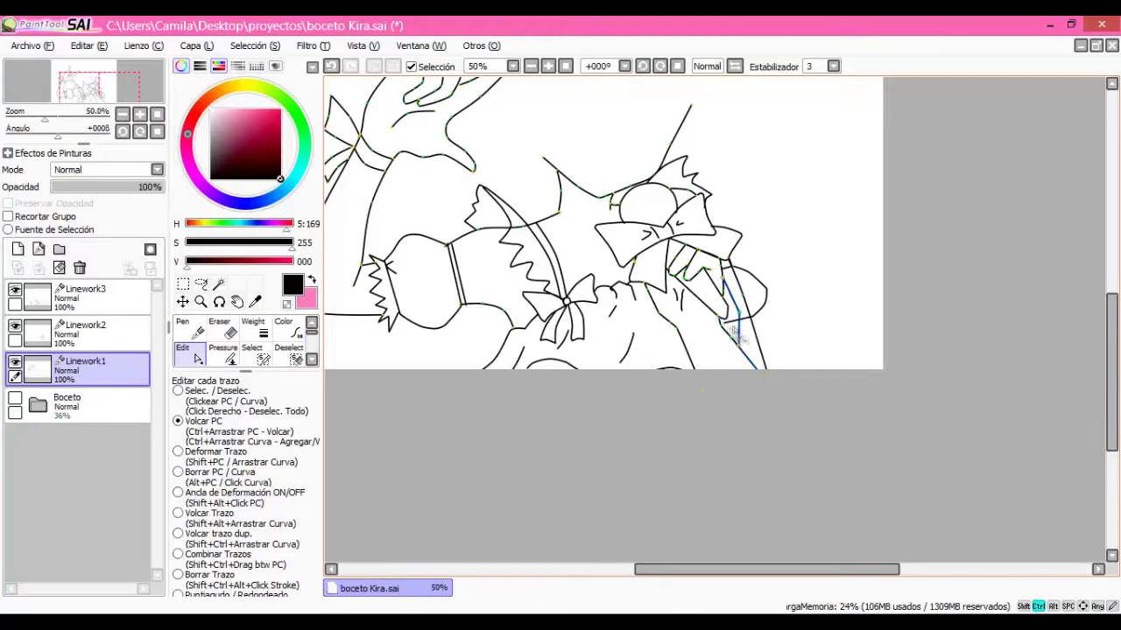
{"action": "scroll", "coordinate": [733, 327], "scroll_direction": "up", "scroll_amount": 3}
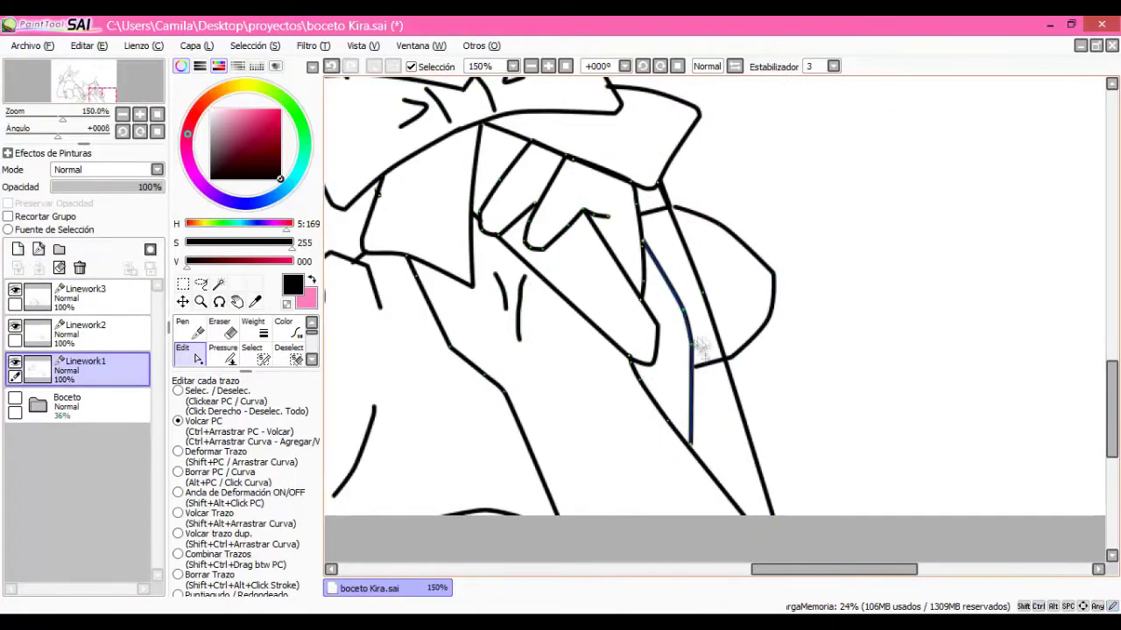
{"action": "scroll", "coordinate": [709, 383], "scroll_direction": "down", "scroll_amount": 3}
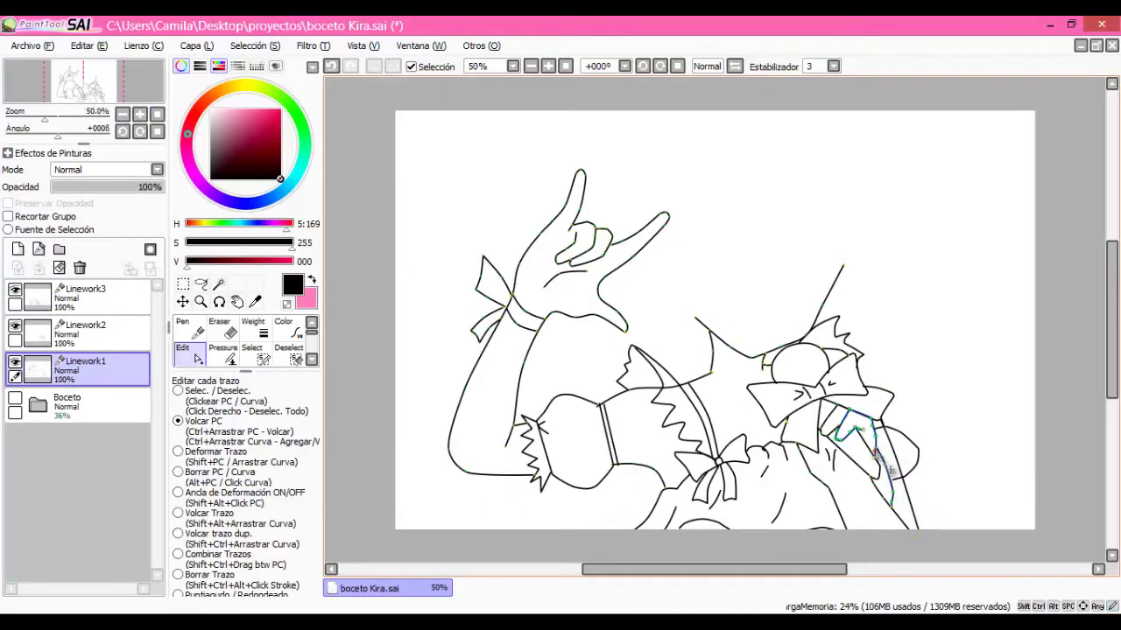
{"action": "key", "text": "e"}
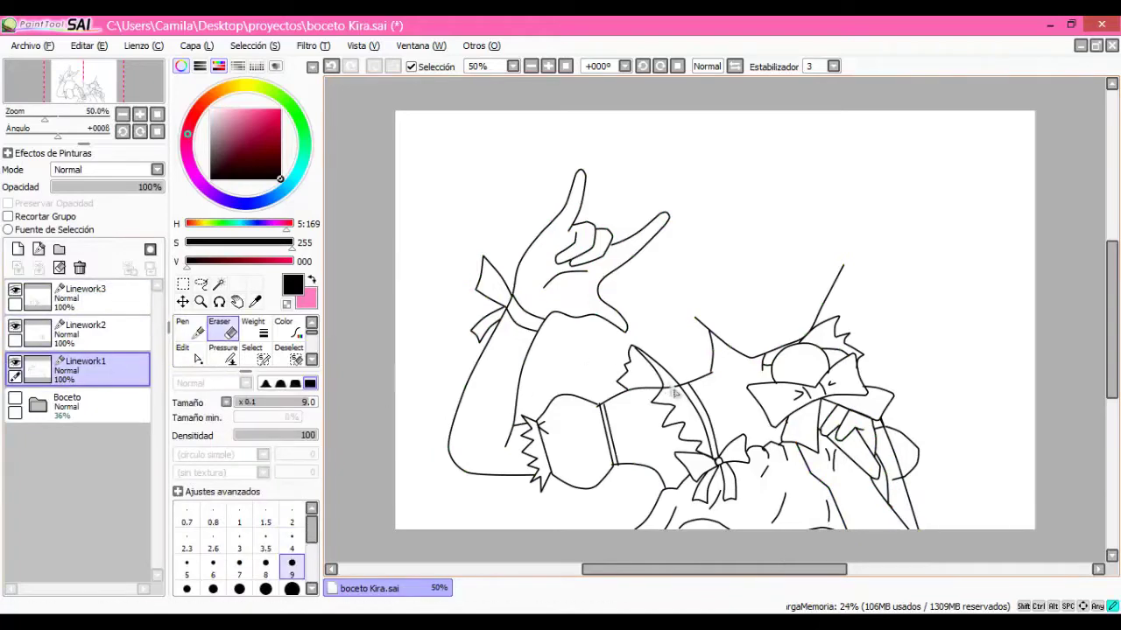
- Trace the far sleeve's jagged ruffle on Linework3 and erase the arm outline hidden behind that sleeve on Linework1
{"action": "key", "text": "ctrl+Up"}
{"action": "key", "text": "ctrl+Up"}
{"action": "key", "text": "l"}
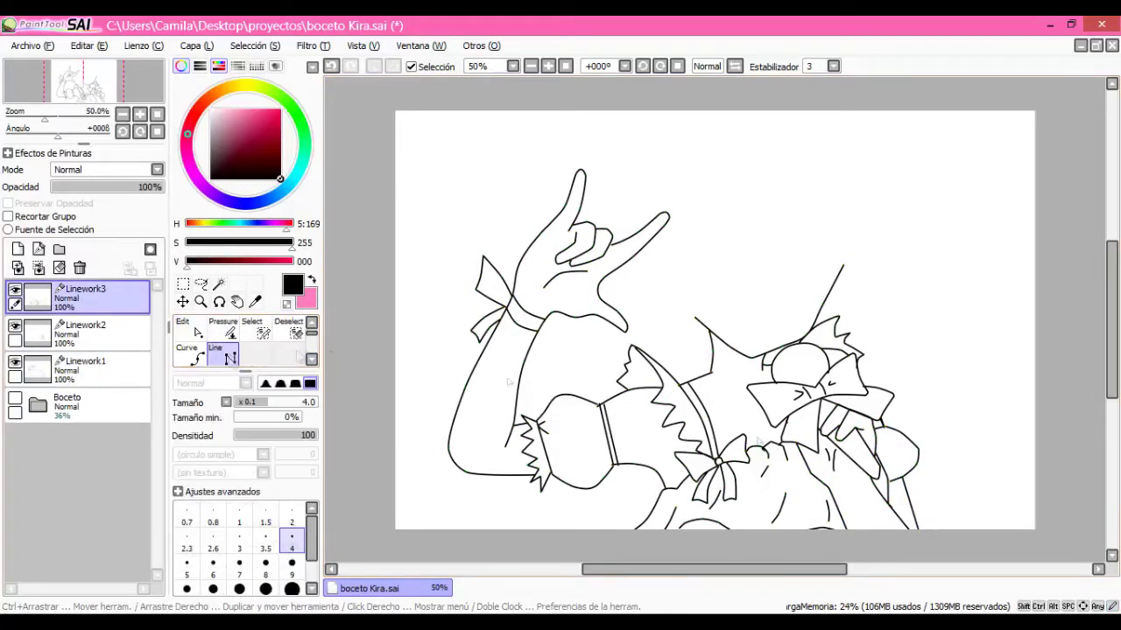
{"action": "scroll", "coordinate": [873, 539], "scroll_direction": "up", "scroll_amount": 3}
{"action": "key", "text": "ctrl+Down"}
{"action": "key", "text": "ctrl+Down"}
{"action": "key", "text": "e"}
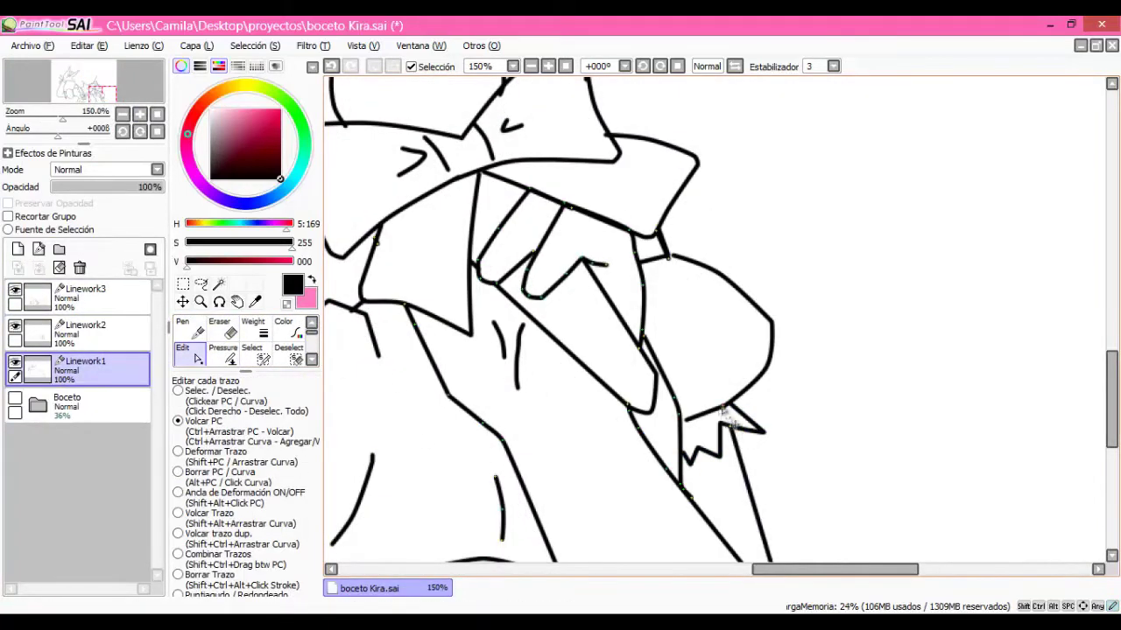
{"action": "scroll", "coordinate": [646, 552], "scroll_direction": "down", "scroll_amount": 3}
- Add a new linework layer above the others and start the fringe line at its central peak
{"action": "key", "text": "ctrl+Down"}
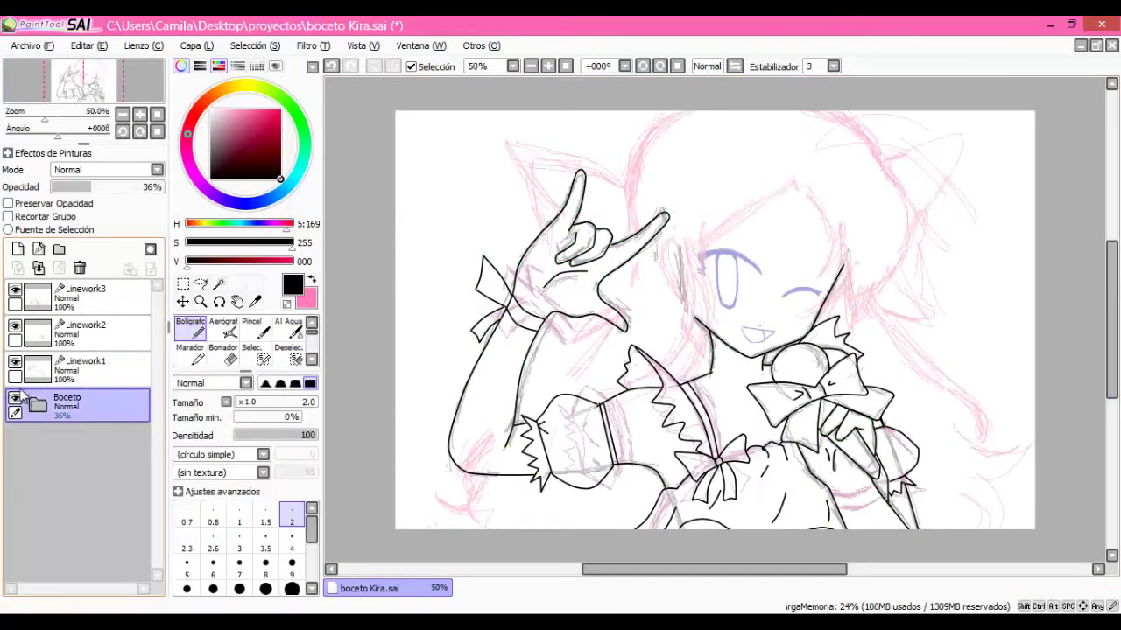
{"action": "left_click", "coordinate": [38, 249]}
{"action": "left_click", "coordinate": [139, 114]}
{"action": "key", "text": "l"}
{"action": "left_click_drag", "start_coordinate": [543, 232], "coordinate": [758, 91]}
{"action": "key", "text": "e"}
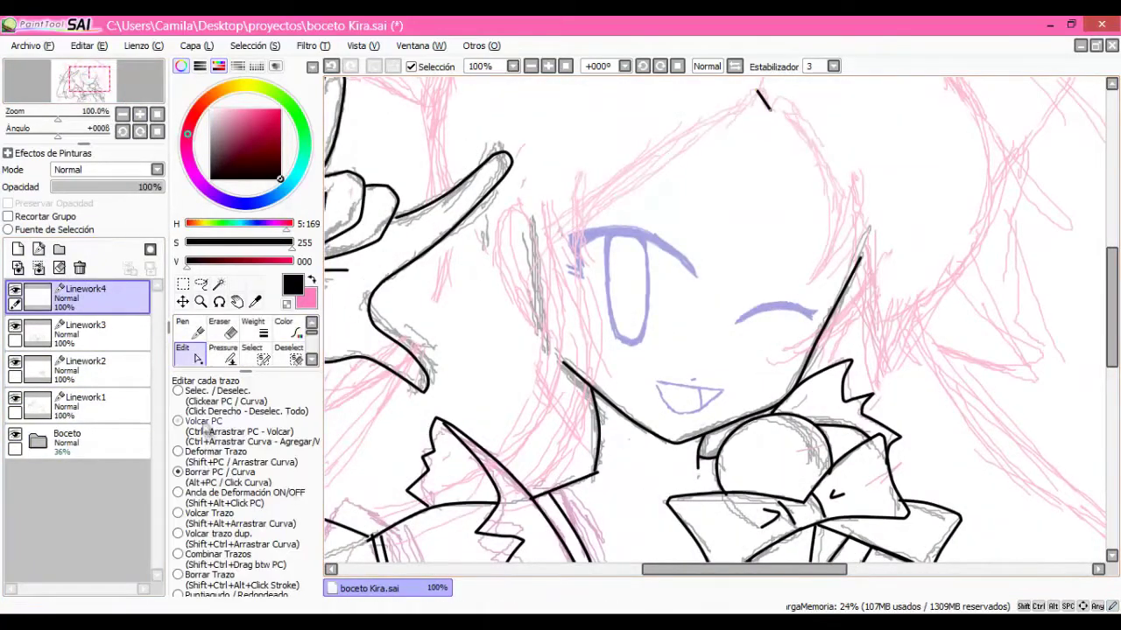
- Trace the fringe's swept edge above the open eye and shape a pointed lock in it
{"action": "key", "text": "l"}
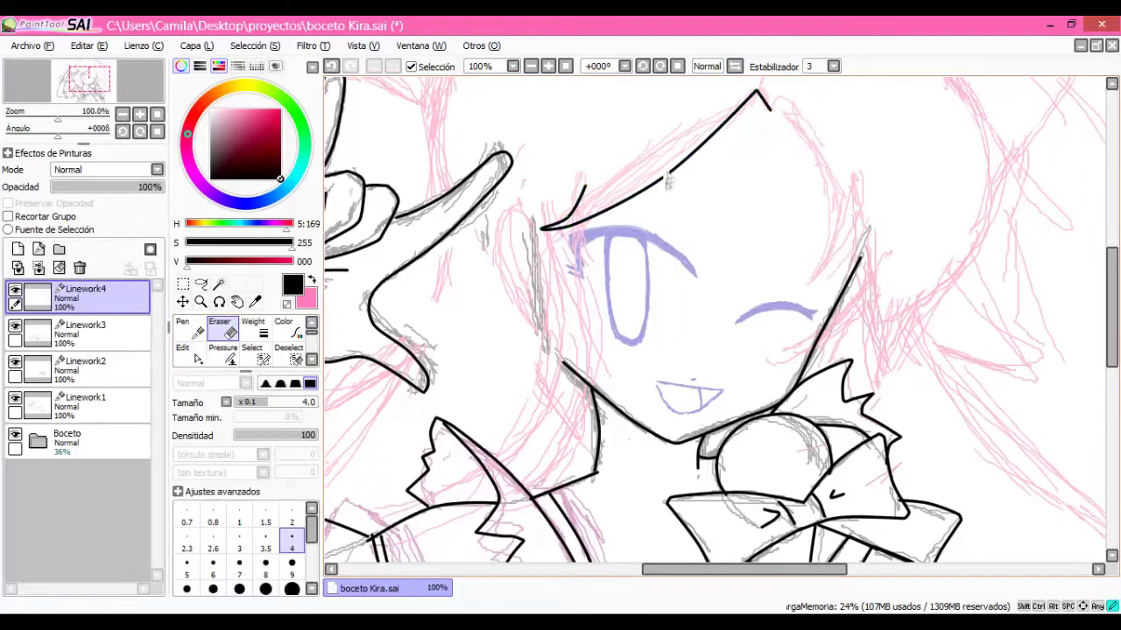
{"action": "key", "text": "e"}
{"action": "left_click_drag", "start_coordinate": [665, 179], "coordinate": [674, 189]}
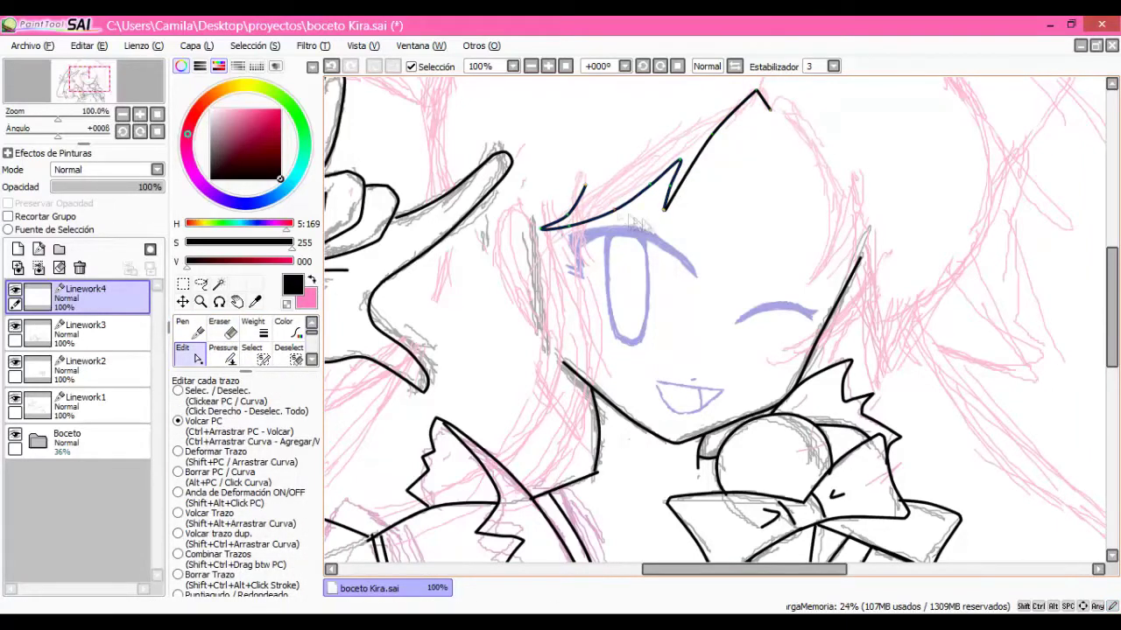
{"action": "key", "text": "l"}
{"action": "key", "text": "e"}
{"action": "mouse_move", "coordinate": [574, 230]}
{"action": "left_mouse_down"}
{"action": "mouse_move", "coordinate": [585, 487]}
{"action": "mouse_move", "coordinate": [536, 496]}
{"action": "mouse_move", "coordinate": [561, 490]}
{"action": "mouse_move", "coordinate": [569, 411]}
{"action": "mouse_move", "coordinate": [557, 237]}
{"action": "left_mouse_up"}
- Trace the long side lock from the fringe down past the cheek to the shoulder strap and curve its lines
{"action": "key", "text": "l"}
{"action": "mouse_move", "coordinate": [499, 451]}
{"action": "left_mouse_down"}
{"action": "mouse_move", "coordinate": [560, 490]}
{"action": "mouse_move", "coordinate": [565, 411]}
{"action": "mouse_move", "coordinate": [596, 371]}
{"action": "left_mouse_up"}
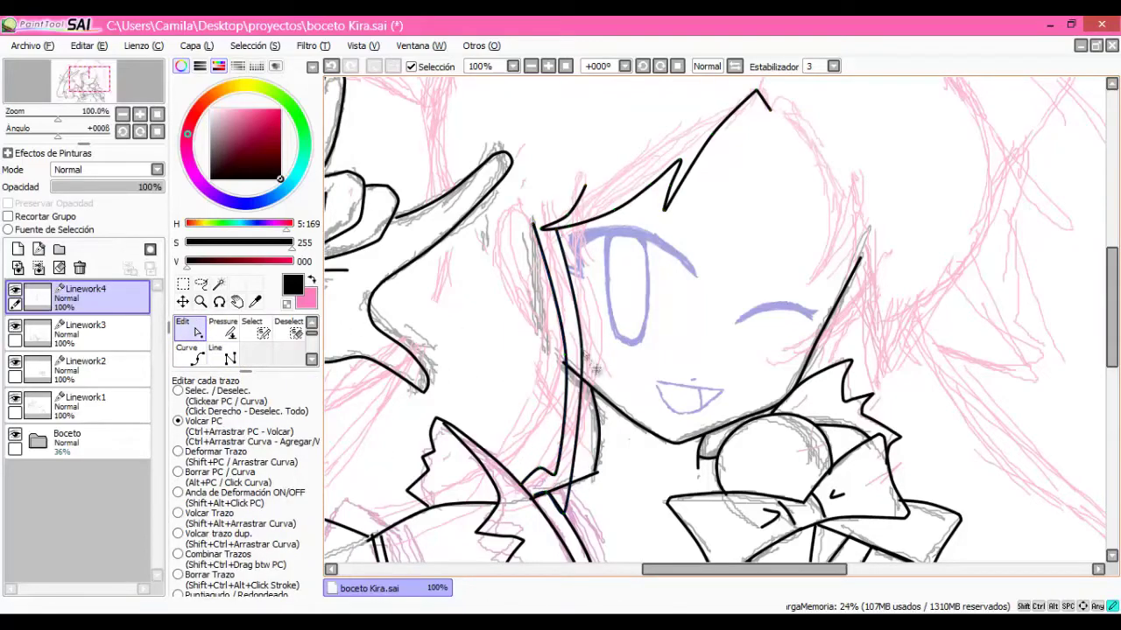
{"action": "key", "text": "ctrl+minus"}
- Trace the ear's outline on Linework1 and bend it into a rounded shape
{"action": "key", "text": "l"}
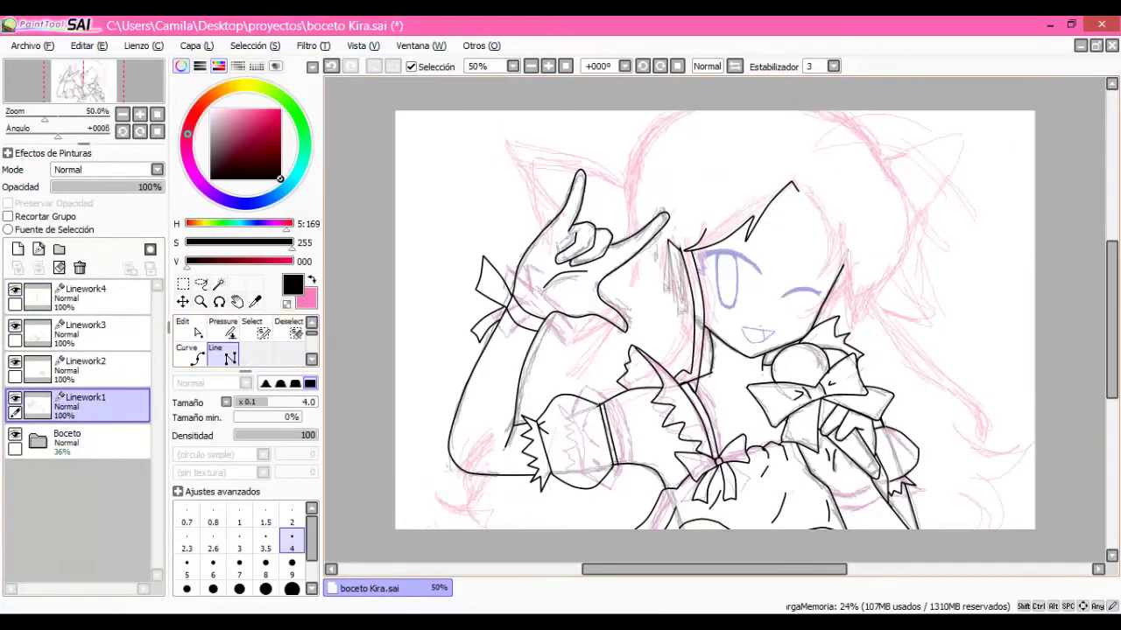
{"action": "key", "text": "ctrl+plus"}
{"action": "key", "text": "ctrl+plus"}
{"action": "key", "text": "ctrl+plus"}
{"action": "key", "text": "e"}
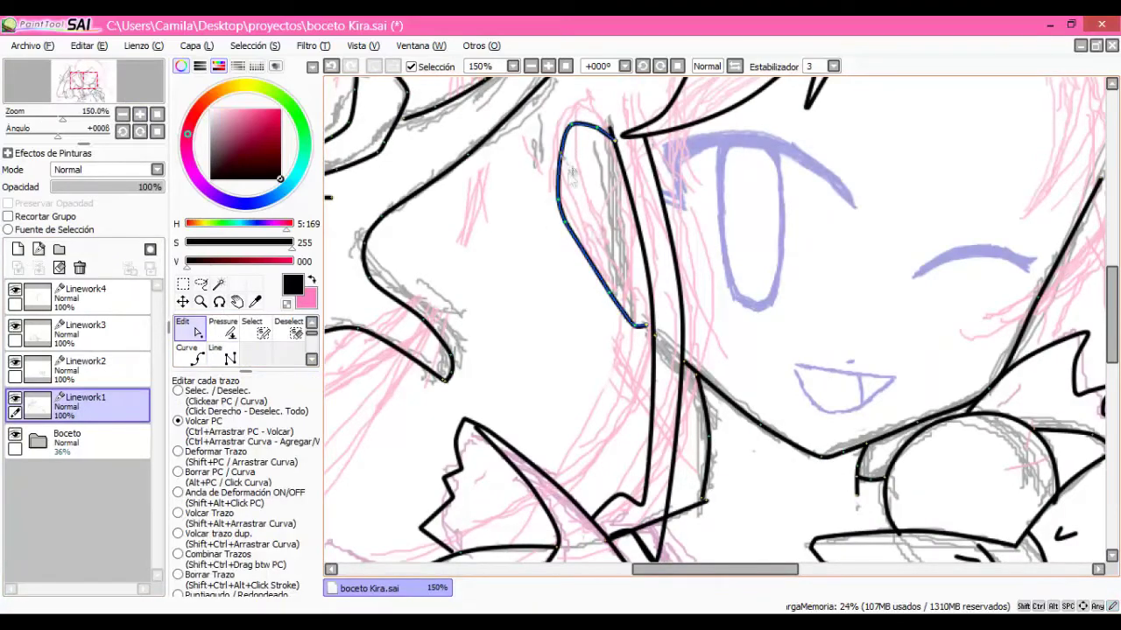
- Refine the ear's lower end and draw the hair strand from the ear to the shoulder ruffle, bending it into a curve
{"action": "left_click_drag", "start_coordinate": [644, 326], "coordinate": [551, 468]}
{"action": "key", "text": "l"}
{"action": "left_click", "coordinate": [198, 331]}
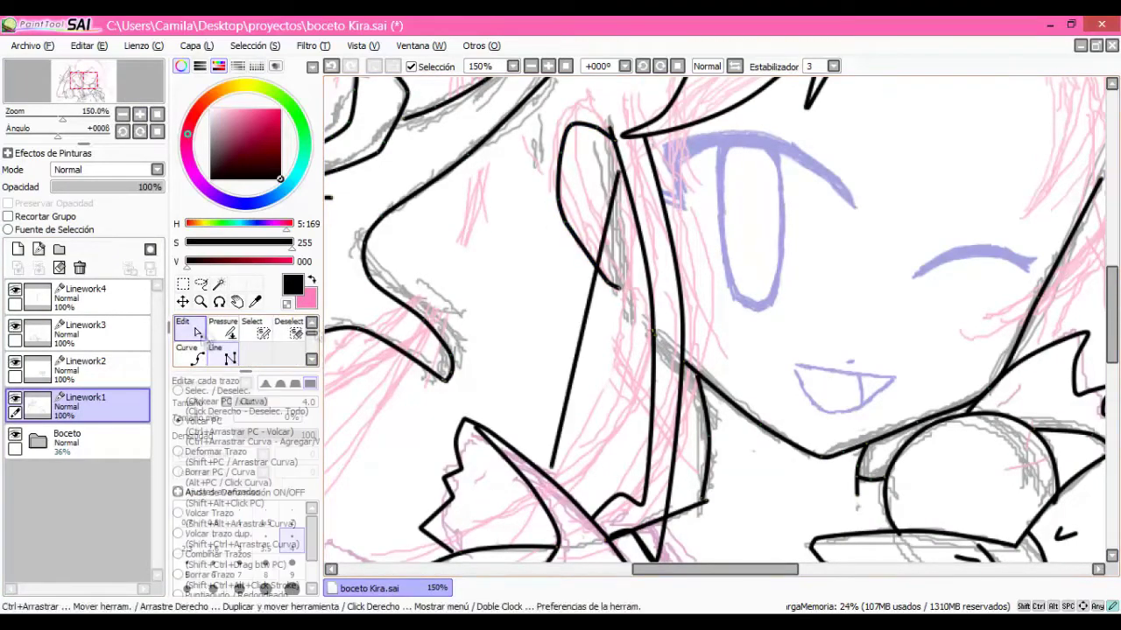
{"action": "key", "text": "ctrl+minus"}
{"action": "key", "text": "ctrl+minus"}
{"action": "key", "text": "ctrl+minus"}
{"action": "key", "text": "ctrl+minus"}
{"action": "key", "text": "ctrl+plus"}
{"action": "key", "text": "ctrl+plus"}
{"action": "key", "text": "ctrl+plus"}
- Erase the side lock's overlapping inner line and the strand's excess past the shoulder ruffle, and adjust the remaining ends
{"action": "key", "text": "e"}
{"action": "left_click", "coordinate": [85, 293]}
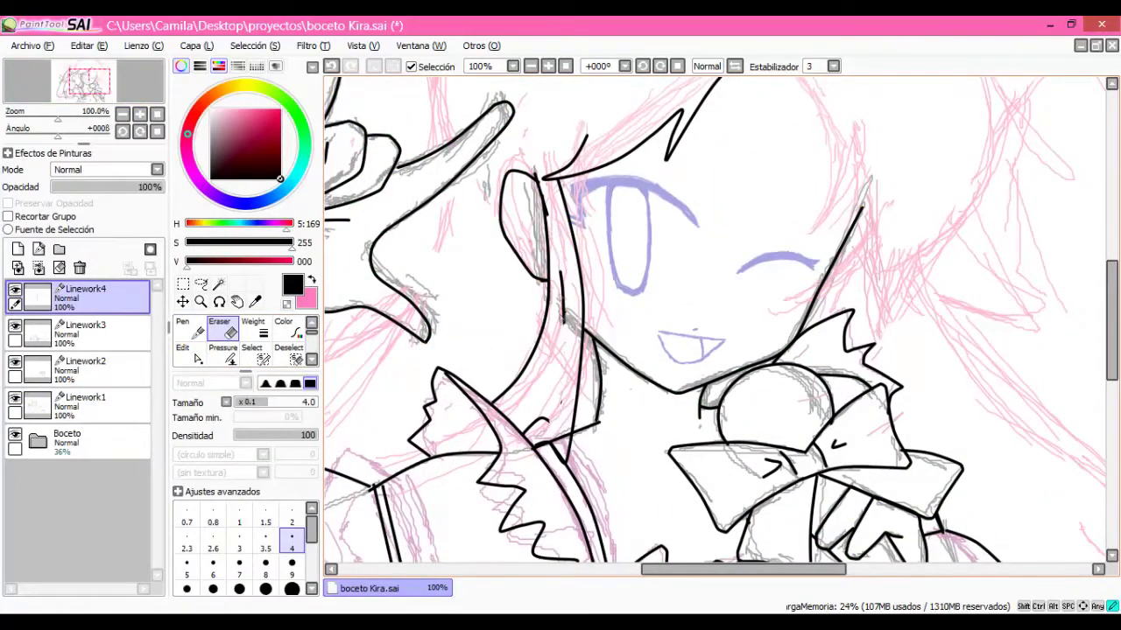
{"action": "key", "text": "ctrl"}
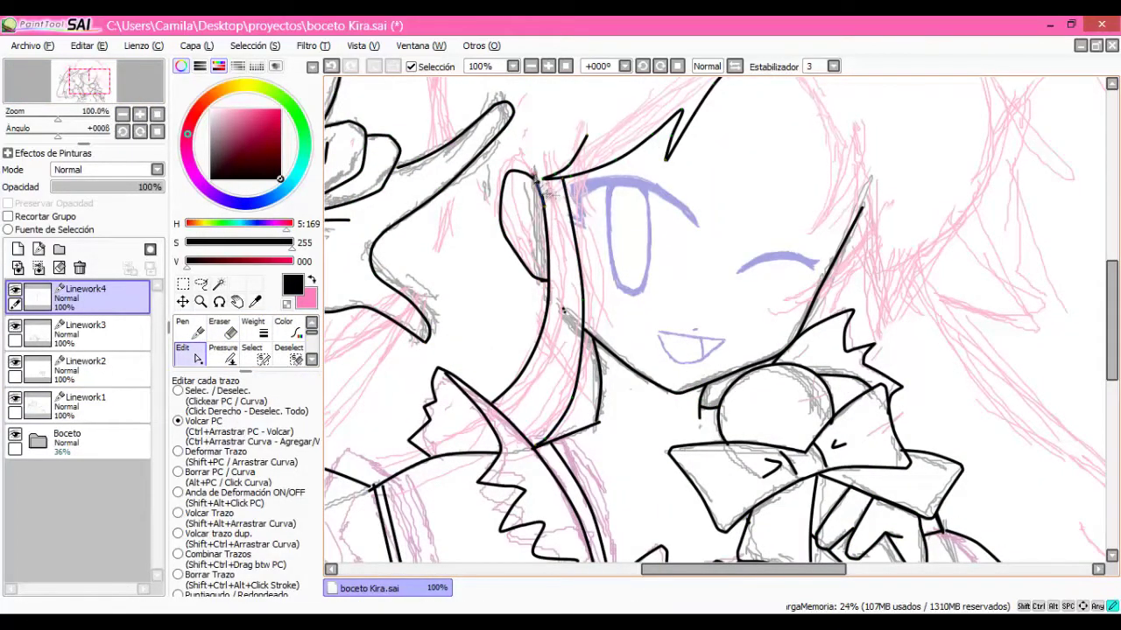
{"action": "left_click", "coordinate": [564, 309], "text": "ctrl"}
{"action": "key", "text": "ctrl+minus"}
{"action": "key", "text": "ctrl+minus"}
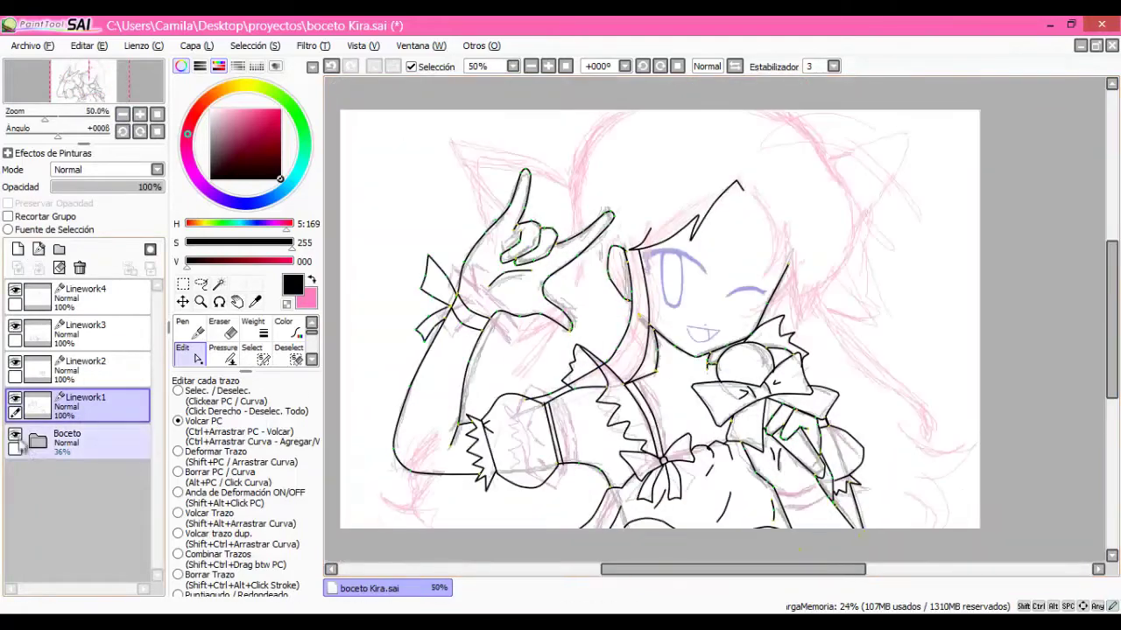
{"action": "key", "text": "e"}
- Trace the long outer hair contour on Linework4 from the head's crown behind the raised hand to the curled tip below the elbow
{"action": "left_click", "coordinate": [576, 279], "text": "ctrl"}
{"action": "key", "text": "l"}
{"action": "key", "text": "ctrl"}
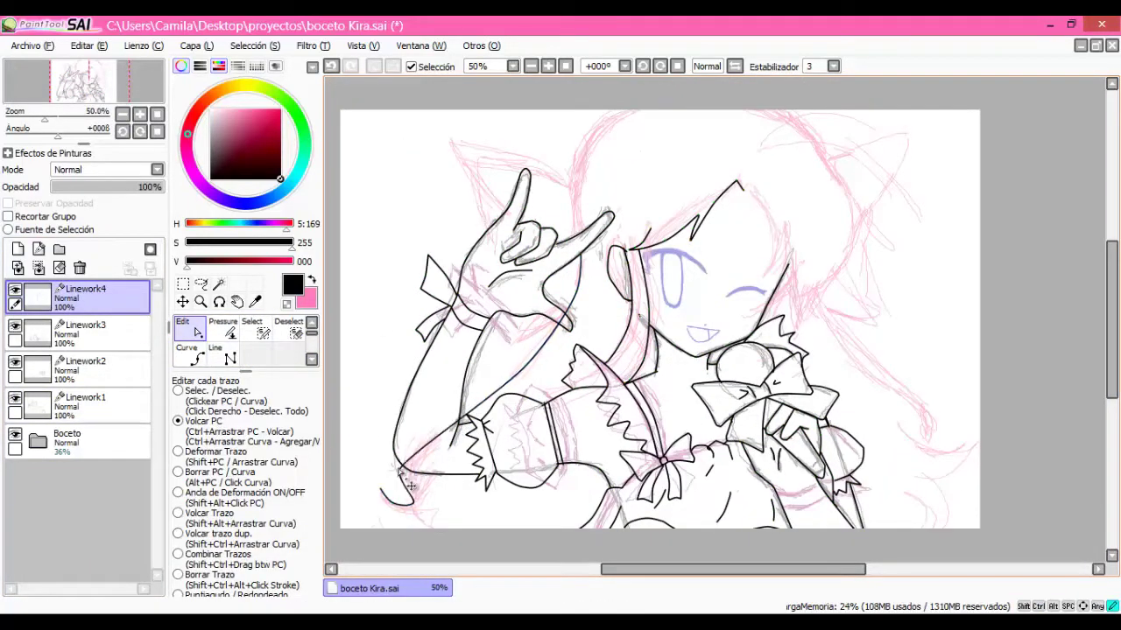
{"action": "left_click_drag", "start_coordinate": [540, 383], "coordinate": [626, 133]}
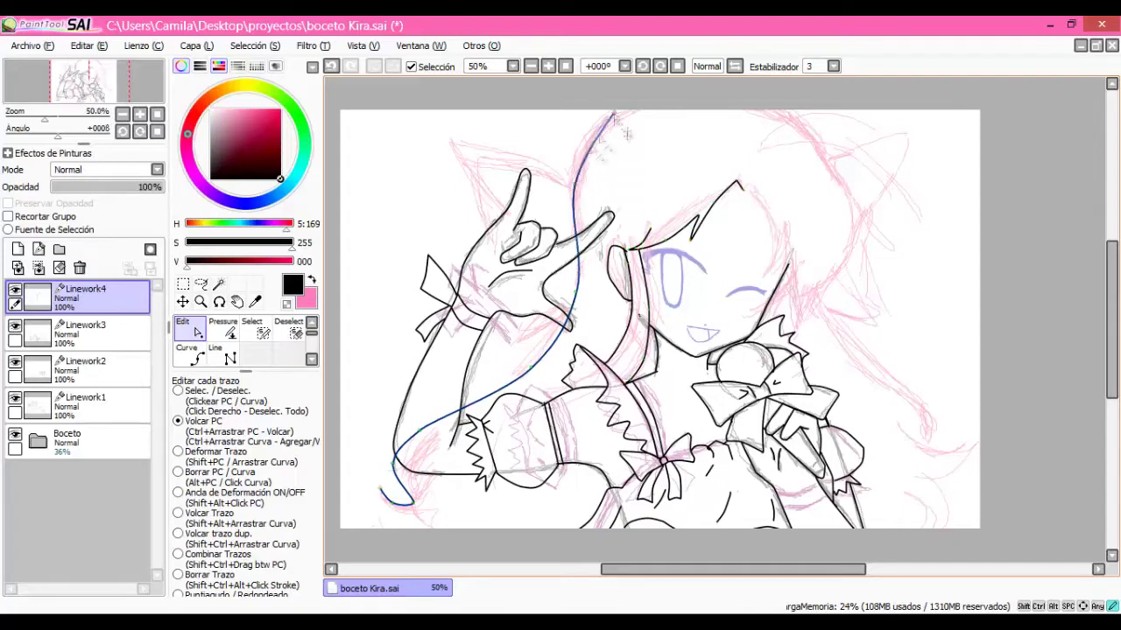
{"action": "left_click", "coordinate": [416, 517], "text": "ctrl"}
- Trace the fringe's other side with its pointed locks beside the winking eye
{"action": "left_click_drag", "start_coordinate": [751, 194], "coordinate": [686, 145]}
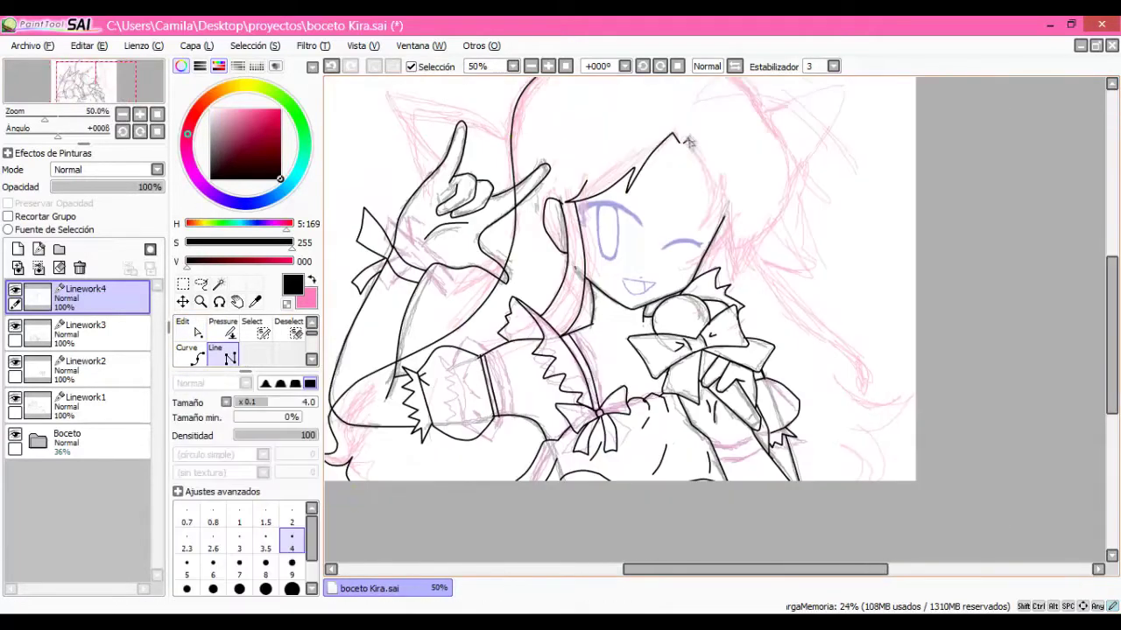
{"action": "left_click", "coordinate": [717, 186], "text": "ctrl"}
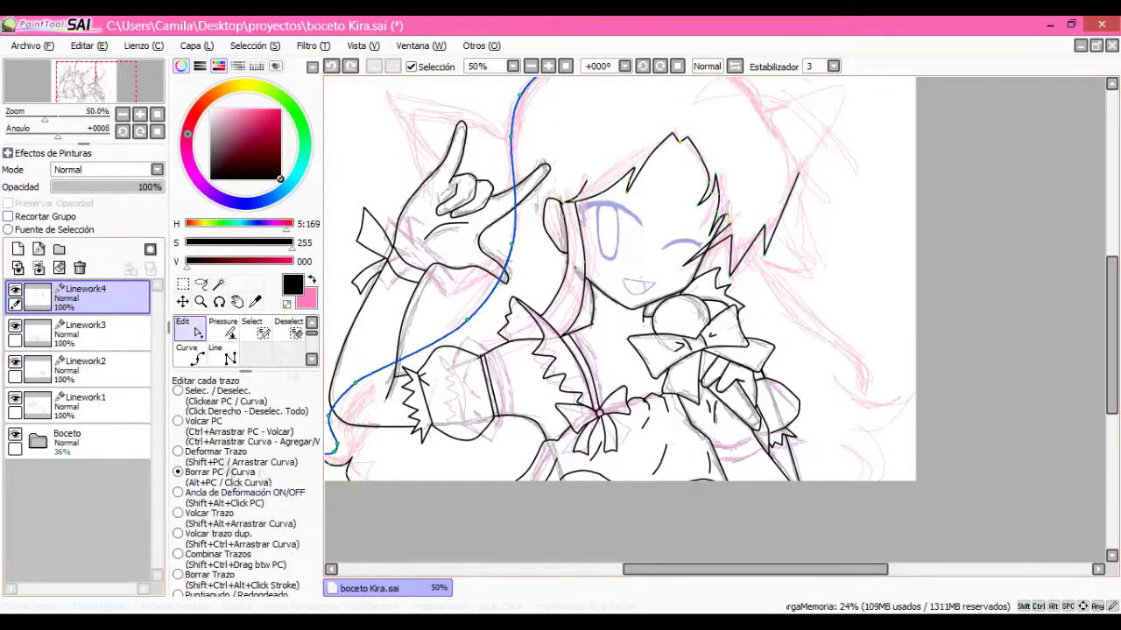
- Trace the outer hair contour on the winking side from the crown to its pointed locks, then the long flowing strands with curled tips
{"action": "scroll", "coordinate": [957, 300], "scroll_direction": "up", "scroll_amount": 1}
{"action": "mouse_move", "coordinate": [798, 175]}
{"action": "left_mouse_down"}
{"action": "mouse_move", "coordinate": [727, 101]}
{"action": "mouse_move", "coordinate": [718, 114]}
{"action": "left_mouse_up"}
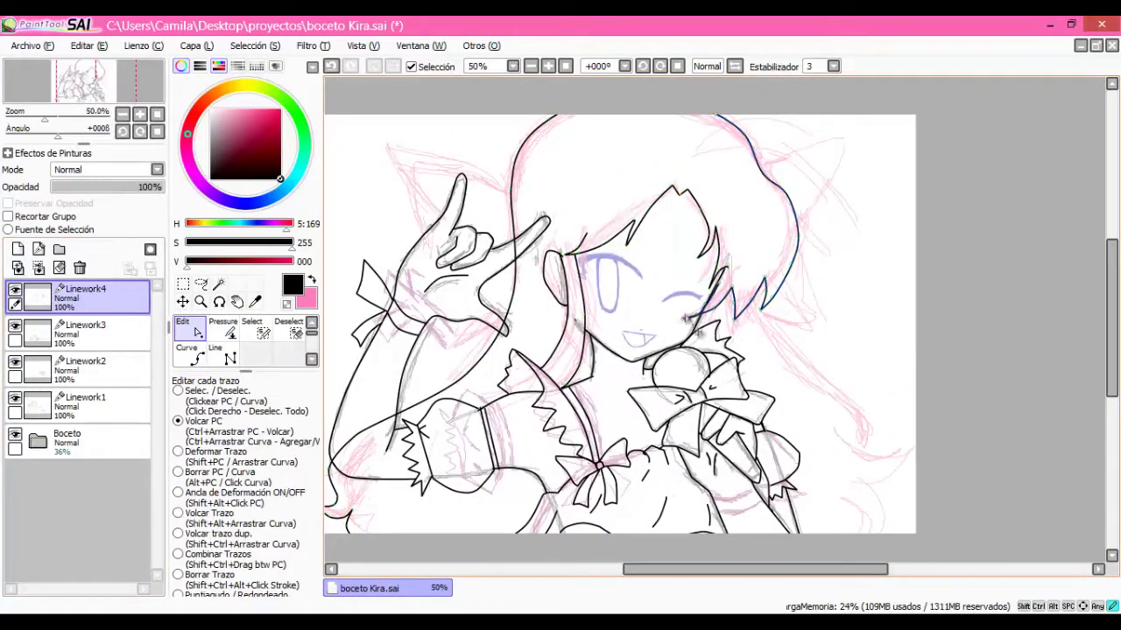
{"action": "mouse_move", "coordinate": [760, 300]}
{"action": "left_mouse_down"}
{"action": "mouse_move", "coordinate": [879, 438]}
{"action": "mouse_move", "coordinate": [916, 451]}
{"action": "left_mouse_up"}
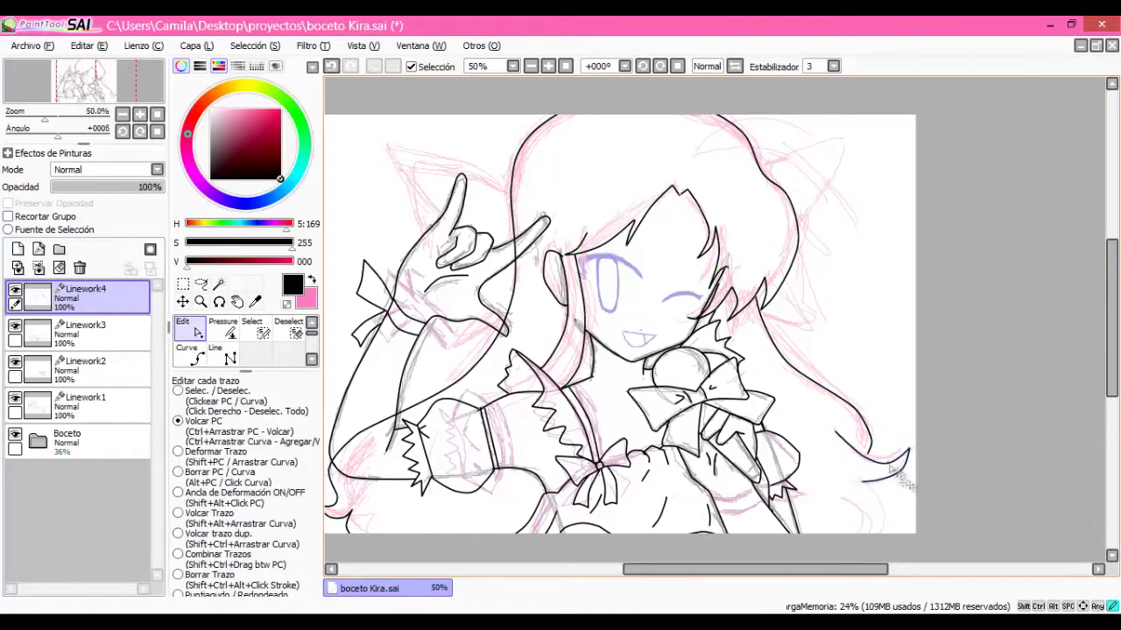
{"action": "left_click_drag", "start_coordinate": [860, 481], "coordinate": [875, 536]}
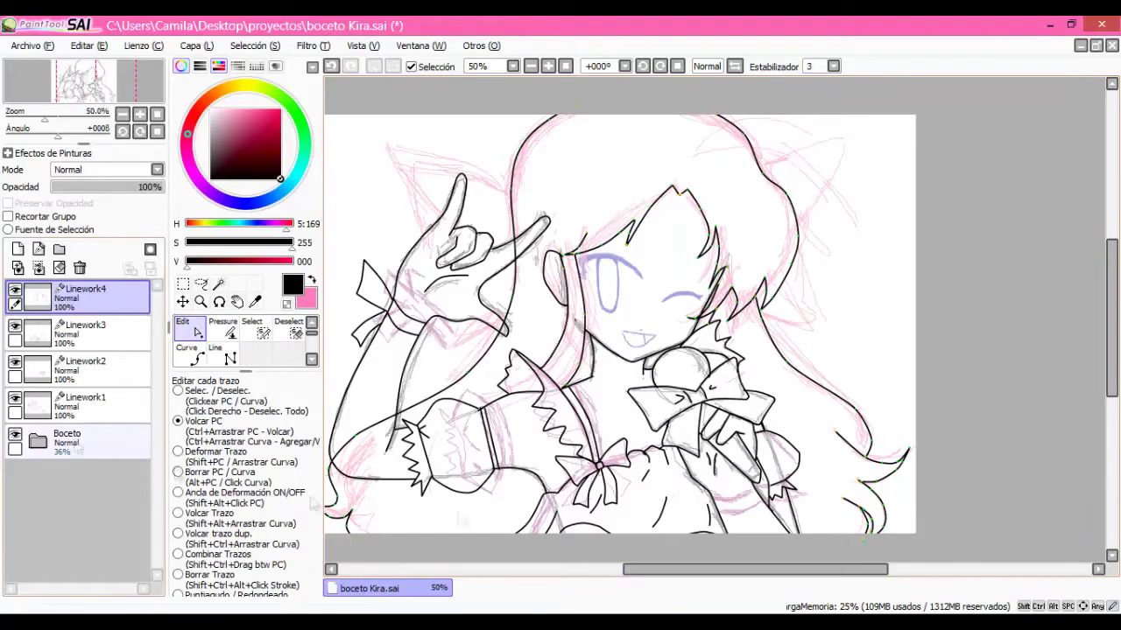
- Hide the Boceto sketch, clean up overlaps on Linework1 with a size 9 eraser and adjust the fringe's end by the ear on Linework4
{"action": "left_click", "coordinate": [15, 434]}
{"action": "key", "text": "e"}
{"action": "left_click", "coordinate": [79, 404]}
{"action": "left_click", "coordinate": [292, 563]}
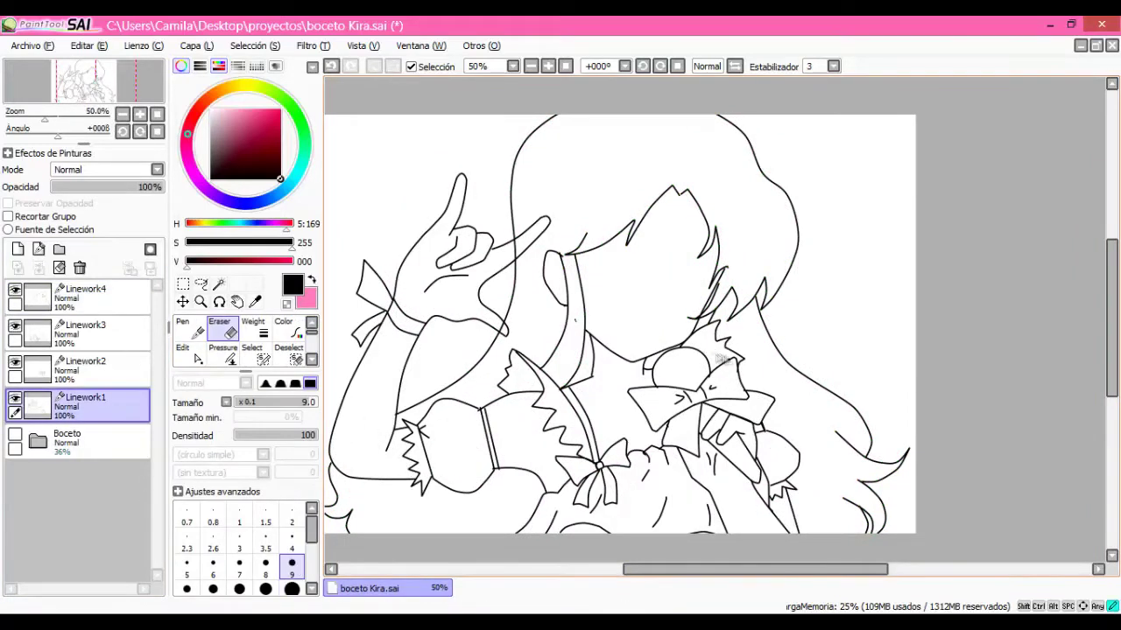
{"action": "left_click", "coordinate": [79, 295]}
{"action": "left_click", "coordinate": [184, 352]}
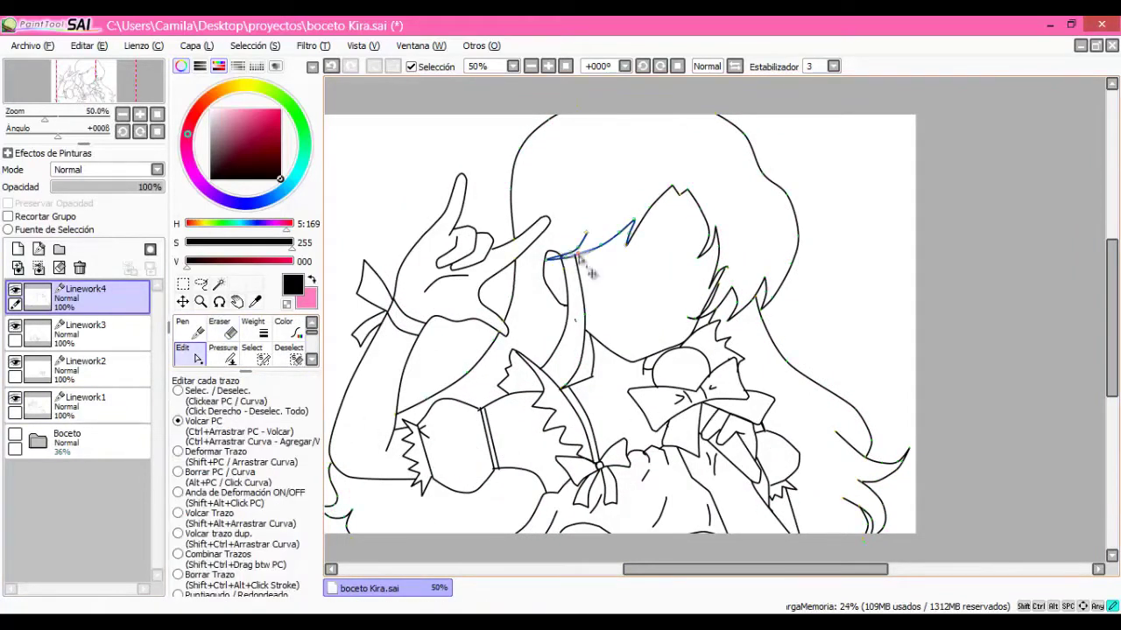
- Create the Linework5 layer above Linework3 and trace the open eye's upper lash and its long oval iris
{"action": "left_click", "coordinate": [122, 114]}
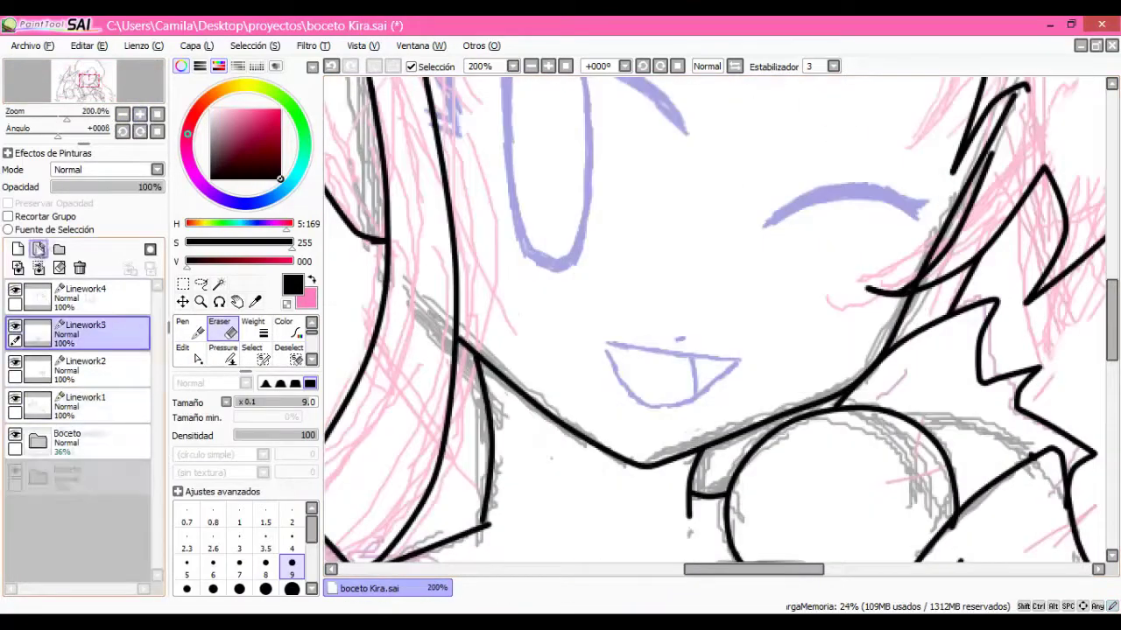
{"action": "mouse_move", "coordinate": [491, 261]}
{"action": "left_mouse_down"}
{"action": "mouse_move", "coordinate": [525, 219]}
{"action": "mouse_move", "coordinate": [604, 176]}
{"action": "mouse_move", "coordinate": [723, 260]}
{"action": "left_mouse_up"}
{"action": "key", "text": "n"}
{"action": "left_click_drag", "start_coordinate": [538, 184], "coordinate": [559, 385]}
{"action": "left_click_drag", "start_coordinate": [607, 418], "coordinate": [623, 194]}
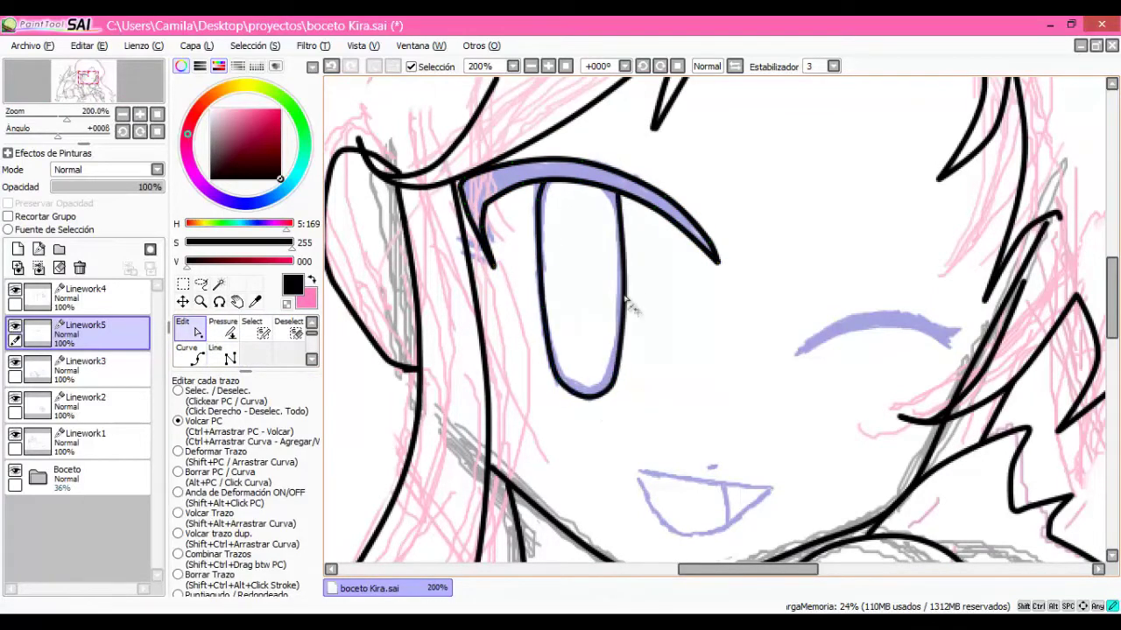
- Thicken the iris and lash outlines of the open eye and start filling the upper lash with black
{"action": "key", "text": "w"}
{"action": "left_click", "coordinate": [623, 298]}
{"action": "left_click", "coordinate": [665, 210]}
{"action": "key", "text": "n"}
{"action": "left_click_drag", "start_coordinate": [539, 175], "coordinate": [480, 185]}
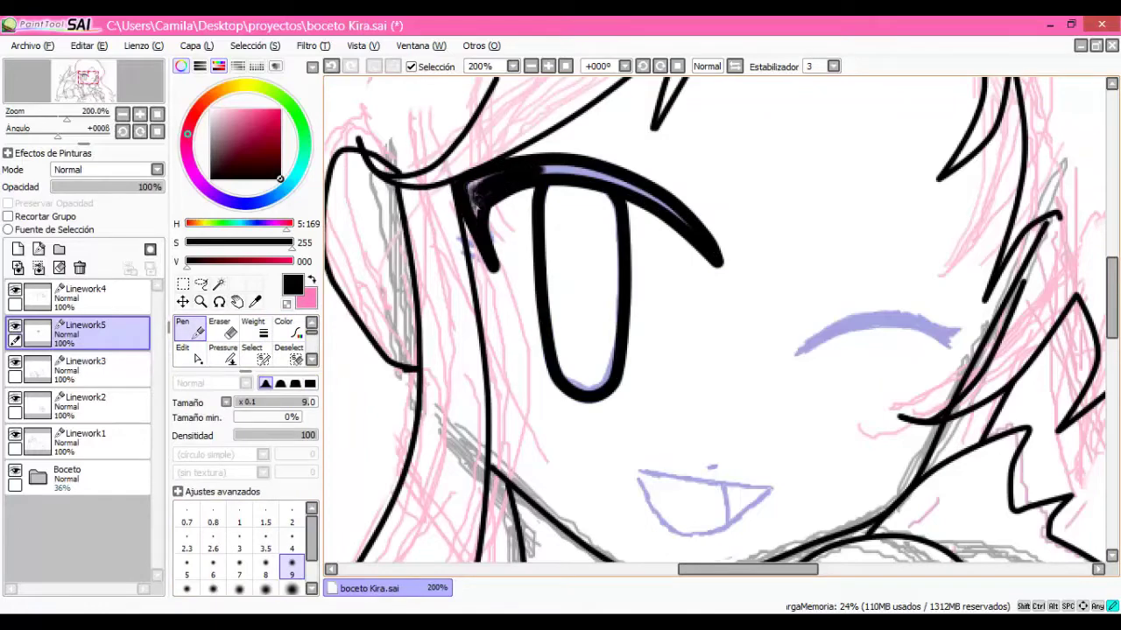
- Reduce the pen size to 2, finish filling the open eye's upper lash and add small lashes at its outer corner
{"action": "key", "text": "bracketleft"}
{"action": "key", "text": "bracketleft"}
{"action": "key", "text": "bracketleft"}
{"action": "key", "text": "bracketleft"}
{"action": "key", "text": "bracketleft"}
{"action": "key", "text": "bracketleft"}
{"action": "key", "text": "bracketleft"}
{"action": "key", "text": "bracketleft"}
{"action": "key", "text": "bracketleft"}
{"action": "key", "text": "bracketleft"}
{"action": "scroll", "coordinate": [718, 324], "scroll_direction": "down", "scroll_amount": 5}
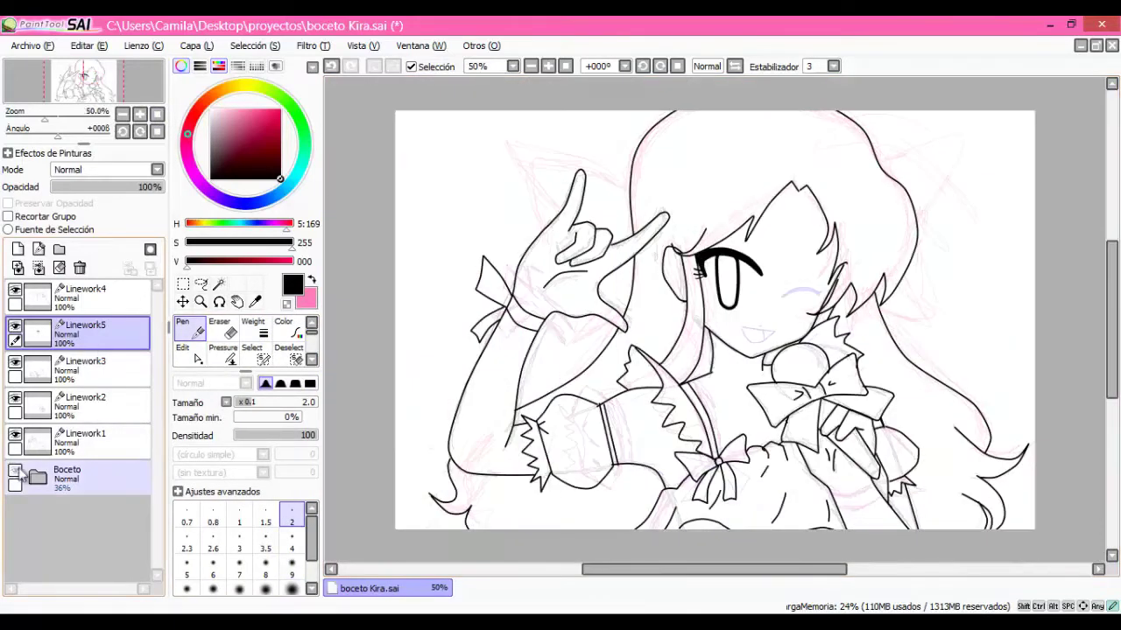
- Trace the open mouth with its fang and the lower curve of the winking eye
{"action": "scroll", "coordinate": [718, 324], "scroll_direction": "up", "scroll_amount": 5}
{"action": "left_click_drag", "start_coordinate": [534, 281], "coordinate": [604, 344]}
{"action": "key", "text": "e"}
{"action": "key", "text": "l"}
{"action": "key", "text": "e"}
{"action": "key", "text": "l"}
{"action": "left_click_drag", "start_coordinate": [692, 168], "coordinate": [847, 159]}
{"action": "key", "text": "e"}
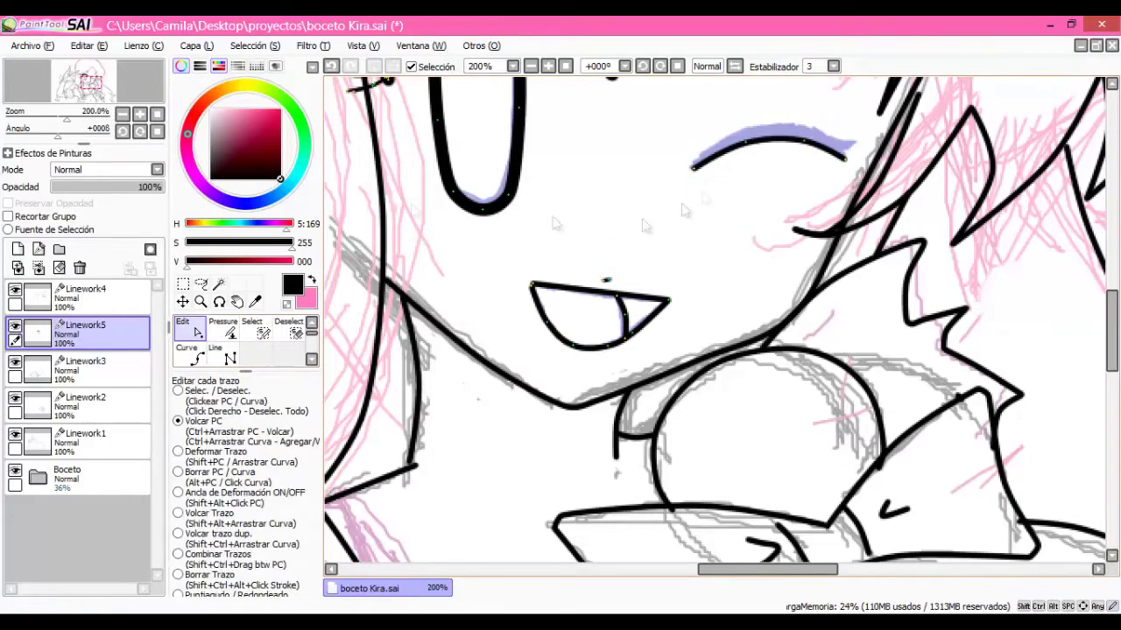
- Taper the tip of the open eye's upper lash by adjusting its point pressure and fill in the tip with the pen
{"action": "scroll", "coordinate": [613, 235], "scroll_direction": "up", "scroll_amount": 3}
{"action": "key", "text": "p"}
{"action": "key", "text": "ctrl"}
{"action": "key", "text": "ctrl"}
{"action": "left_click_drag", "start_coordinate": [578, 236], "coordinate": [617, 235]}
{"action": "key", "text": "ctrl"}
{"action": "key", "text": "n"}
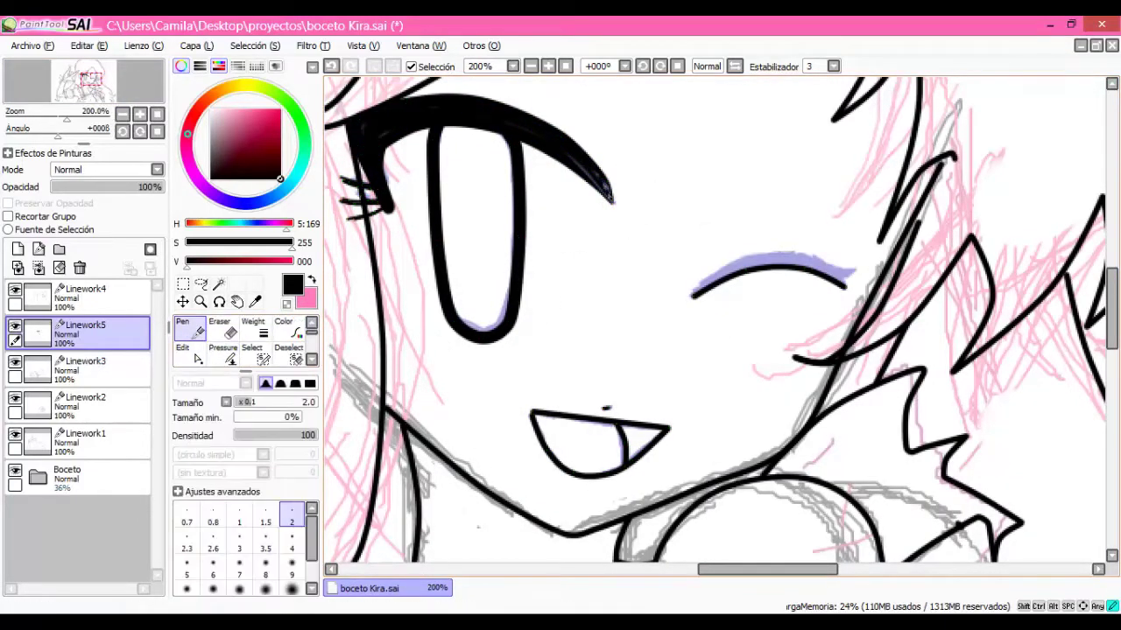
- Draw the winking eye's upper curve with its pointed outer corner and fill the shape with black
{"action": "key", "text": "e"}
{"action": "key", "text": "n"}
{"action": "key", "text": "e"}
{"action": "key", "text": "p"}
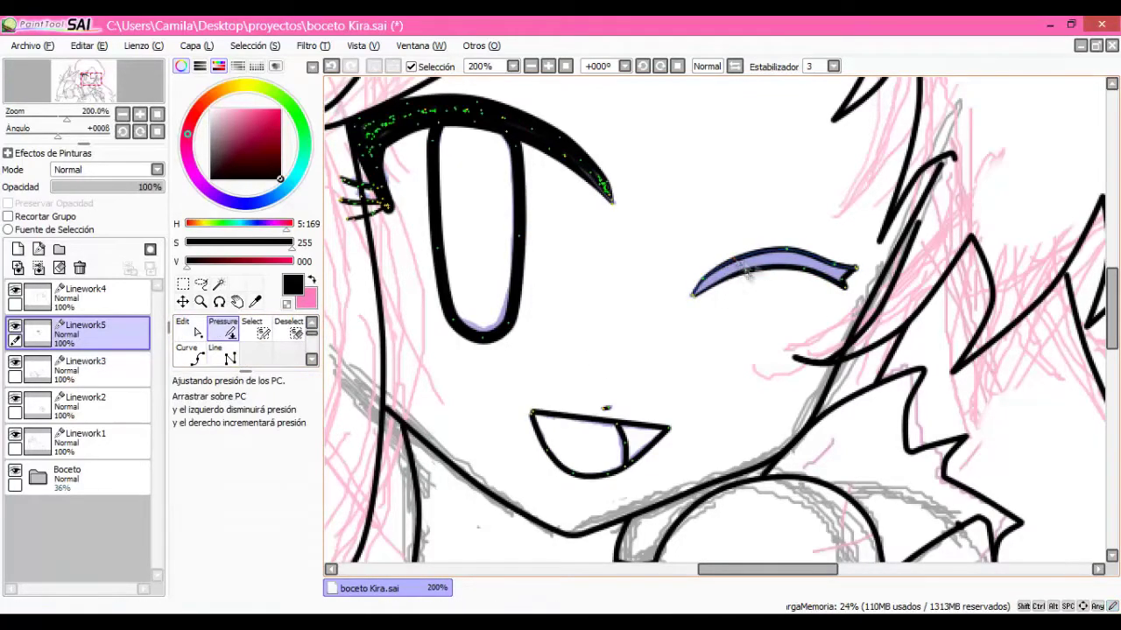
{"action": "key", "text": "ctrl"}
{"action": "key", "text": "n"}
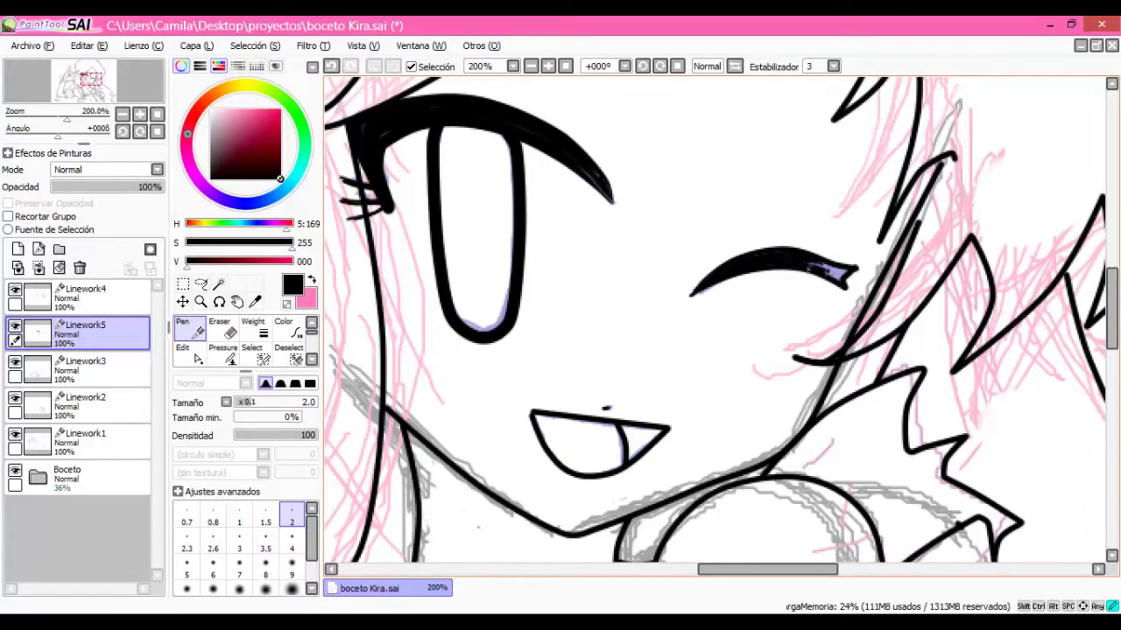
{"action": "key", "text": "minus"}
{"action": "key", "text": "minus"}
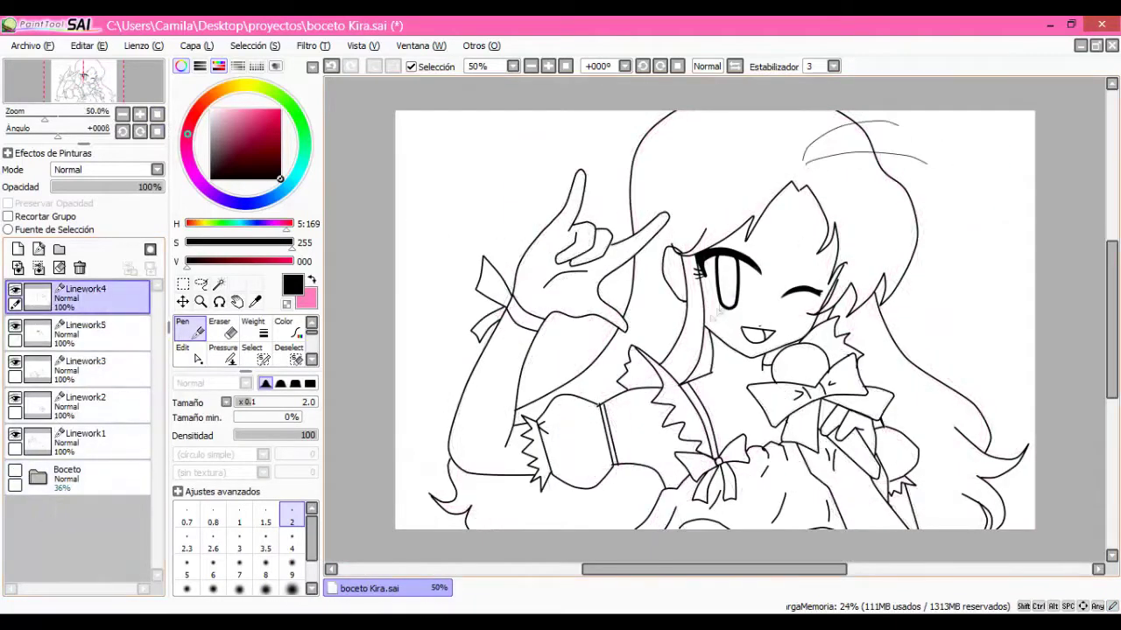
- Create the Linework6 layer and draw two thin curved strands sprouting from the crown, bending them into arcs
{"action": "left_click_drag", "start_coordinate": [812, 164], "coordinate": [876, 116]}
{"action": "key", "text": "e"}
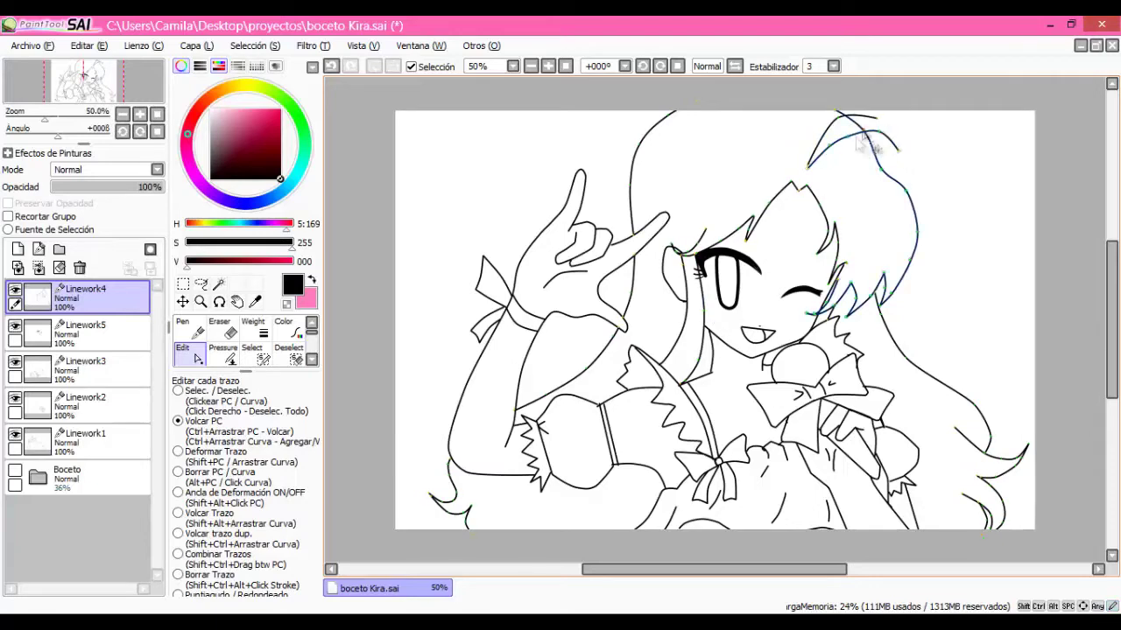
{"action": "key", "text": "ctrl+shift+n"}
{"action": "left_click", "coordinate": [813, 163]}
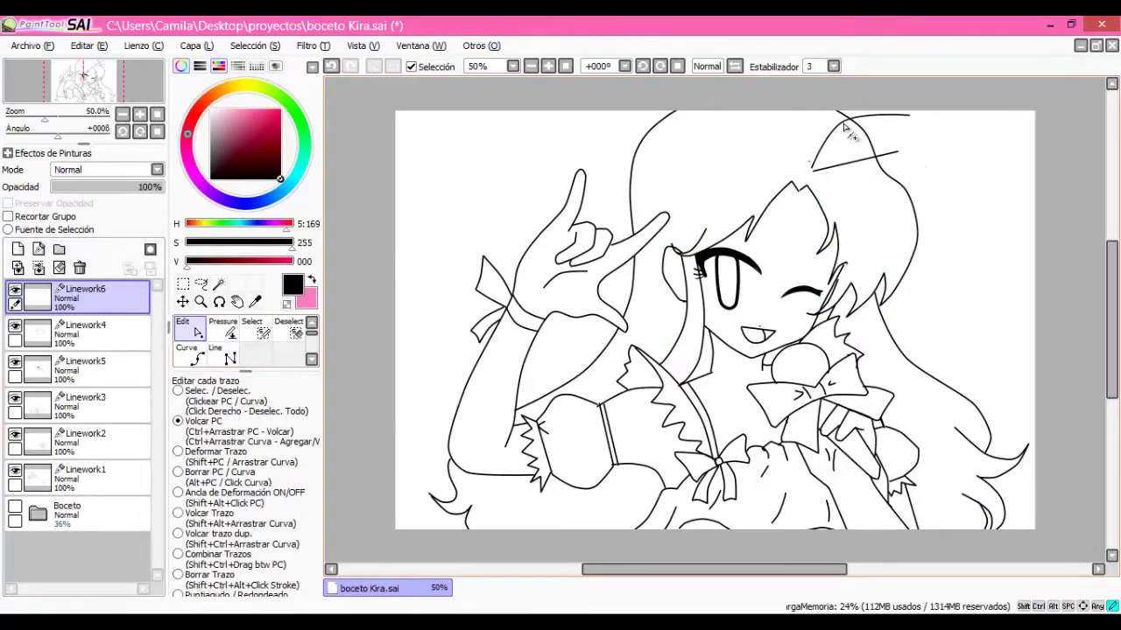
{"action": "key", "text": "plus"}
{"action": "key", "text": "plus"}
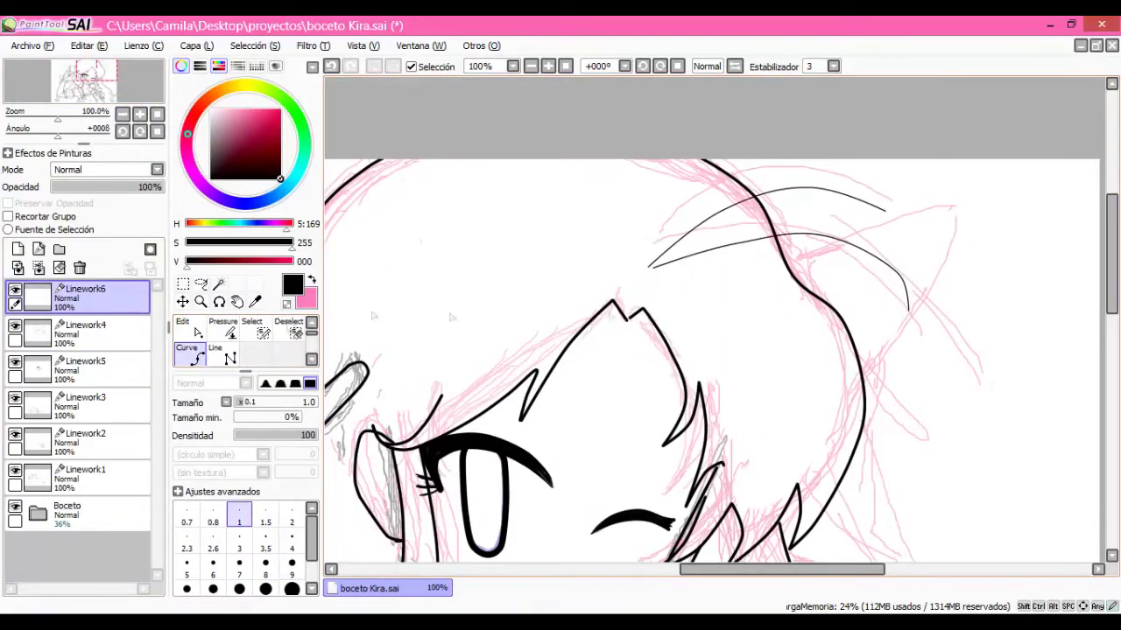
{"action": "key", "text": "ctrl"}
{"action": "left_click_drag", "start_coordinate": [884, 213], "coordinate": [871, 241]}
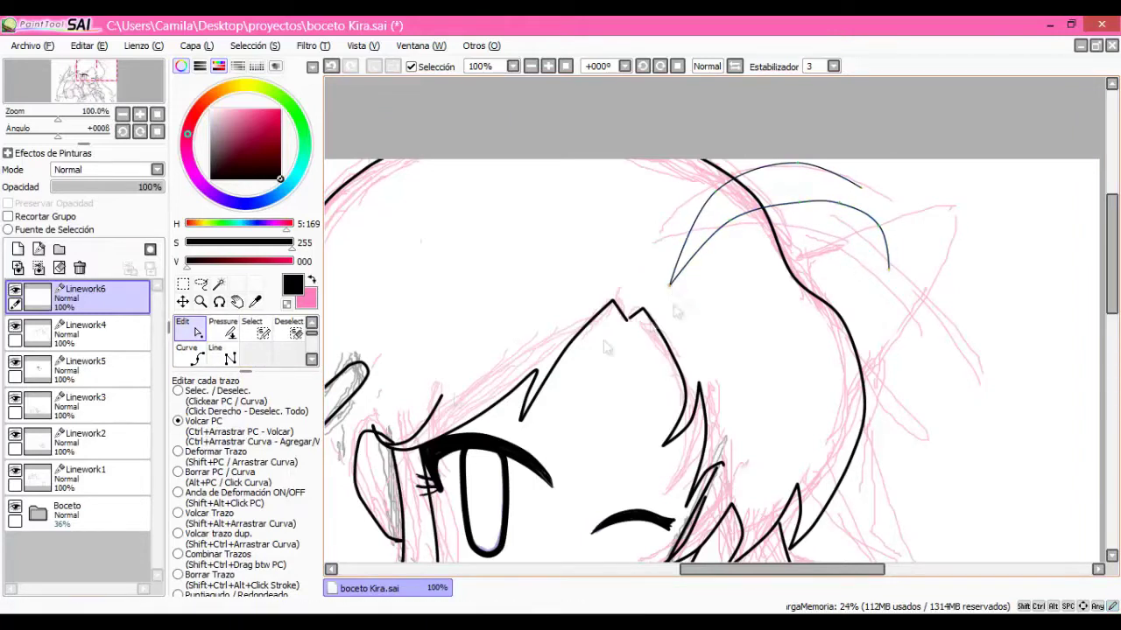
- Sharpen the fringe's central peaks on Linework4 and close the crown strands into thicker pointed shapes on Linework6
{"action": "left_click_drag", "start_coordinate": [613, 302], "coordinate": [630, 292]}
{"action": "left_click", "coordinate": [229, 358]}
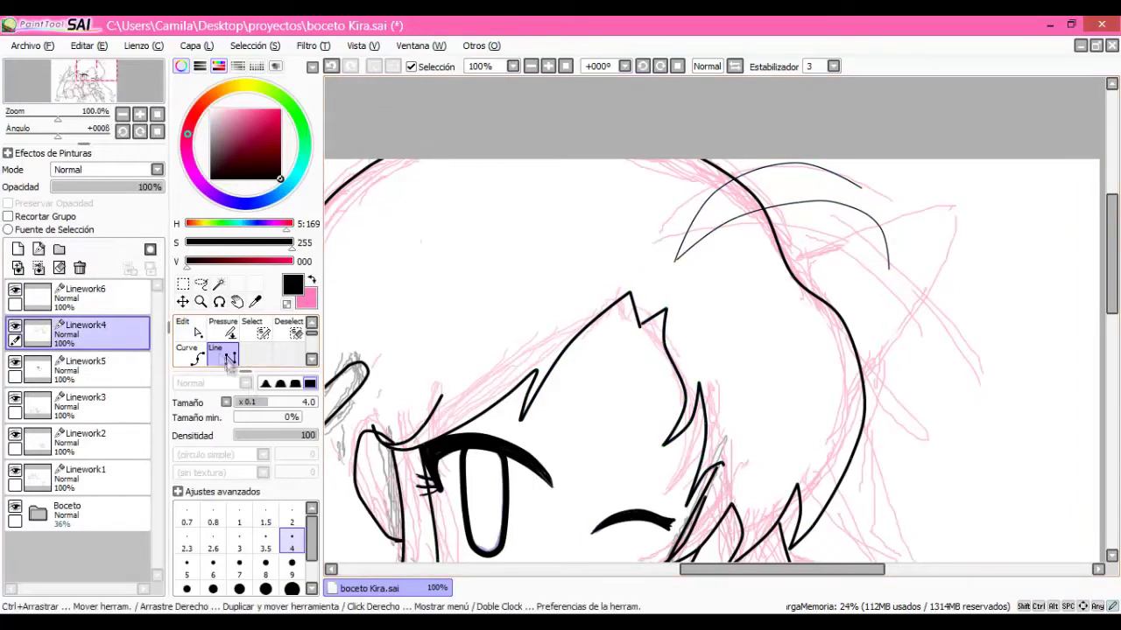
{"action": "left_click", "coordinate": [88, 297]}
{"action": "left_click", "coordinate": [184, 328]}
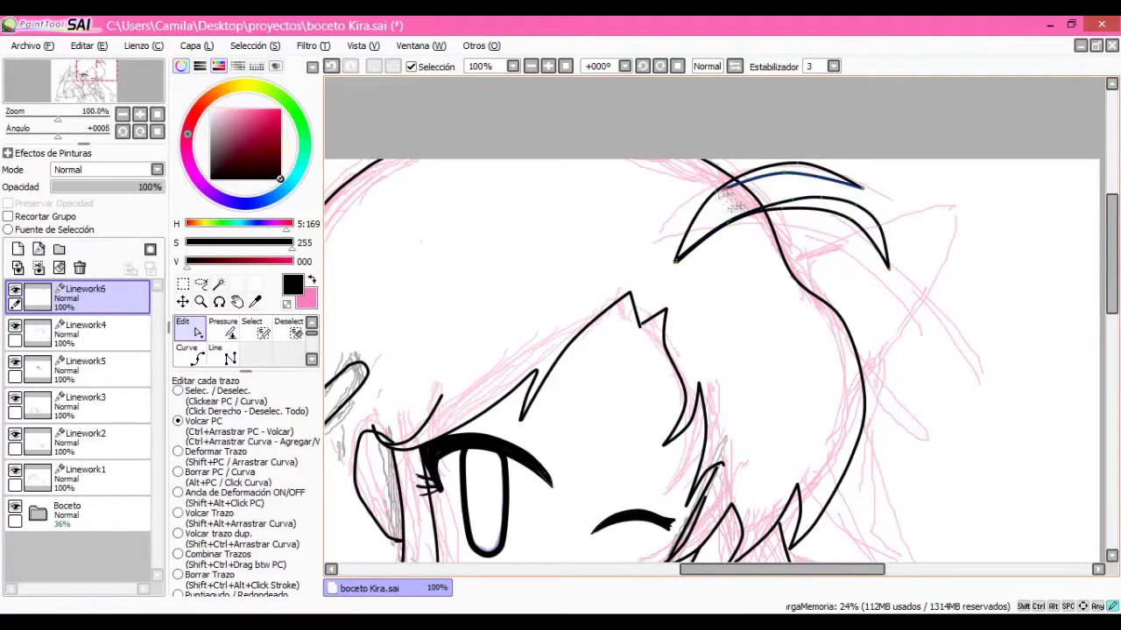
- Draw the double band below the bow and the cuff and arm edges under the lower hand on Linework1
{"action": "left_click", "coordinate": [15, 506]}
{"action": "left_click", "coordinate": [87, 333]}
{"action": "left_click", "coordinate": [219, 328]}
{"action": "left_click", "coordinate": [122, 113]}
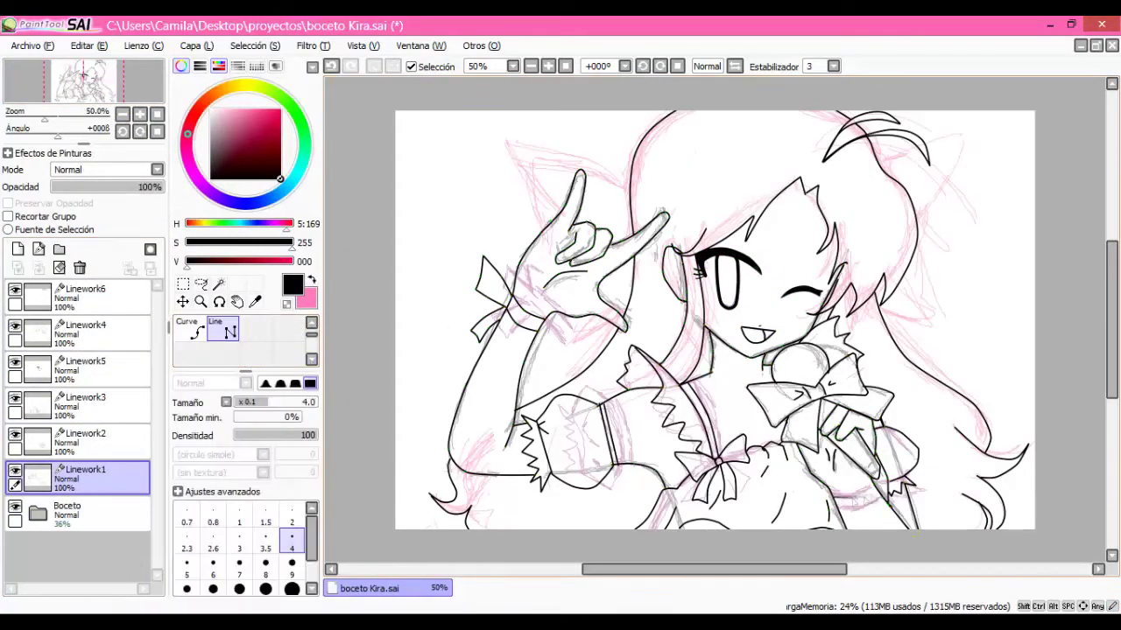
{"action": "left_click", "coordinate": [198, 357]}
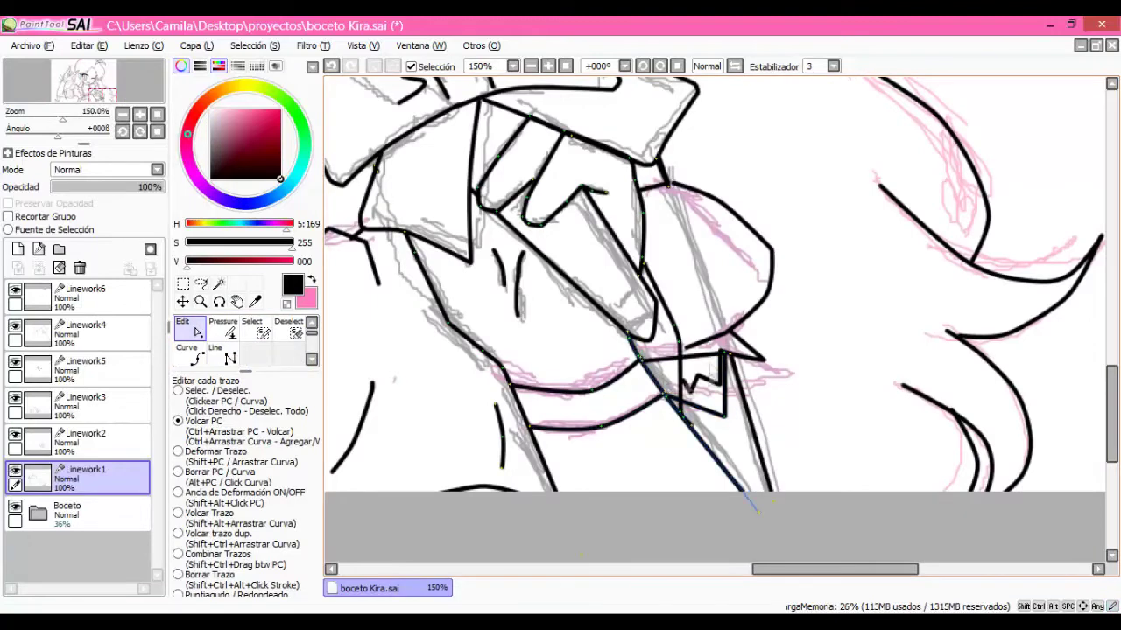
{"action": "key", "text": "e"}
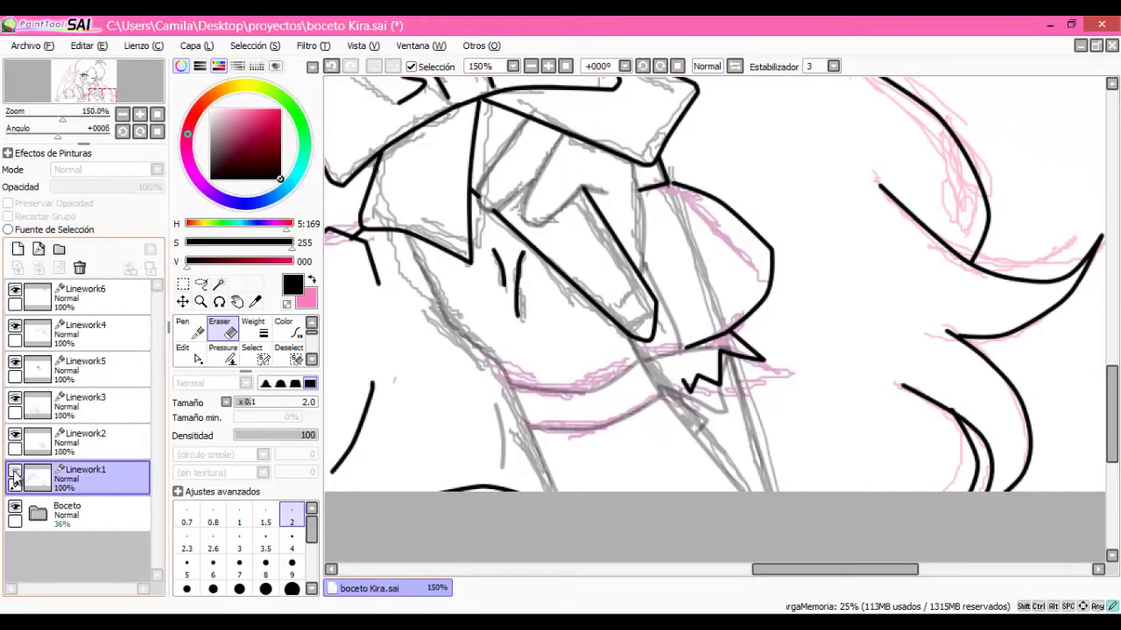
- Erase the cuff's zigzag edge from Linework3 and trim the crossing cuff and arm lines on Linework1 with a size 9 eraser
{"action": "left_click", "coordinate": [84, 404]}
{"action": "key", "text": "Down"}
{"action": "key", "text": "Down"}
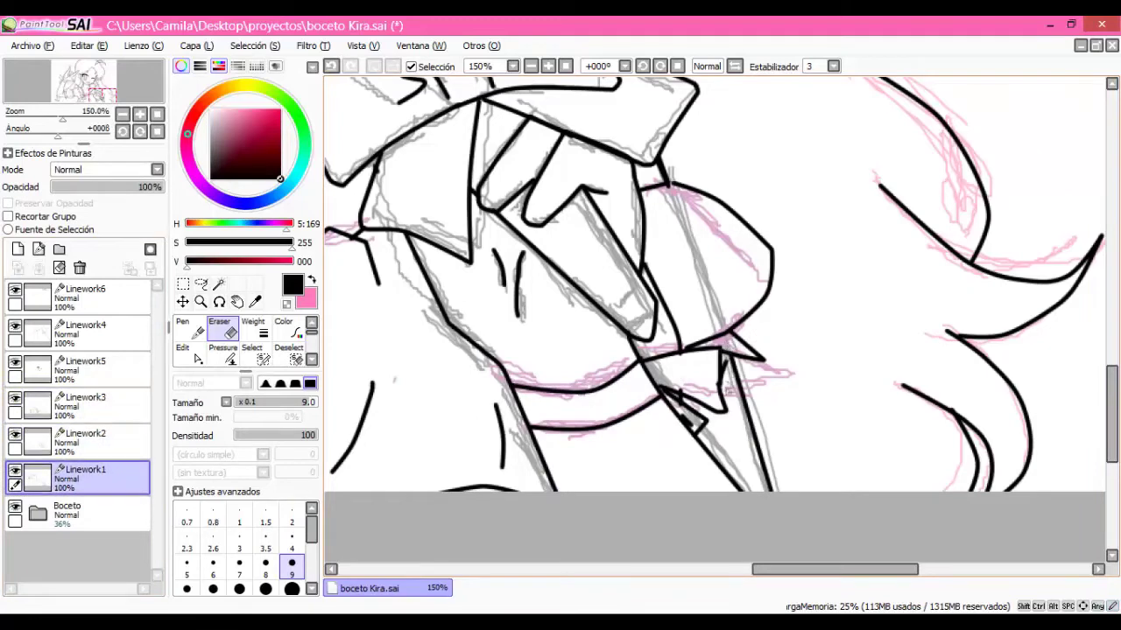
{"action": "key", "text": "ctrl"}
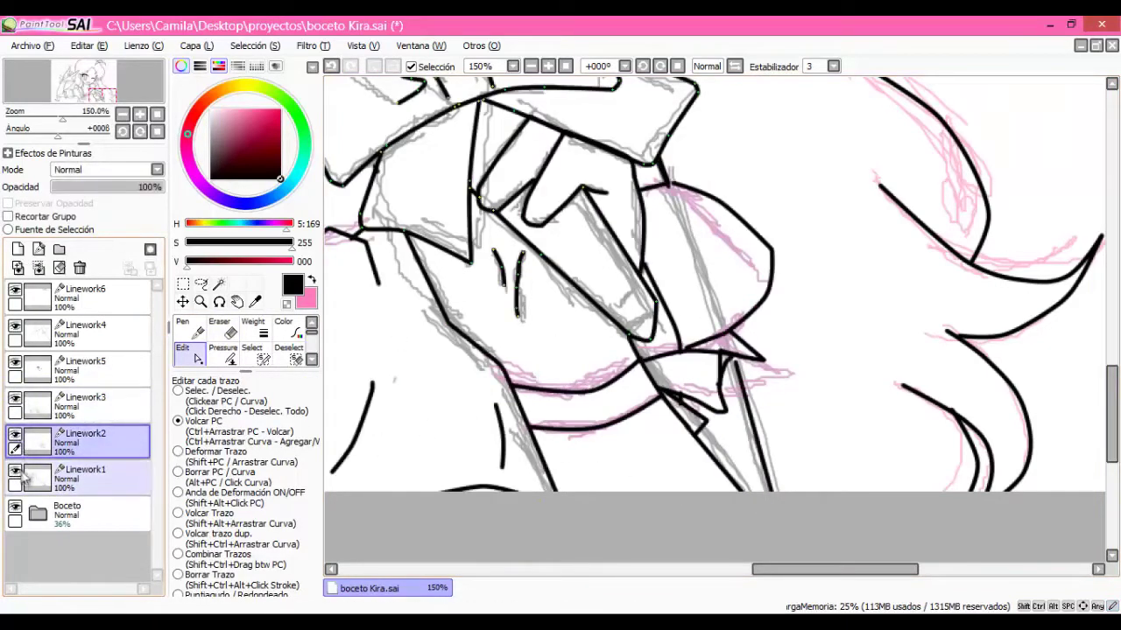
{"action": "key", "text": "Up"}
{"action": "key", "text": "Up"}
{"action": "key", "text": "Down"}
{"action": "key", "text": "Down"}
{"action": "key", "text": "ctrl"}
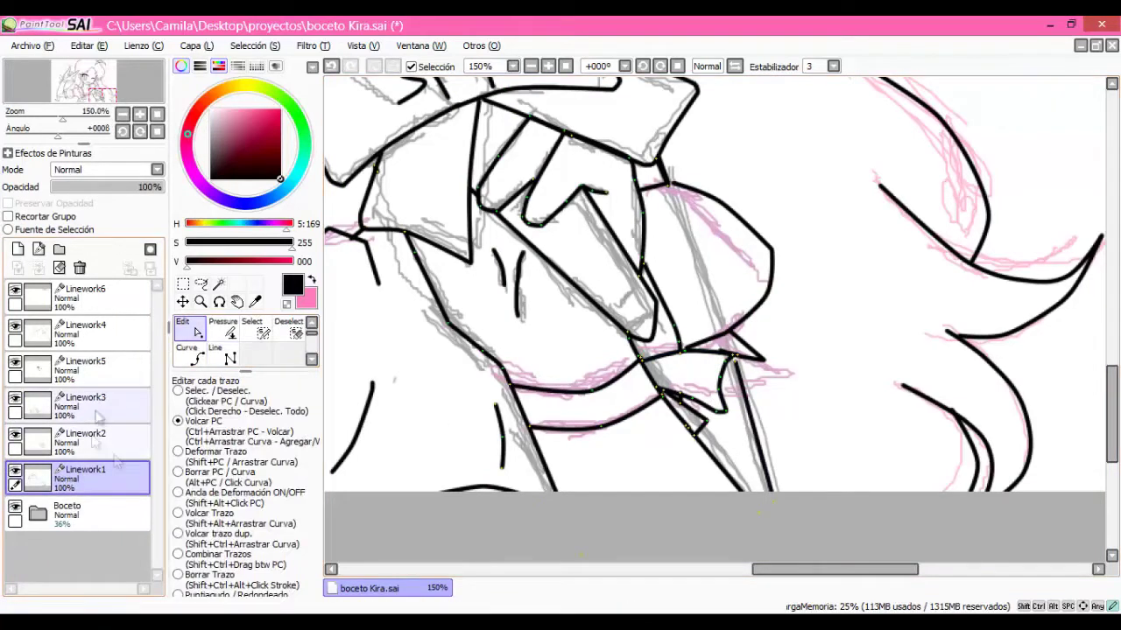
- Complete the ruffled cuff beneath the lower hand, switching between the clothing and body linework layers
{"action": "key", "text": "Up"}
{"action": "key", "text": "Up"}
{"action": "key", "text": "Down"}
{"action": "key", "text": "Down"}
{"action": "key", "text": "Up"}
{"action": "key", "text": "Up"}
{"action": "key", "text": "Down"}
{"action": "key", "text": "Down"}
{"action": "scroll", "coordinate": [760, 397], "scroll_direction": "down", "scroll_amount": 3}
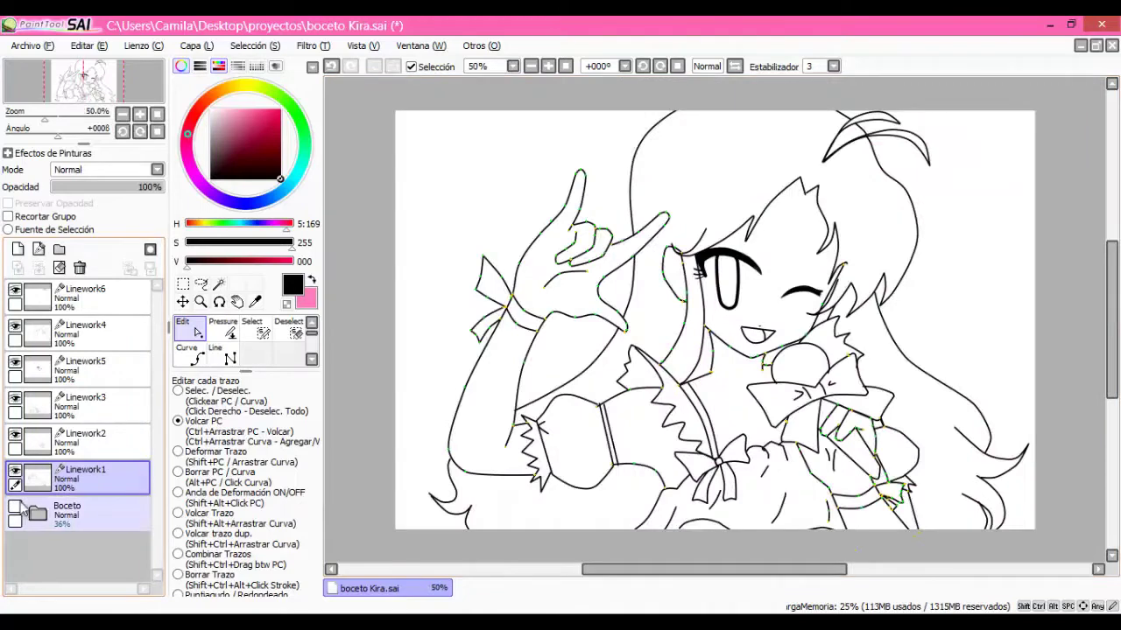
- Trace the hair bow's loop and hanging tail behind the raised hand on Linework6 with straight lines, erasing where they cross the hand
{"action": "key", "text": "Down"}
{"action": "left_click", "coordinate": [14, 506]}
{"action": "left_click", "coordinate": [88, 296]}
{"action": "left_click_drag", "start_coordinate": [476, 130], "coordinate": [492, 118]}
{"action": "key", "text": "ctrl"}
{"action": "left_click", "coordinate": [592, 289]}
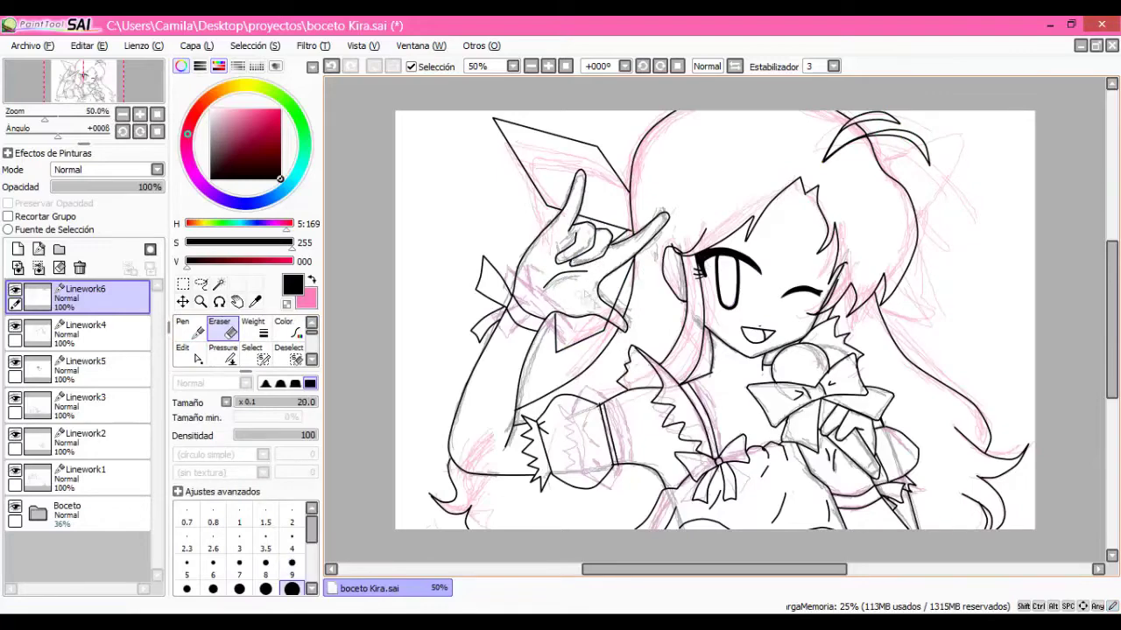
- Hide the Boceto sketch and add the hair bow's upper edges with straight lines above the traced loop
{"action": "left_click", "coordinate": [15, 506]}
{"action": "scroll", "coordinate": [245, 342], "scroll_direction": "down", "scroll_amount": 1}
{"action": "left_click", "coordinate": [231, 358]}
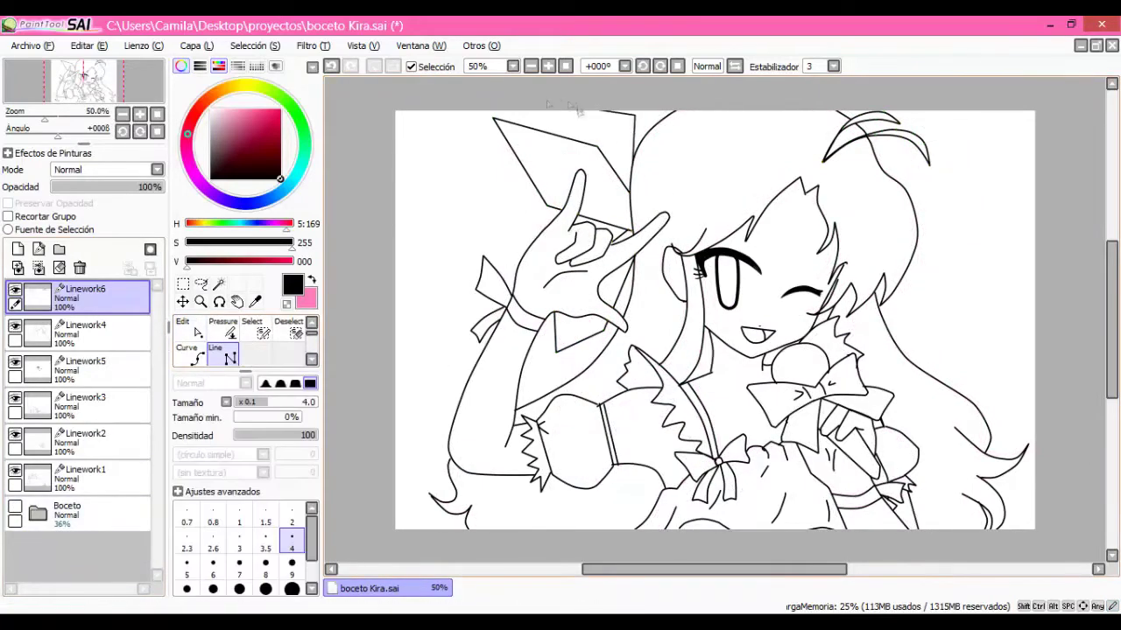
{"action": "key", "text": "ctrl"}
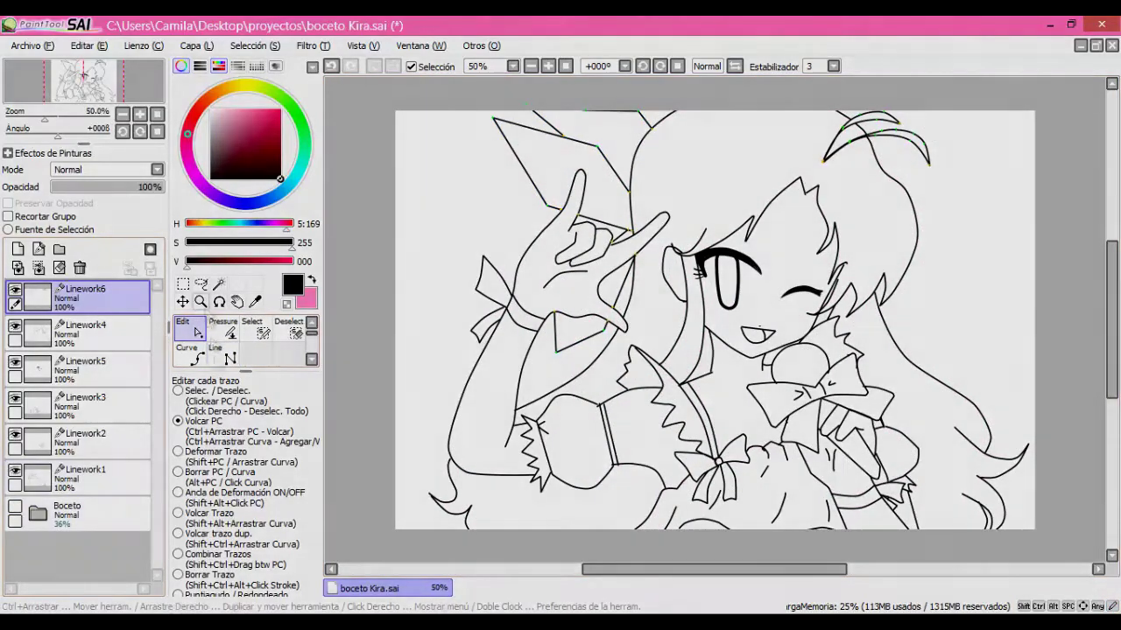